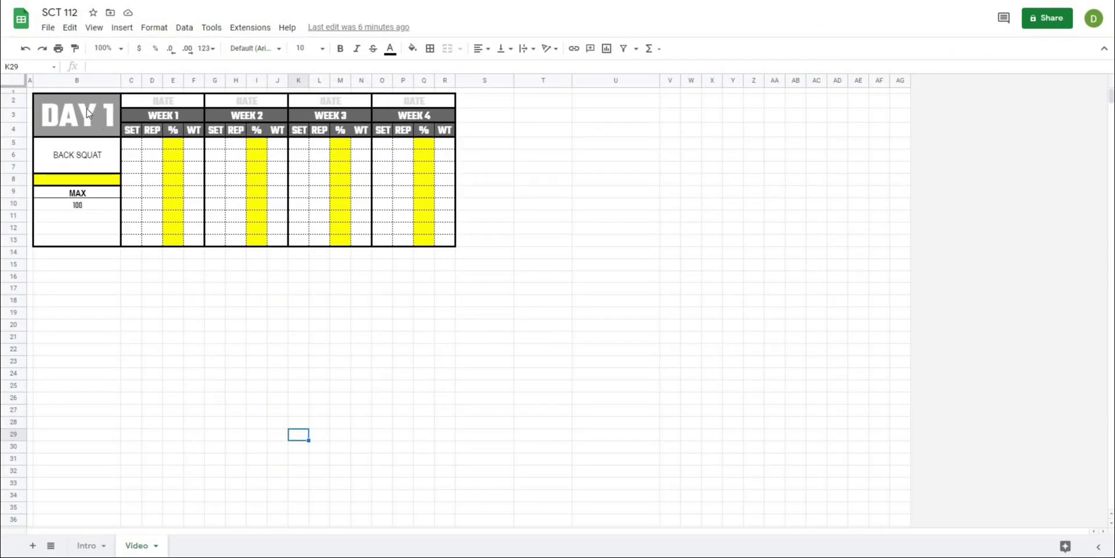
Step: Review the DAY 1 template: the BACK SQUAT exercise, its MAX of 100, and the yellow set-choice cell B8
click(188, 365)
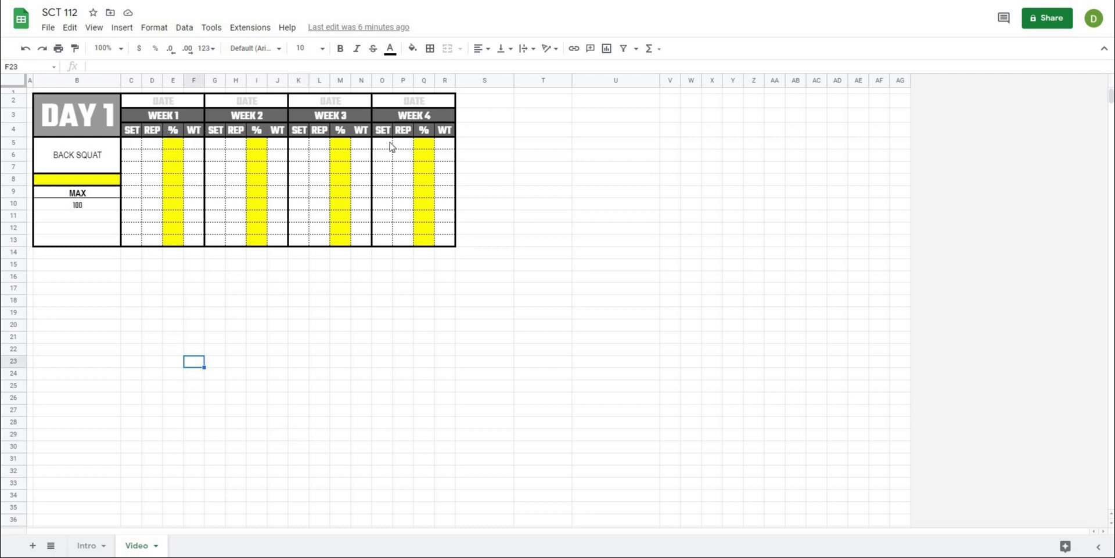
key(Down)
key(Right)
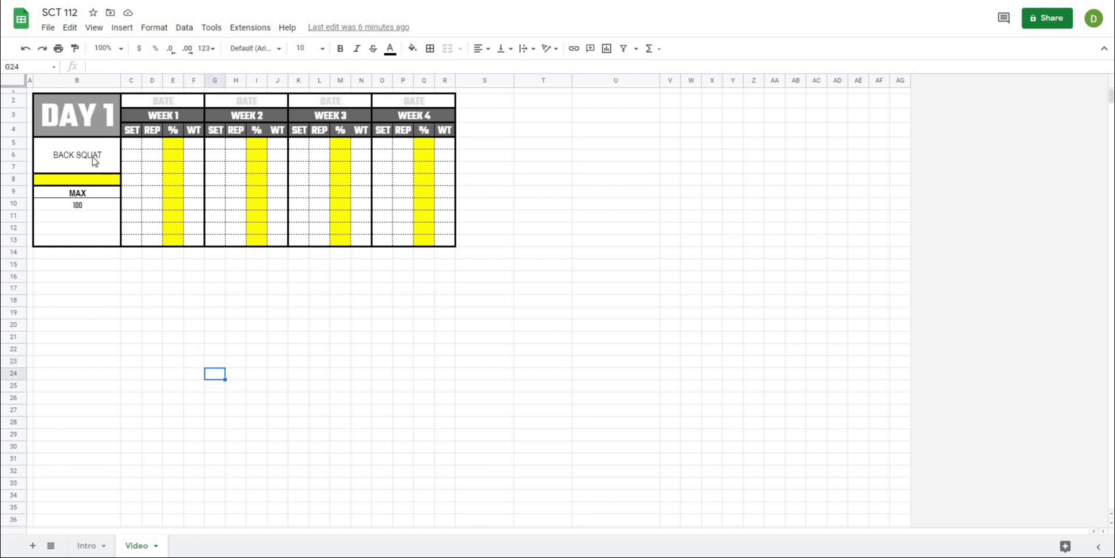
click(94, 162)
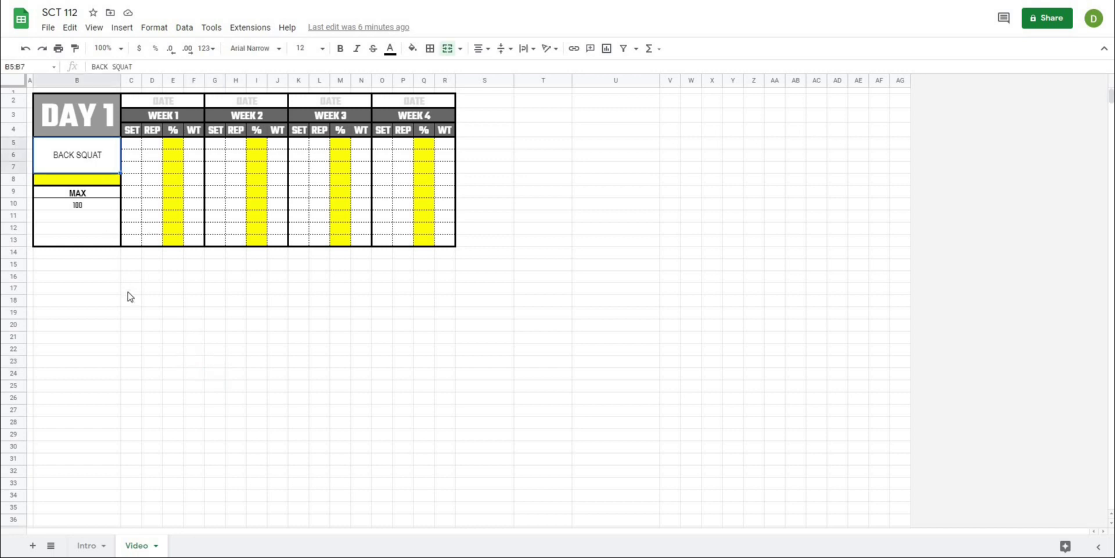
click(132, 251)
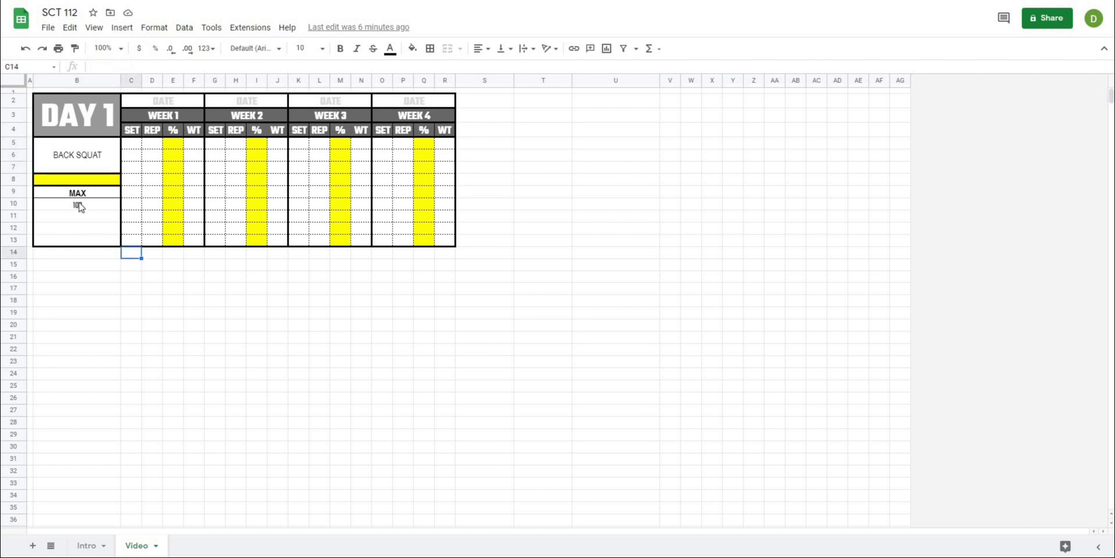
click(93, 207)
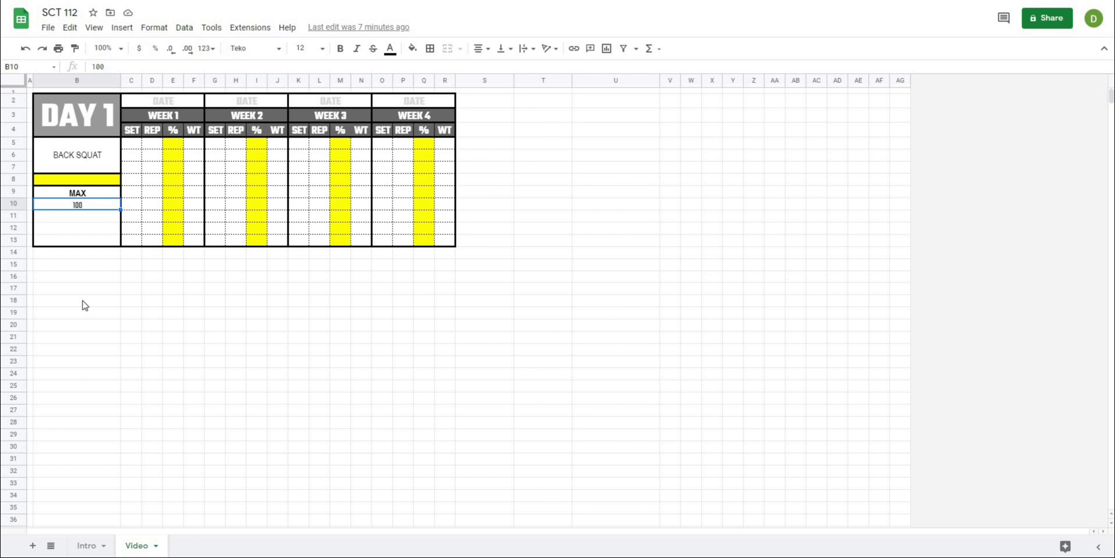
click(210, 315)
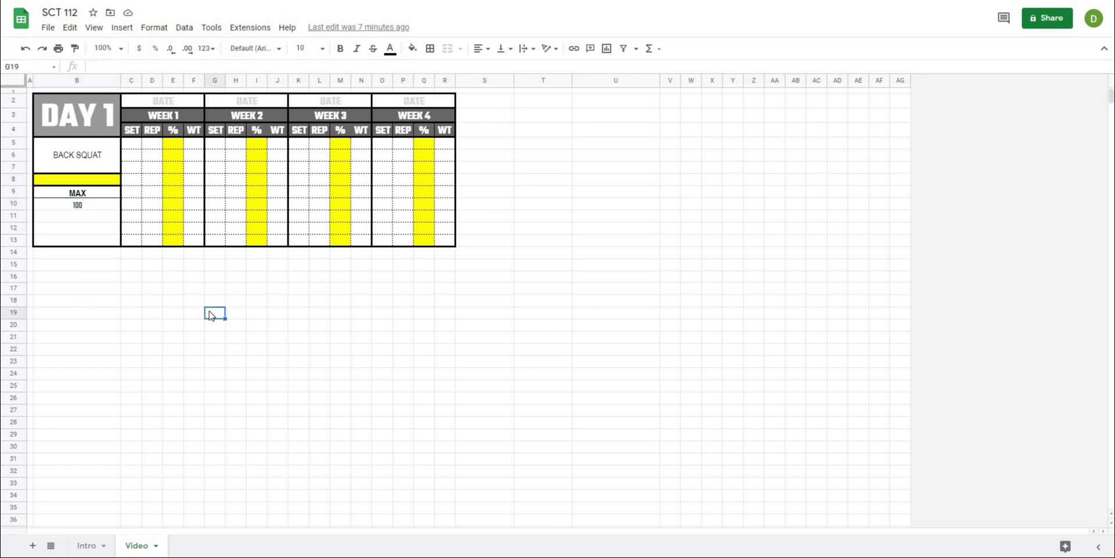
click(70, 181)
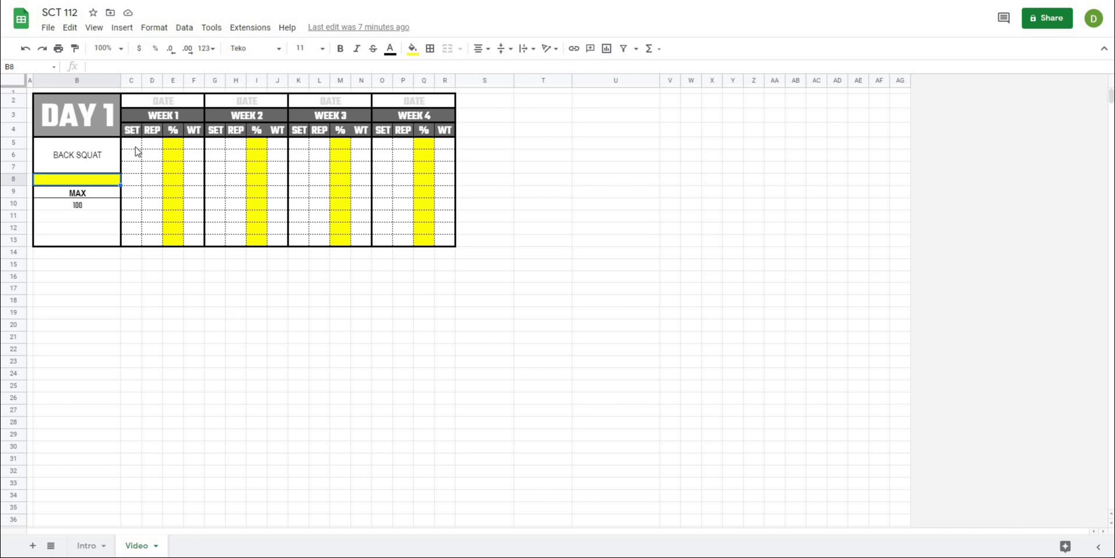
click(181, 337)
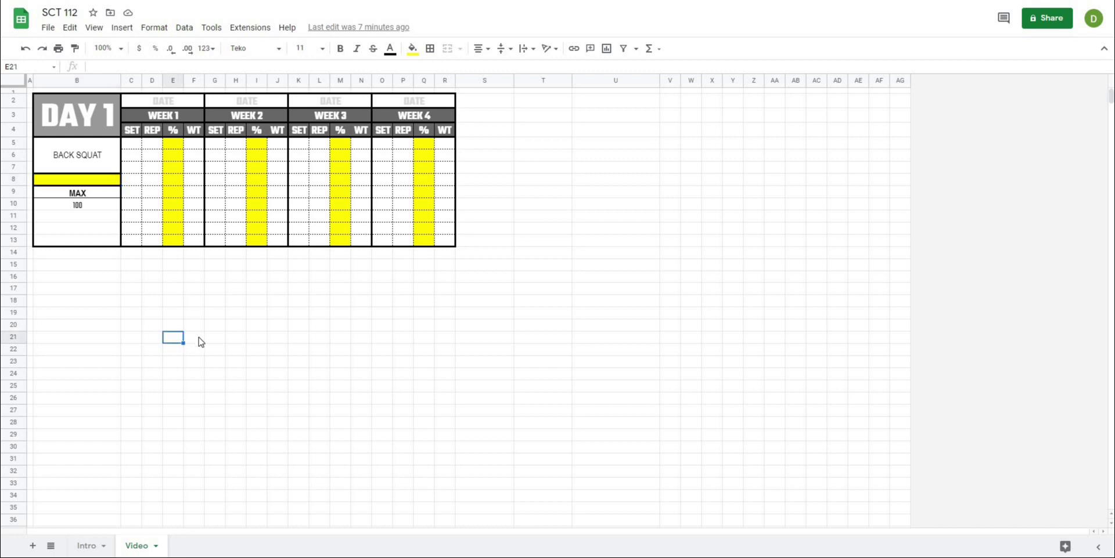
click(239, 328)
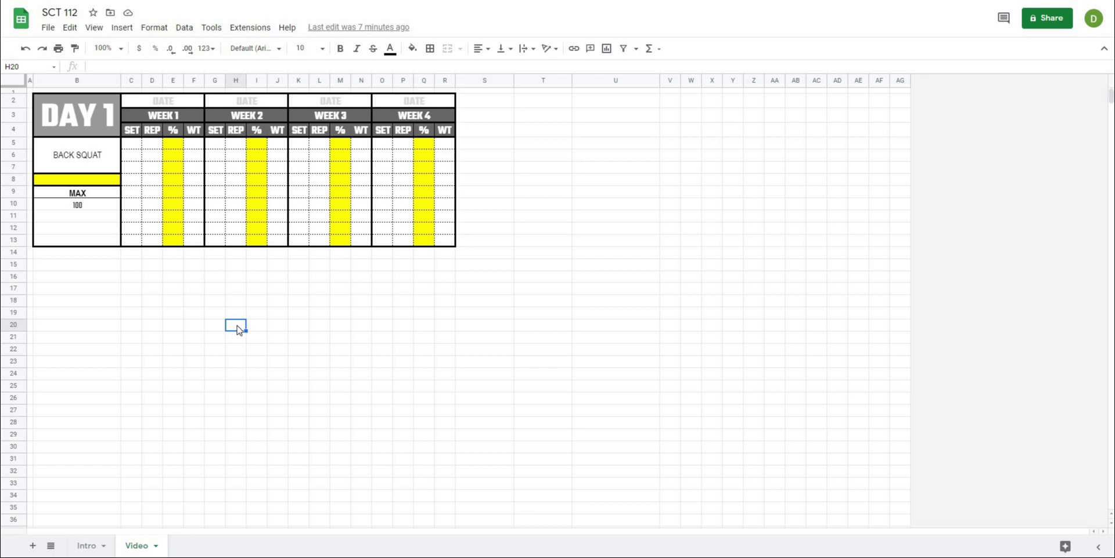
Step: Mark out the empty area beside the template and label cell U3 'Set Name'
click(597, 155)
drag(606, 105, 883, 354)
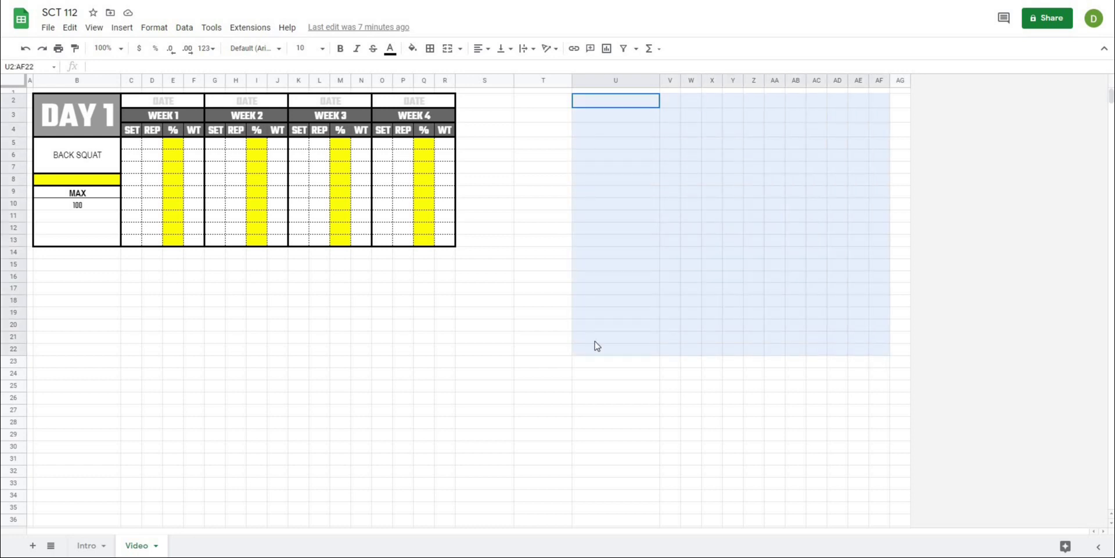
click(375, 367)
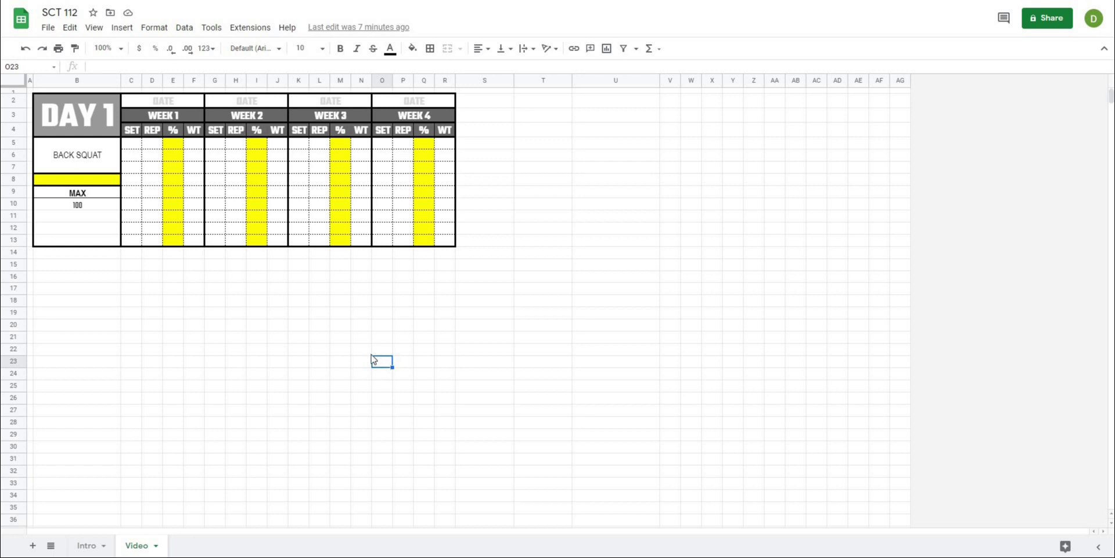
click(345, 328)
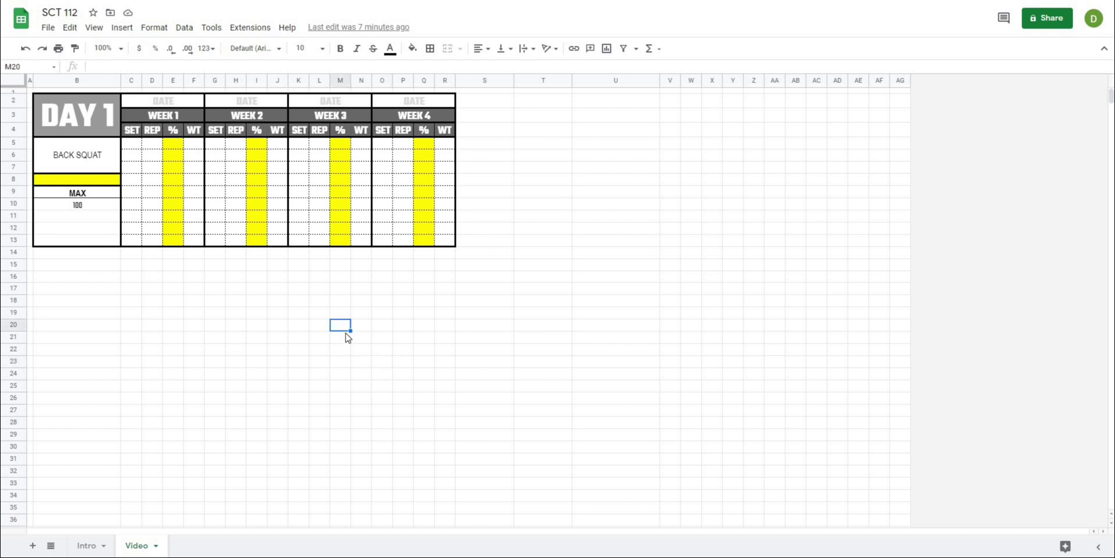
click(278, 363)
click(620, 219)
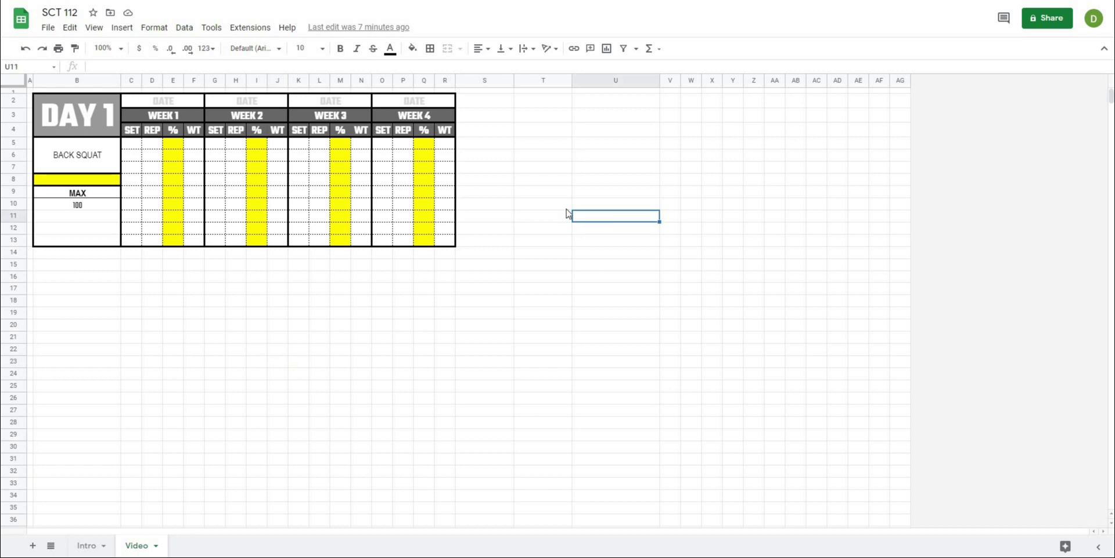
click(597, 119)
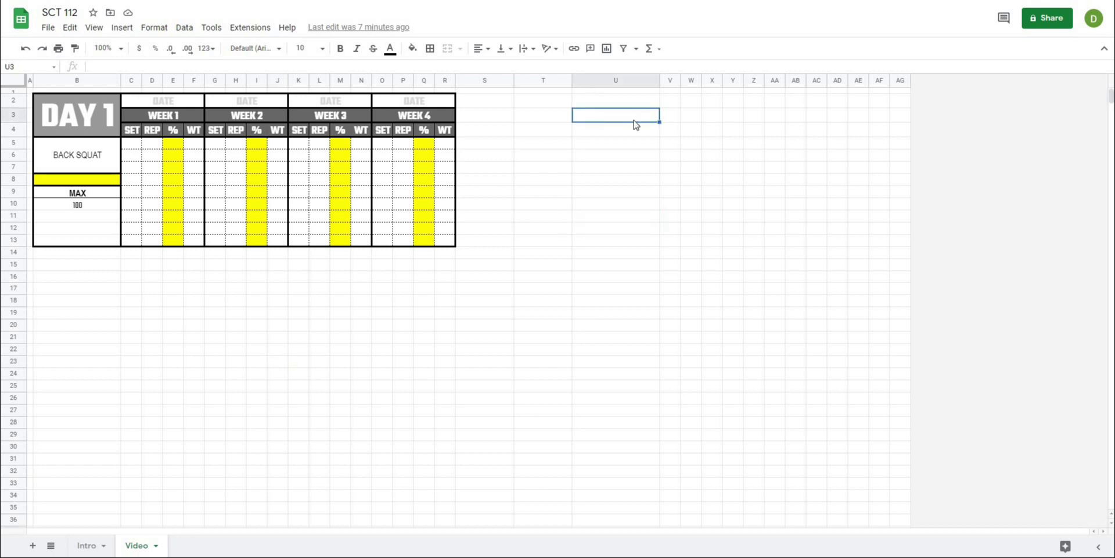
text(Set Name)
key(Return)
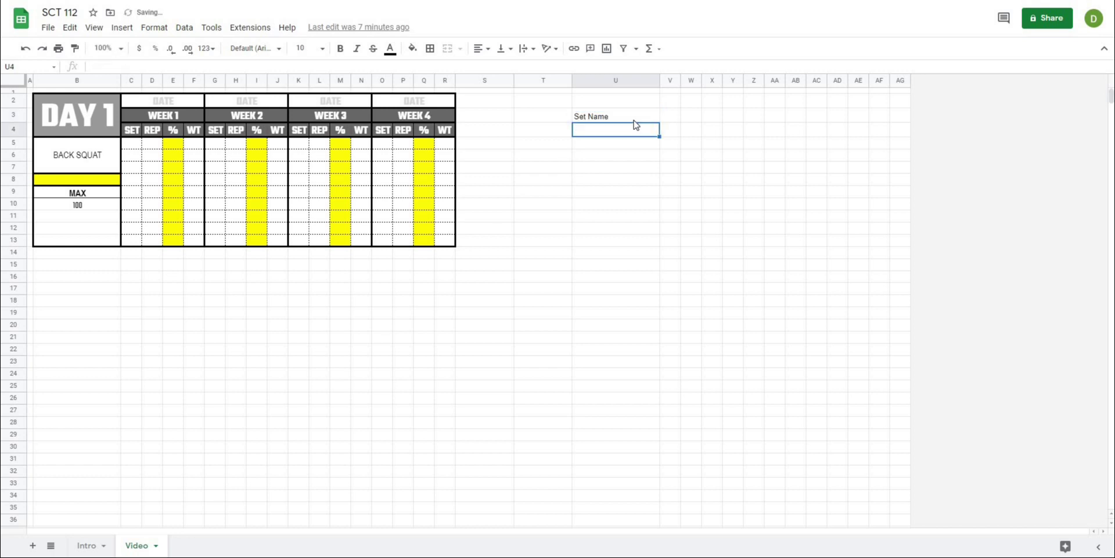
Step: Select the week 1 SET, REP and % headers in C4:E4
click(490, 288)
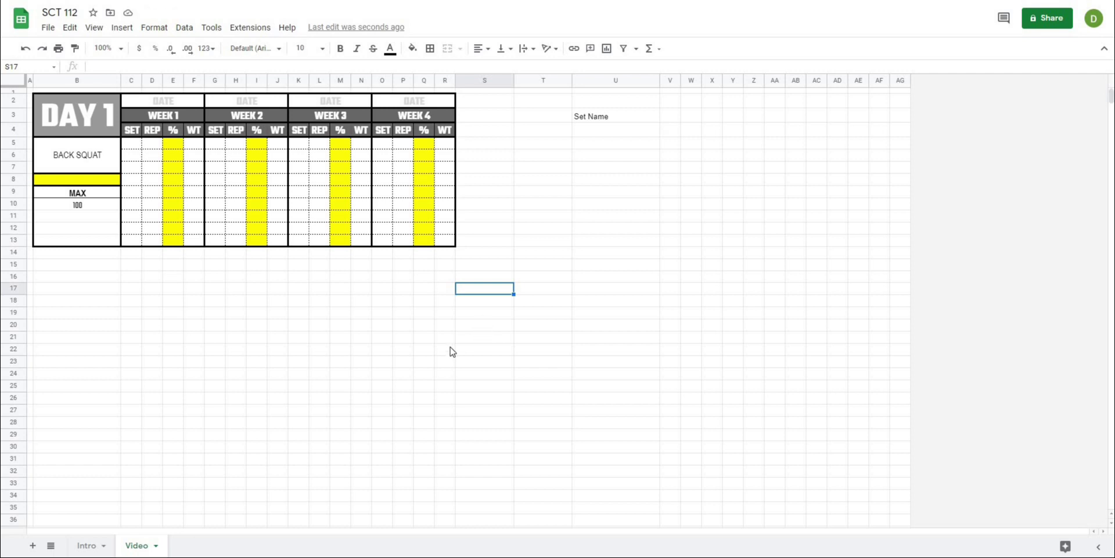
click(298, 352)
drag(132, 130, 176, 135)
key(ctrl+c)
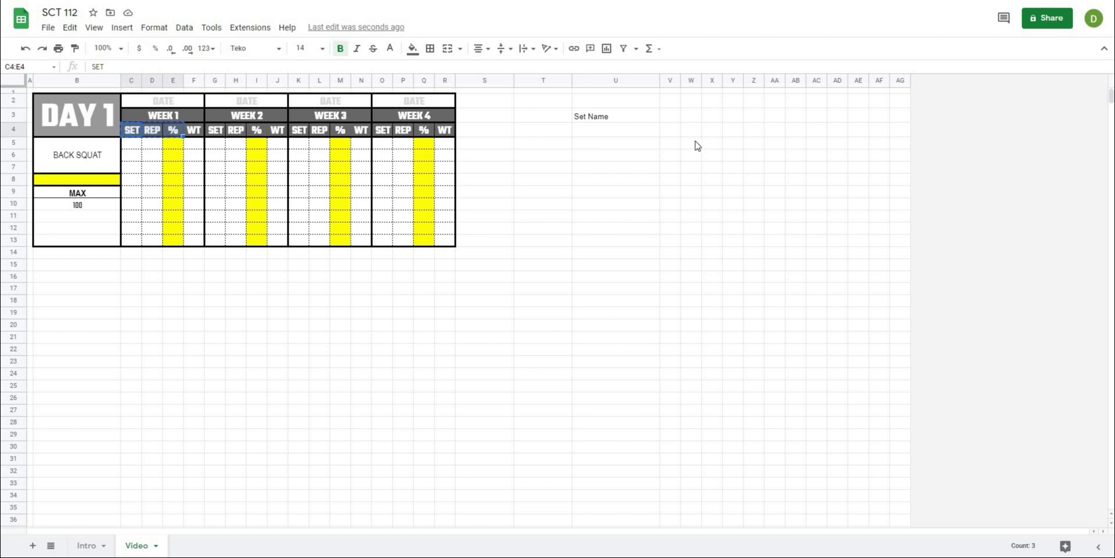
Step: Paste the SET, REP, % headers into V3 and the WEEK 1 header into V2
click(673, 119)
key(ctrl+v)
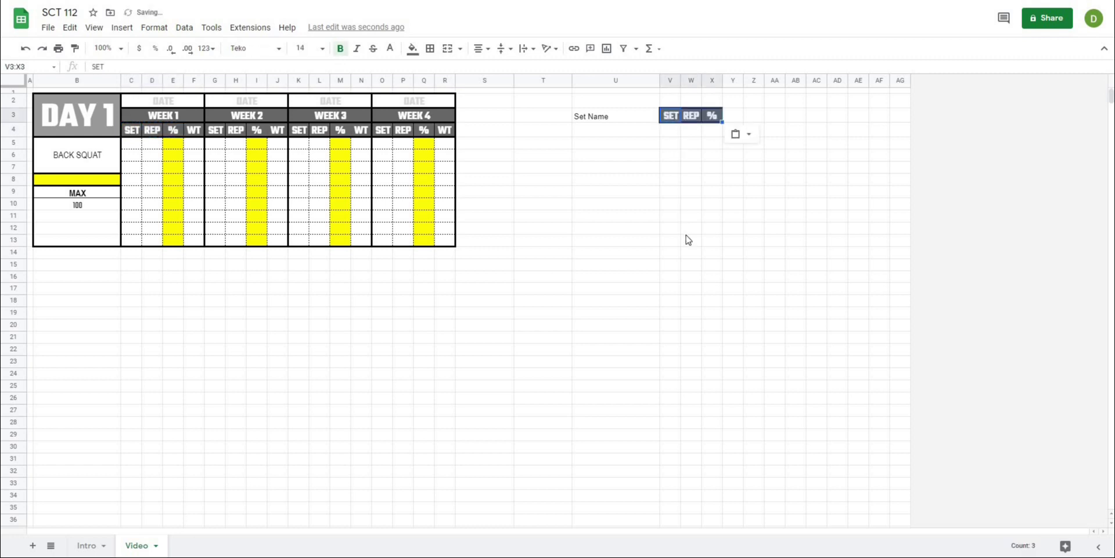
click(689, 230)
click(137, 120)
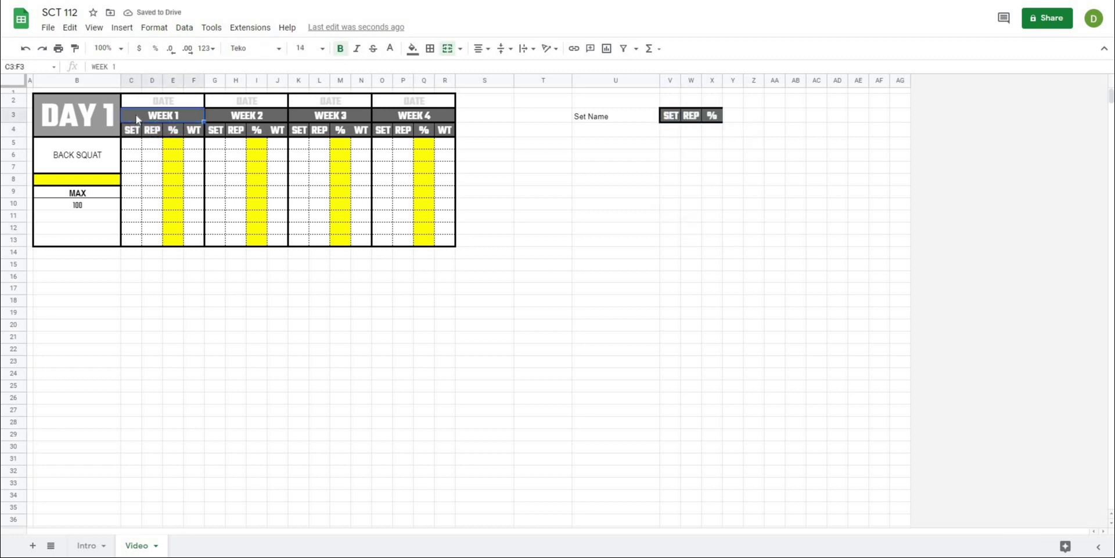
key(ctrl+c)
click(673, 105)
key(ctrl+v)
click(690, 228)
Step: Re-merge WEEK 1 across V2:X2 and give the week header block an outer border
click(710, 105)
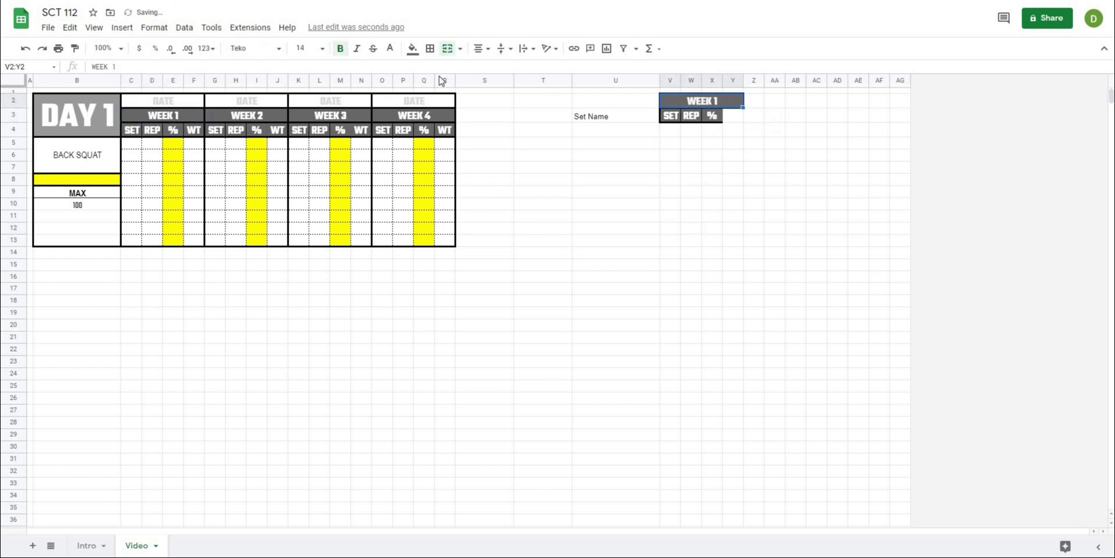
click(447, 48)
click(712, 251)
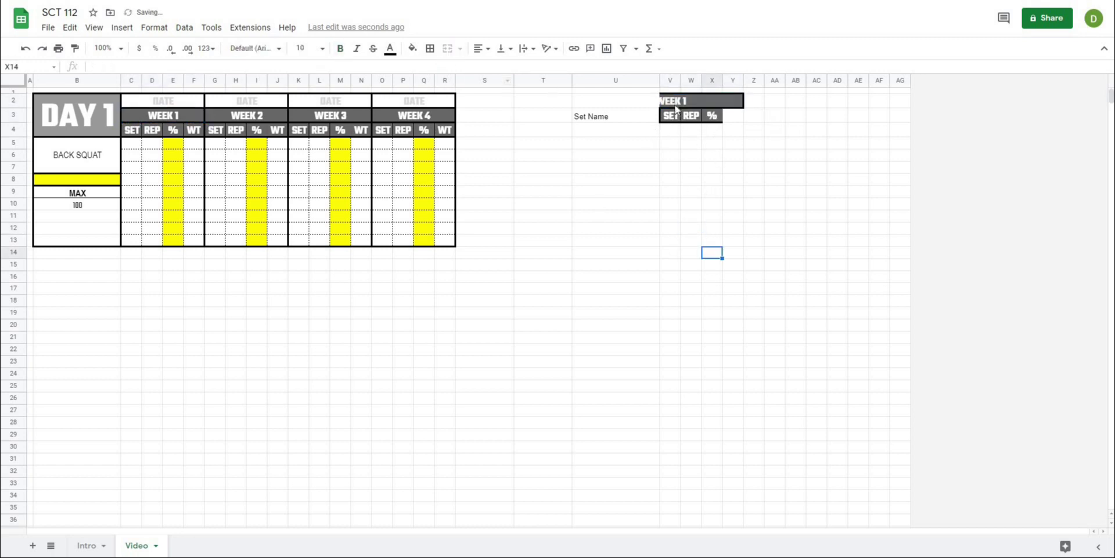
drag(668, 100, 712, 111)
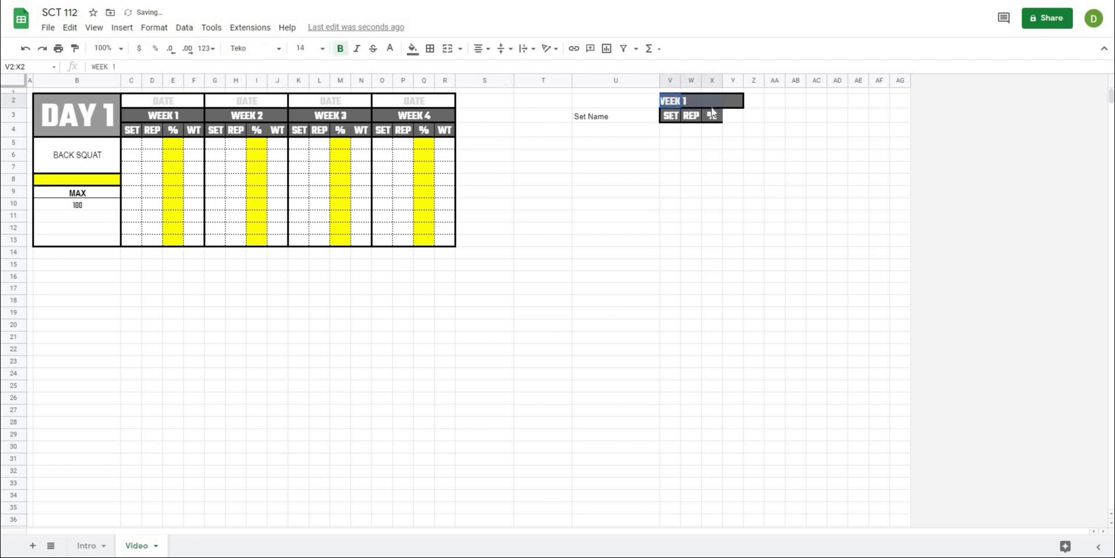
click(447, 48)
click(684, 239)
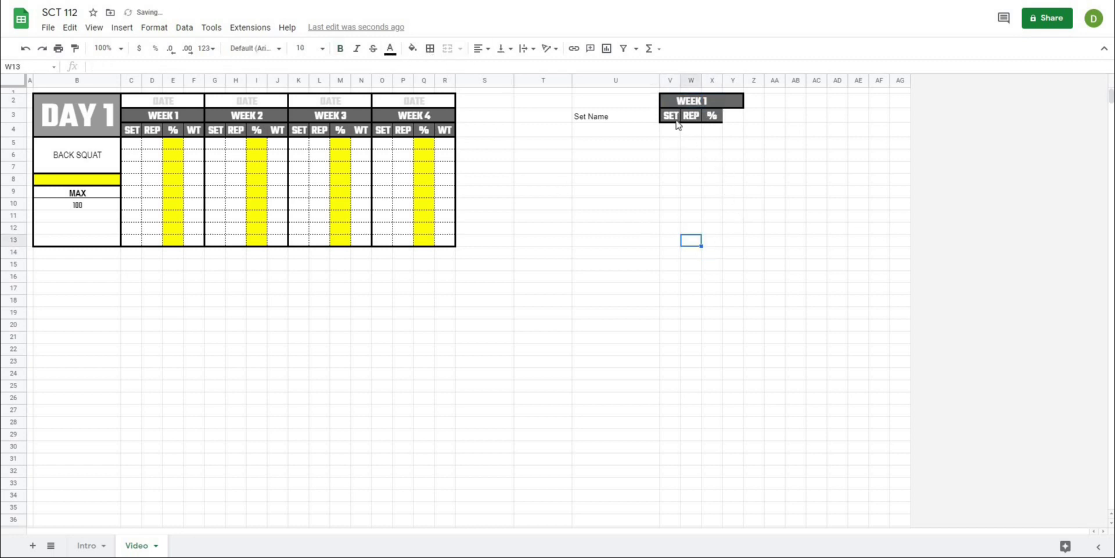
drag(674, 104, 711, 126)
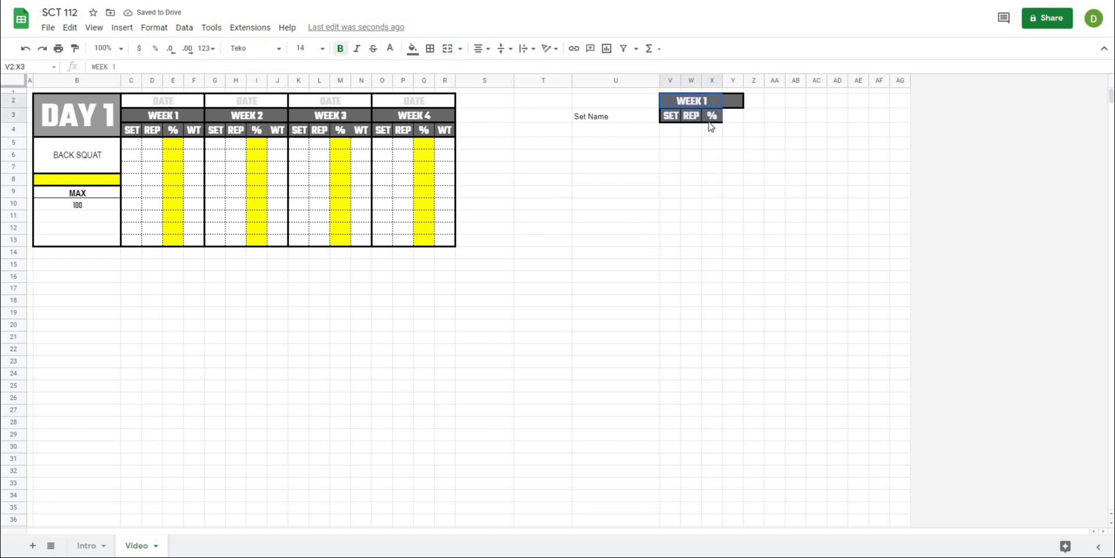
click(429, 48)
click(497, 72)
click(691, 216)
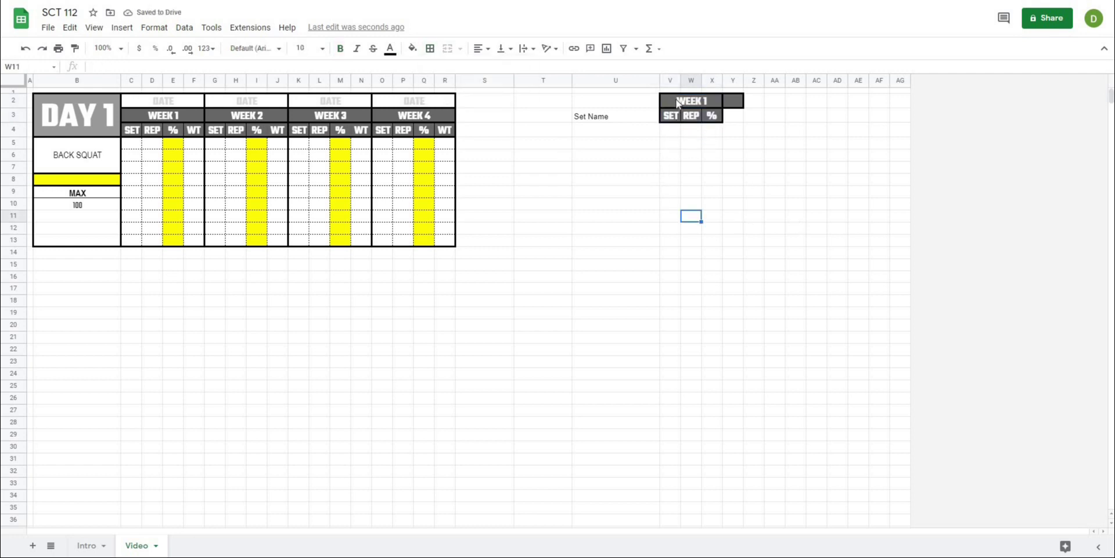
Step: Copy the week header block to Y2, AB2 and AE2
drag(672, 101, 687, 116)
key(ctrl+c)
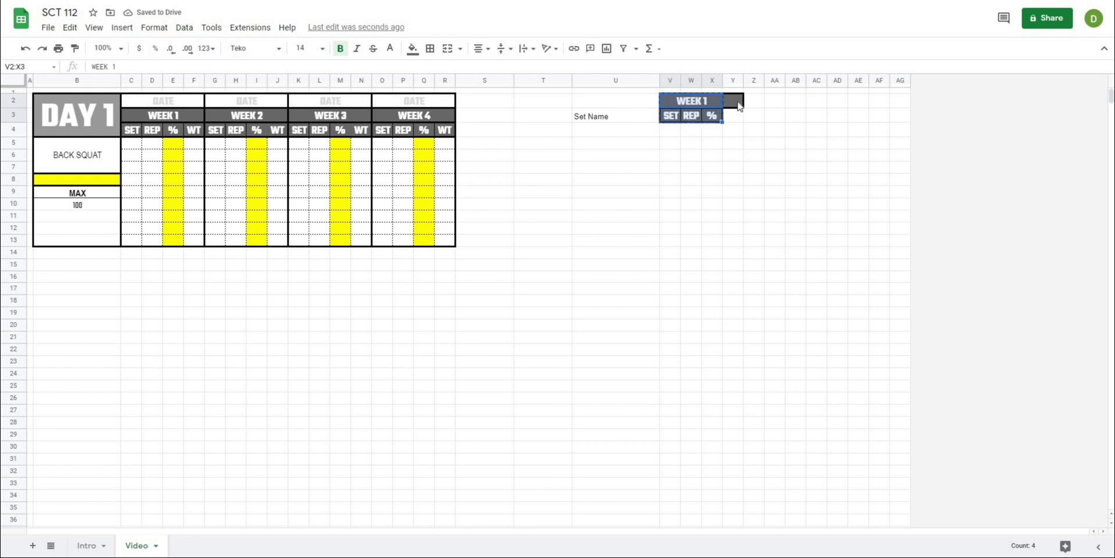
click(733, 101)
key(ctrl+v)
click(797, 103)
key(ctrl+v)
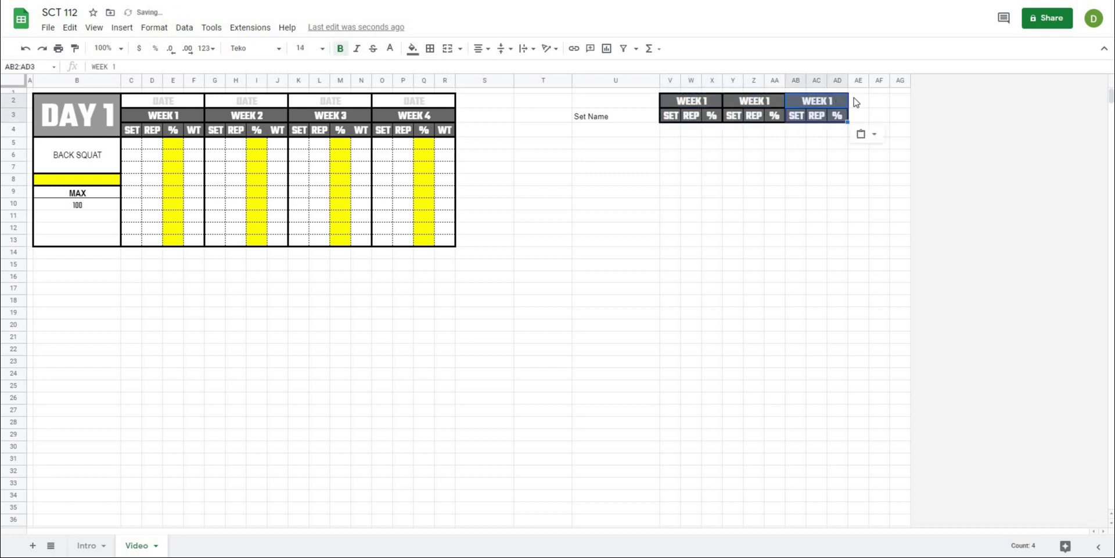
click(858, 101)
key(ctrl+v)
click(816, 192)
Step: Rename the copied headers to WEEK 2, WEEK 3 and WEEK 4
click(760, 103)
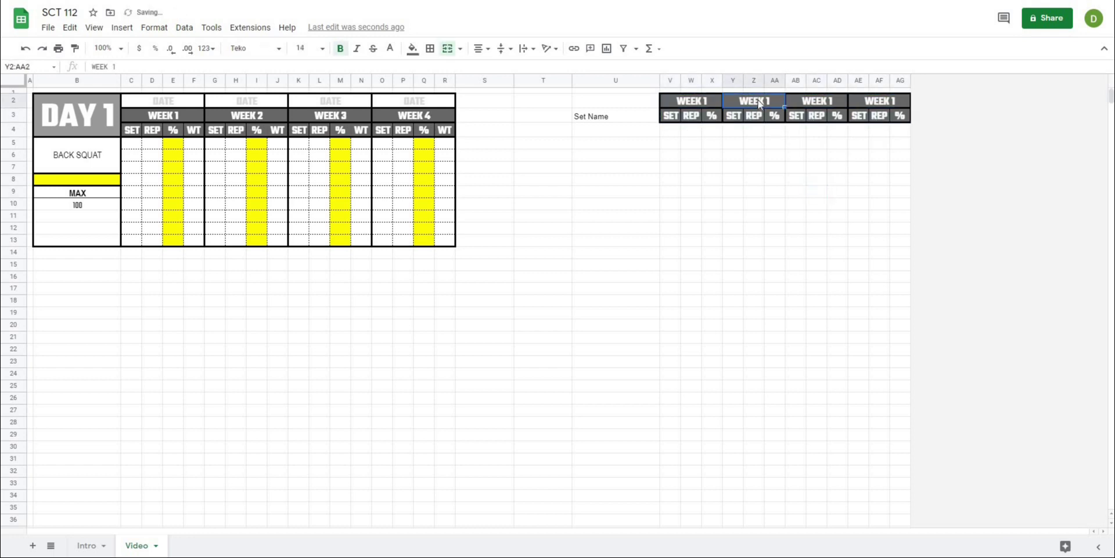
text(Week 2)
key(Tab)
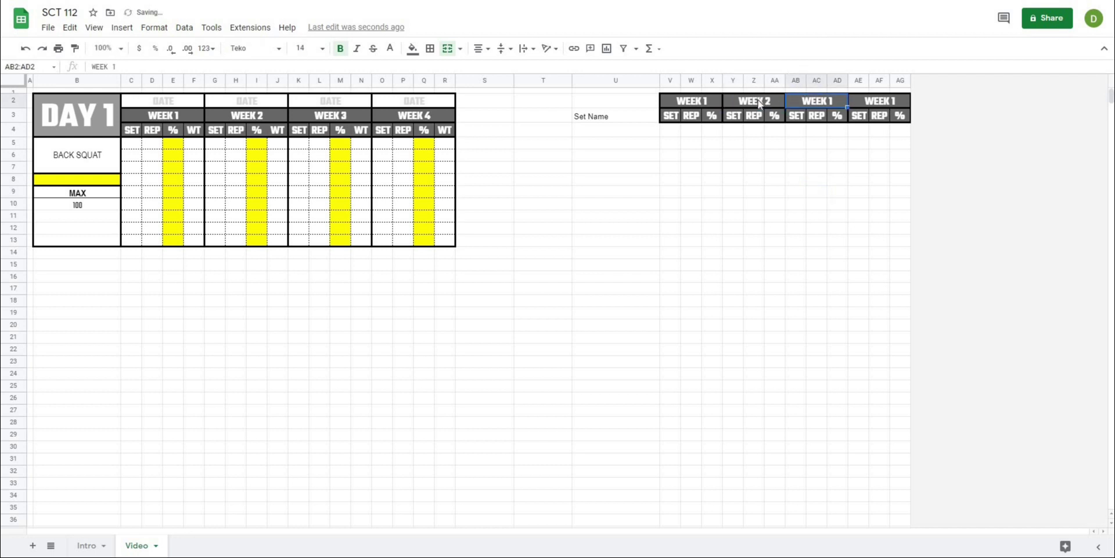
text(WEEK 3)
key(Tab)
text(WEEK 4)
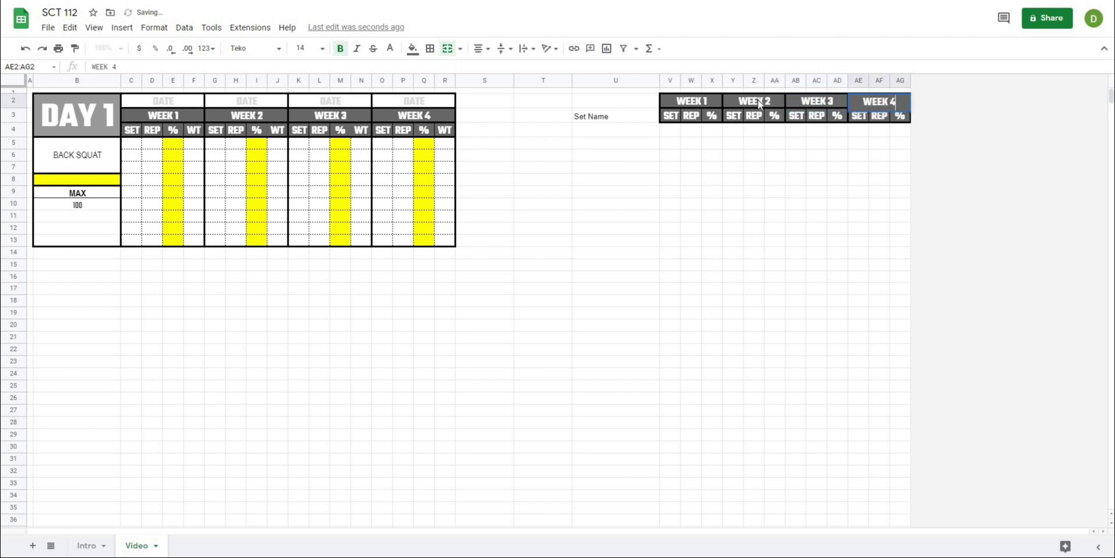
key(Return)
click(778, 254)
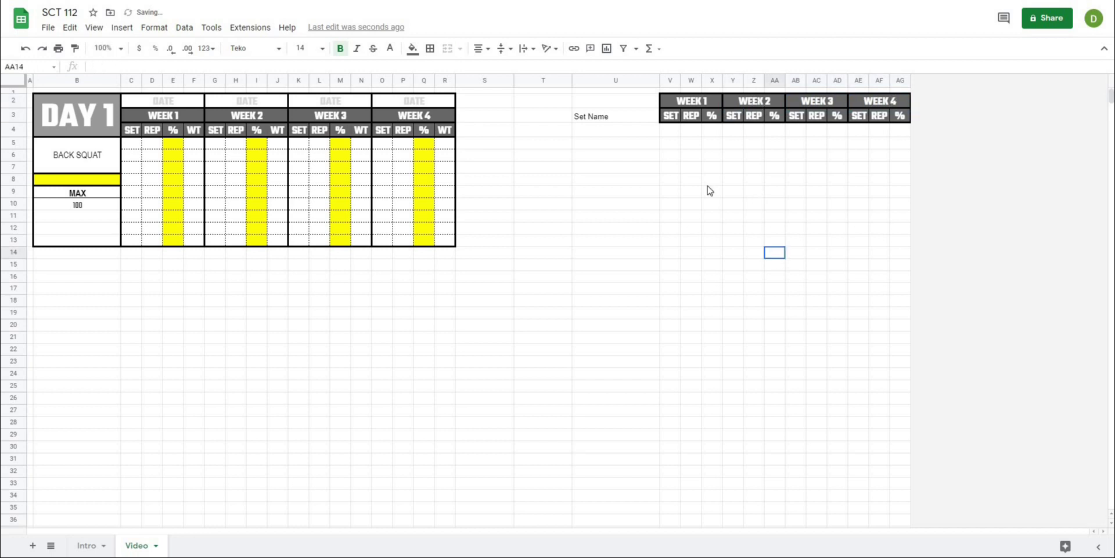
Step: Put outer borders around the Week 1 area V4:X25 and the Week 2 area Y4:AA25
click(667, 131)
drag(666, 133, 716, 395)
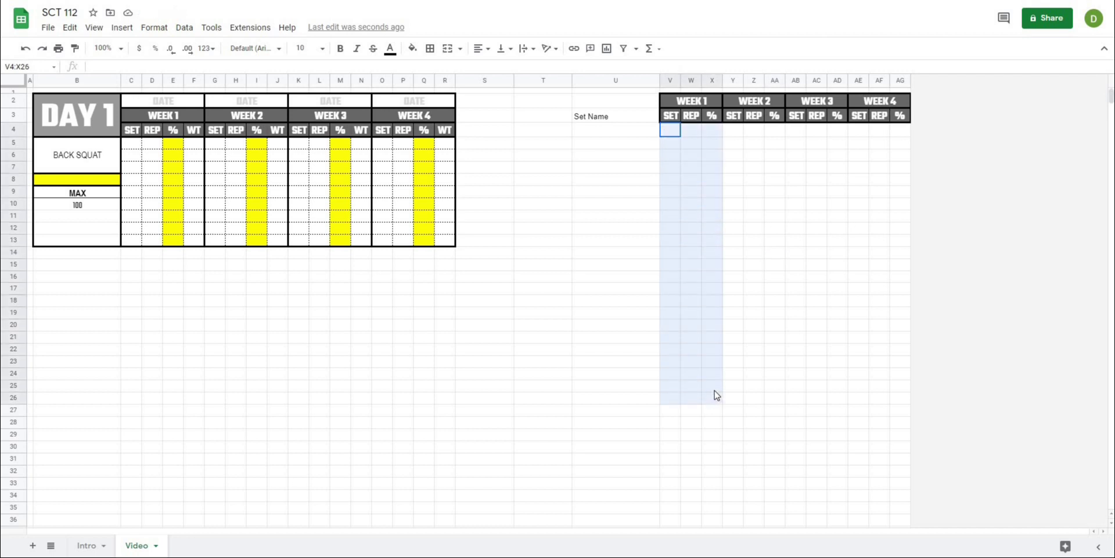
click(430, 49)
click(497, 76)
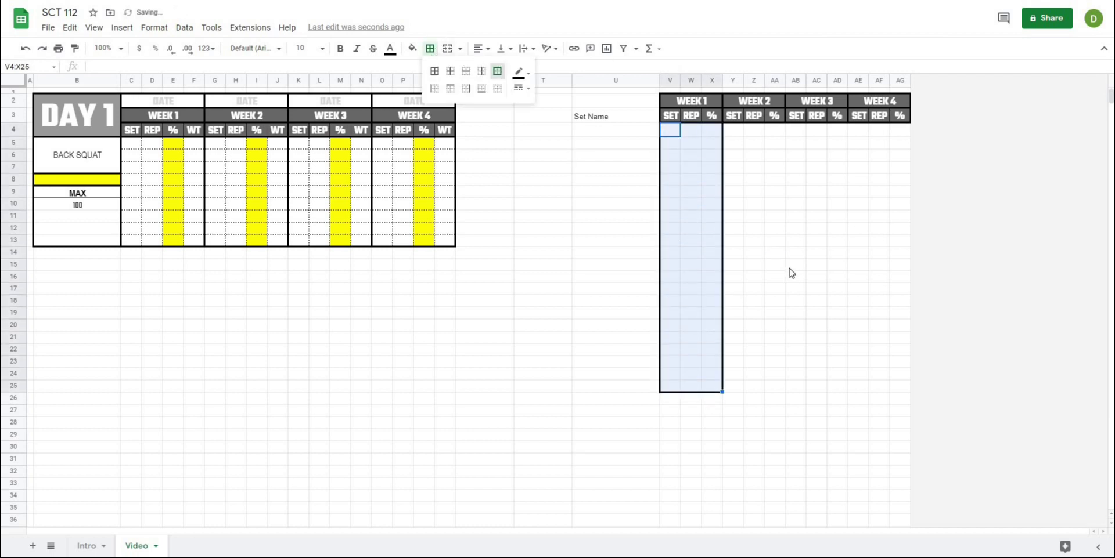
click(794, 265)
drag(731, 135, 777, 391)
click(430, 49)
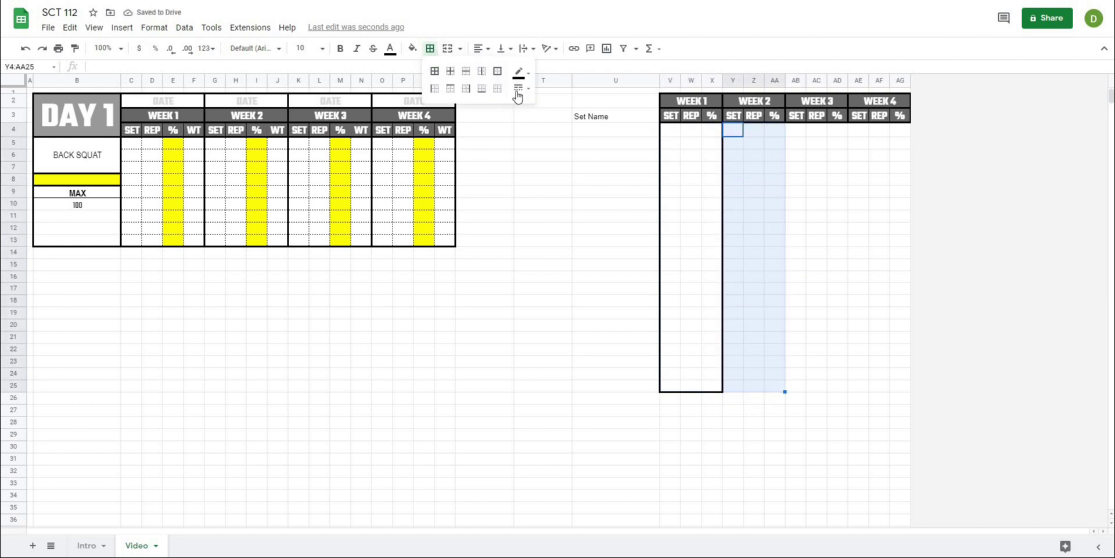
click(497, 76)
drag(878, 180, 879, 167)
Step: Put outer borders around the Week 3 area AB4:AD25 and the Week 4 area AE4:AG25
drag(795, 132, 844, 391)
click(430, 49)
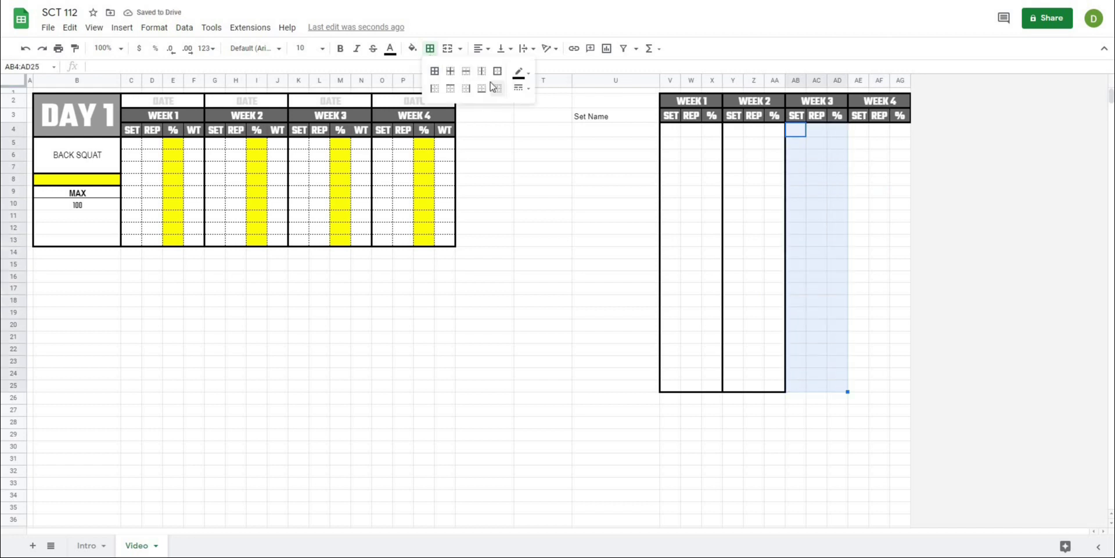
click(498, 71)
drag(859, 129, 909, 390)
click(430, 49)
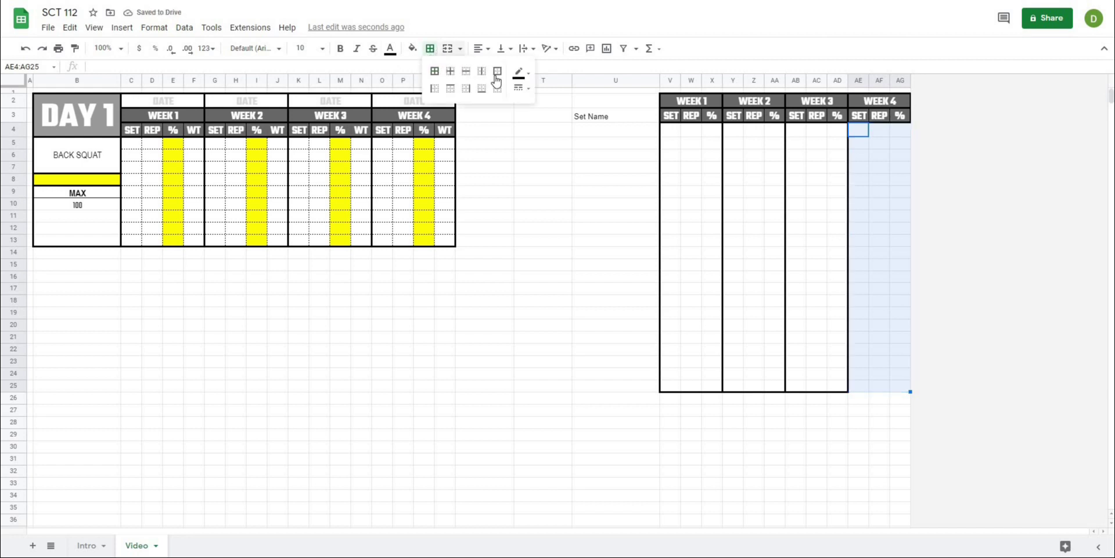
click(498, 70)
click(584, 303)
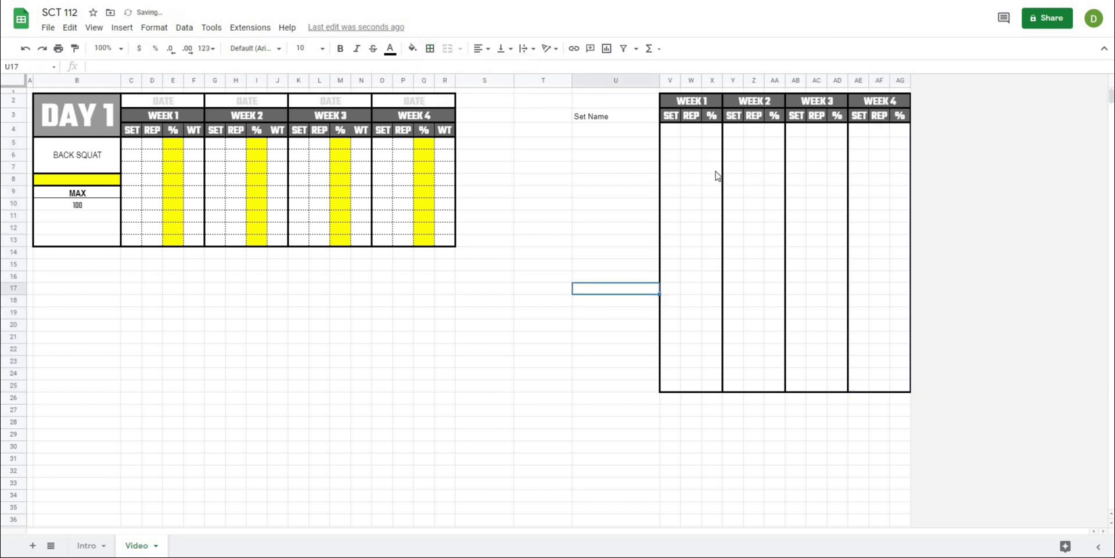
Step: Extend row 24 of all four week blocks down to row 31 so the borders continue
click(670, 387)
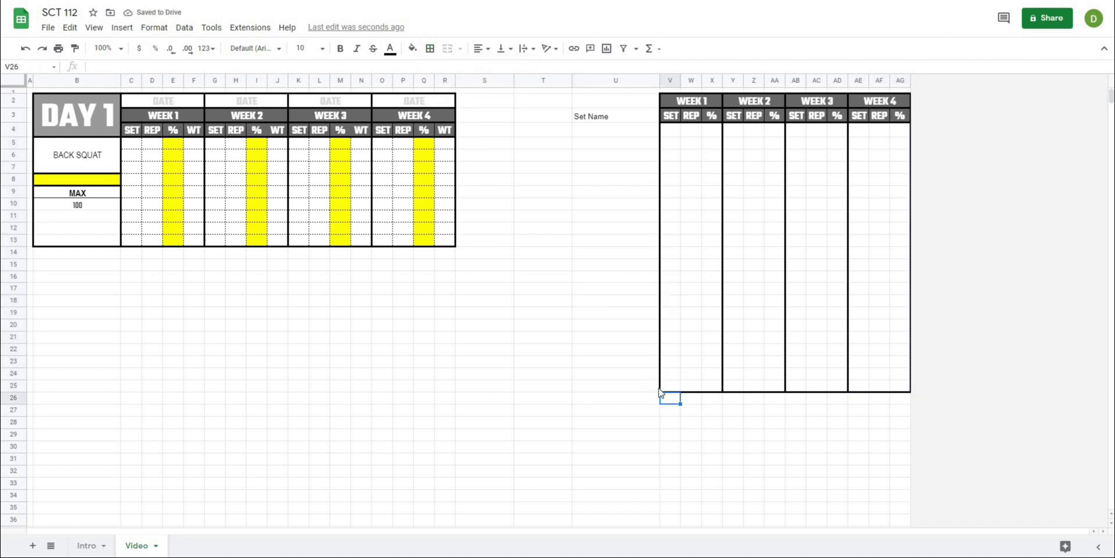
key(Left)
click(676, 401)
click(671, 388)
click(679, 407)
drag(670, 380, 894, 460)
click(755, 457)
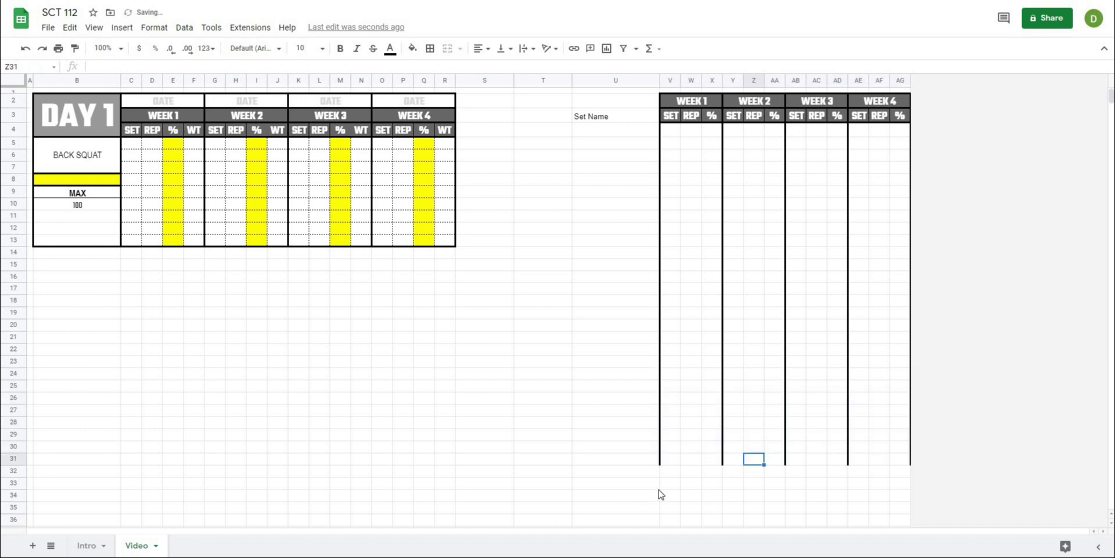
click(656, 486)
click(606, 269)
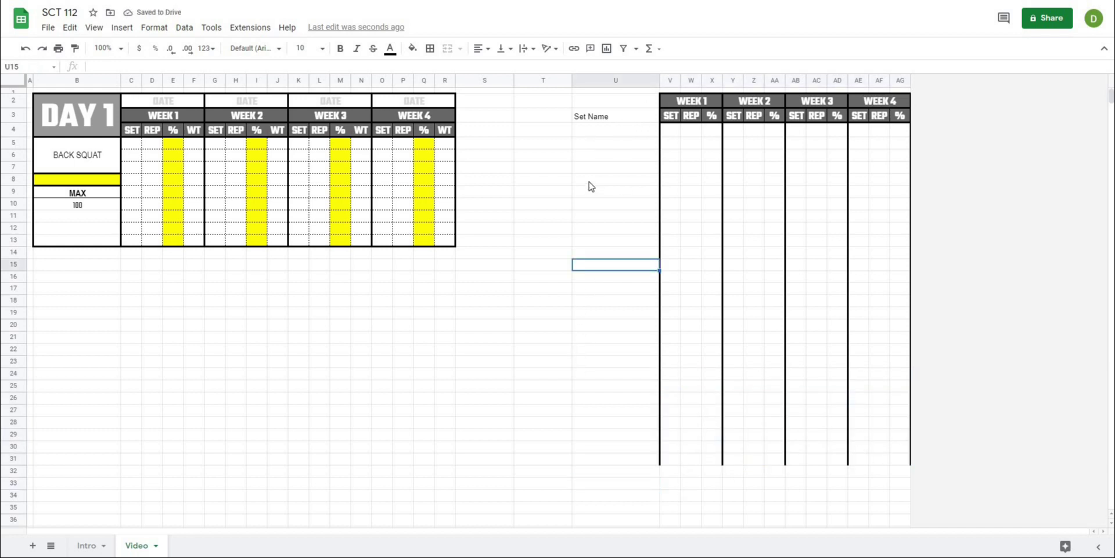
click(626, 156)
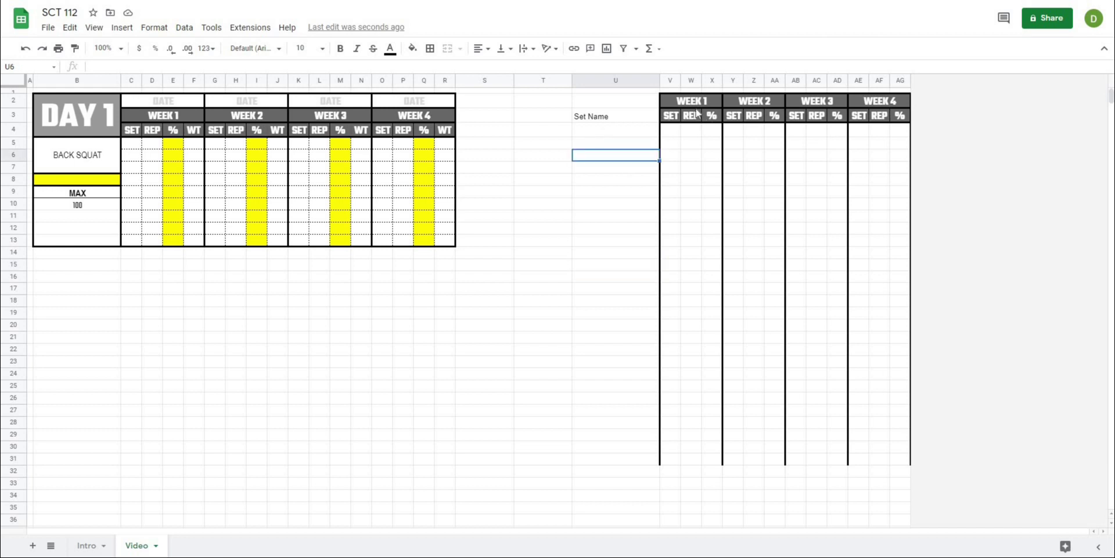
click(688, 102)
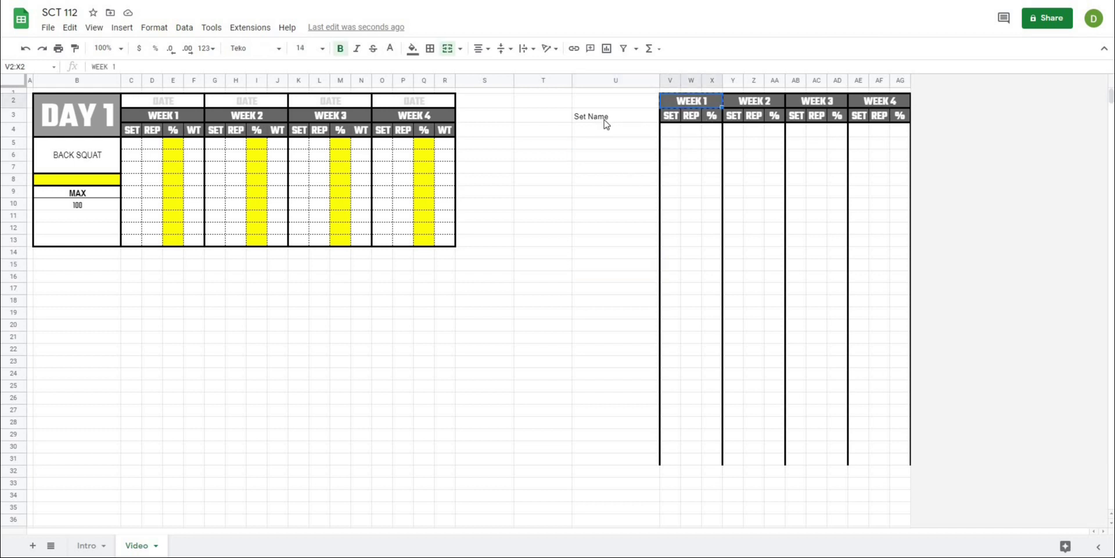
Step: Paste the WEEK 1 header's formatting onto U3, then undo that paste
key(ctrl+c)
click(601, 121)
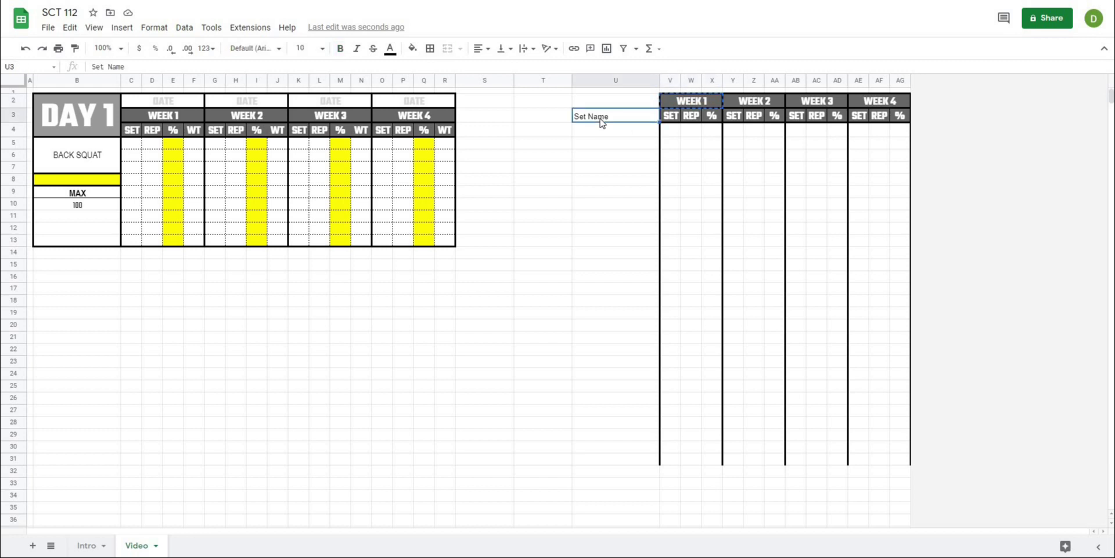
right_click(603, 119)
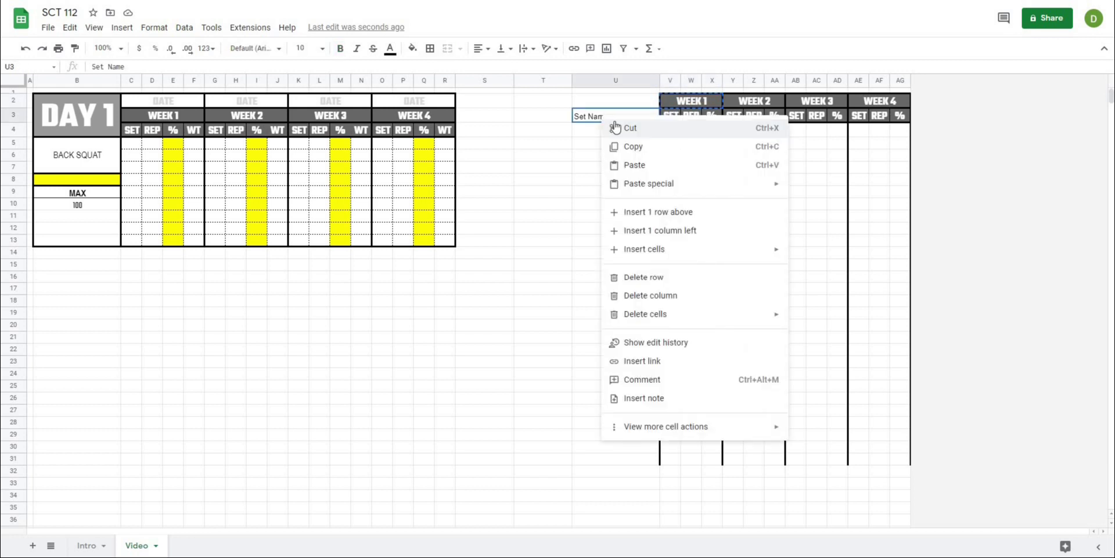
mouse_move(627, 187)
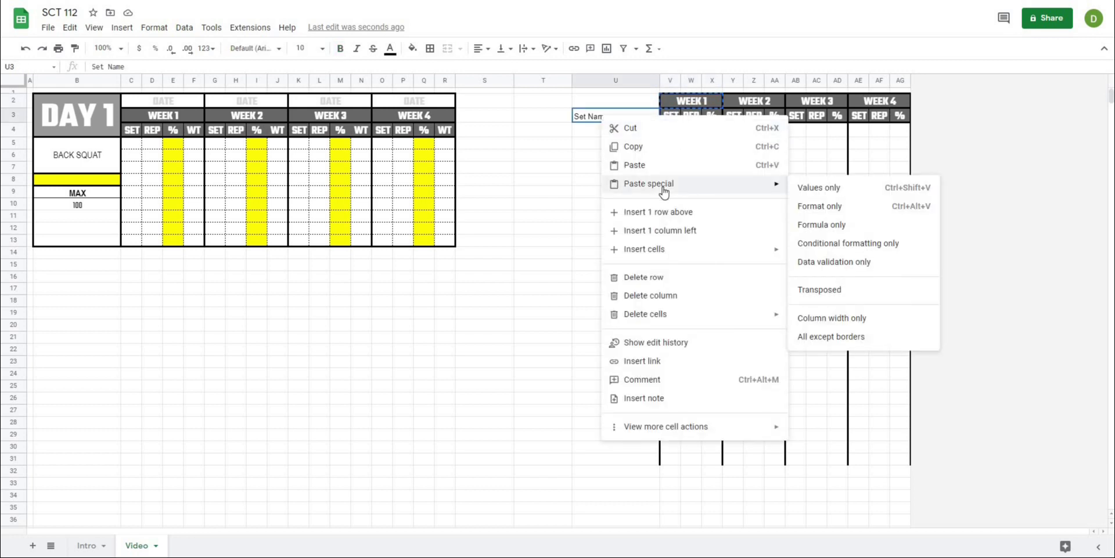
click(820, 208)
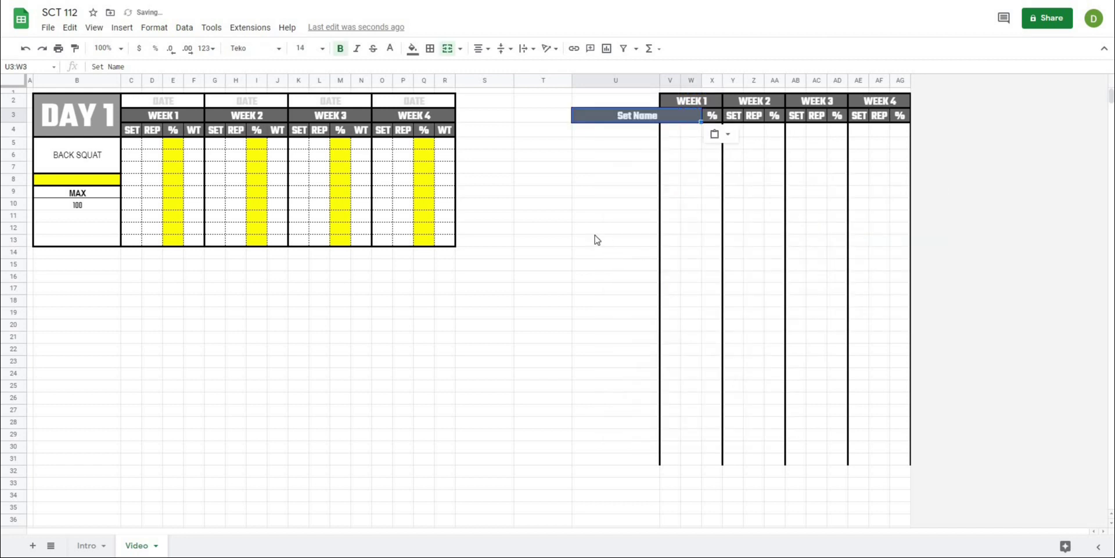
click(581, 218)
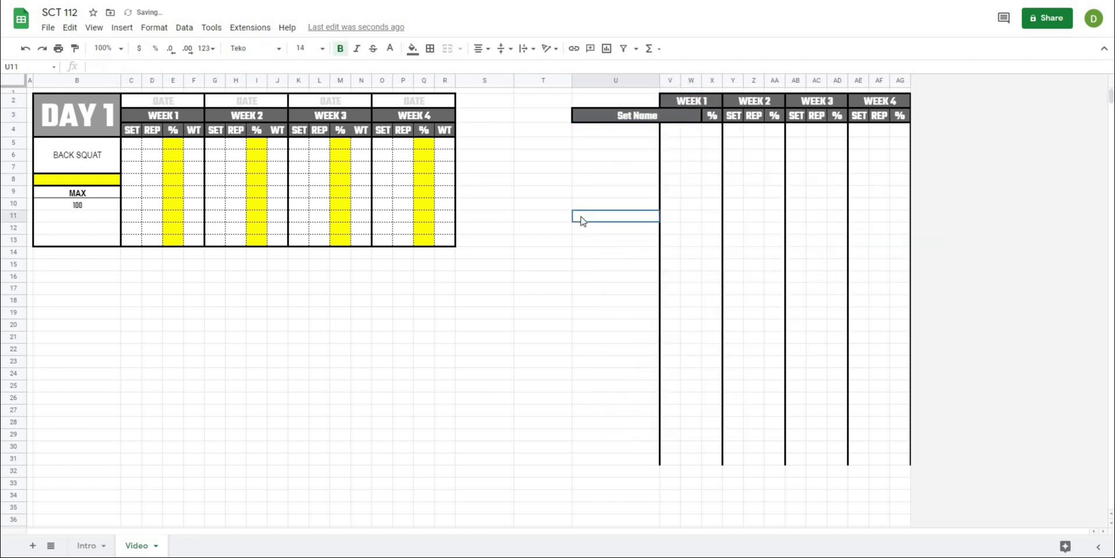
click(632, 117)
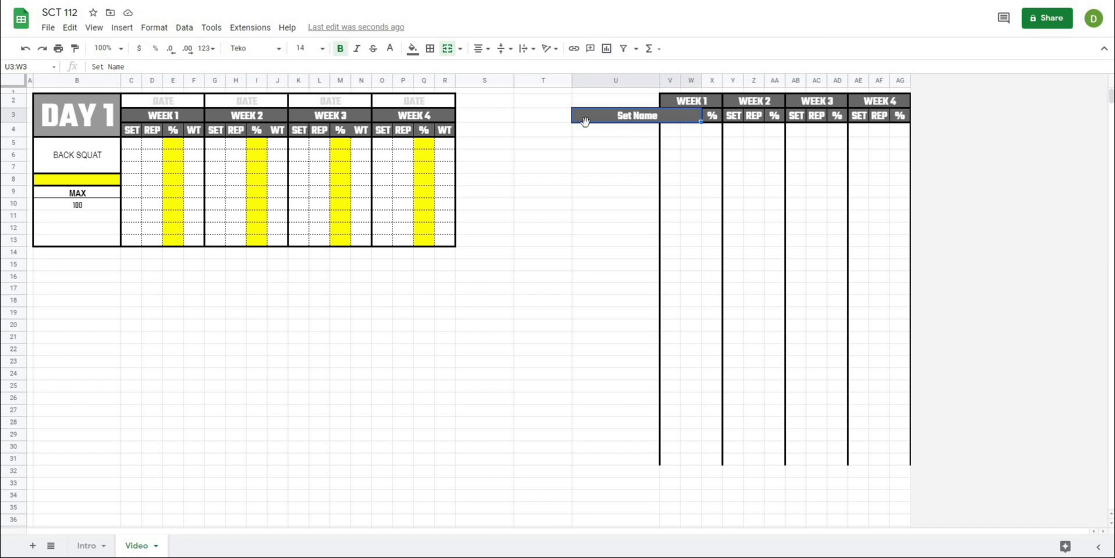
click(641, 240)
key(ctrl+z)
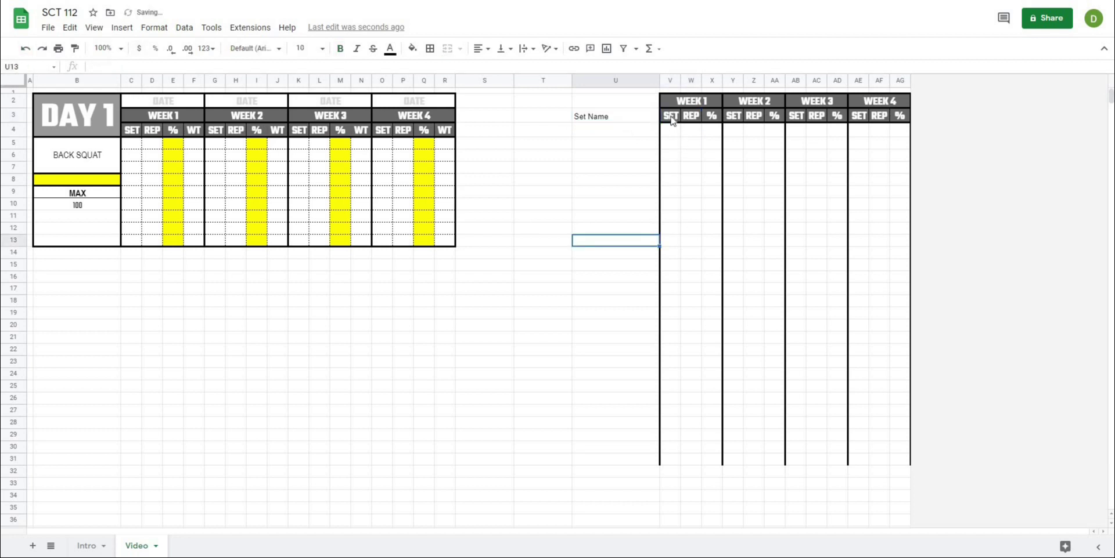
Step: Apply the SET header's formatting only to the Set Name cell U3
click(671, 116)
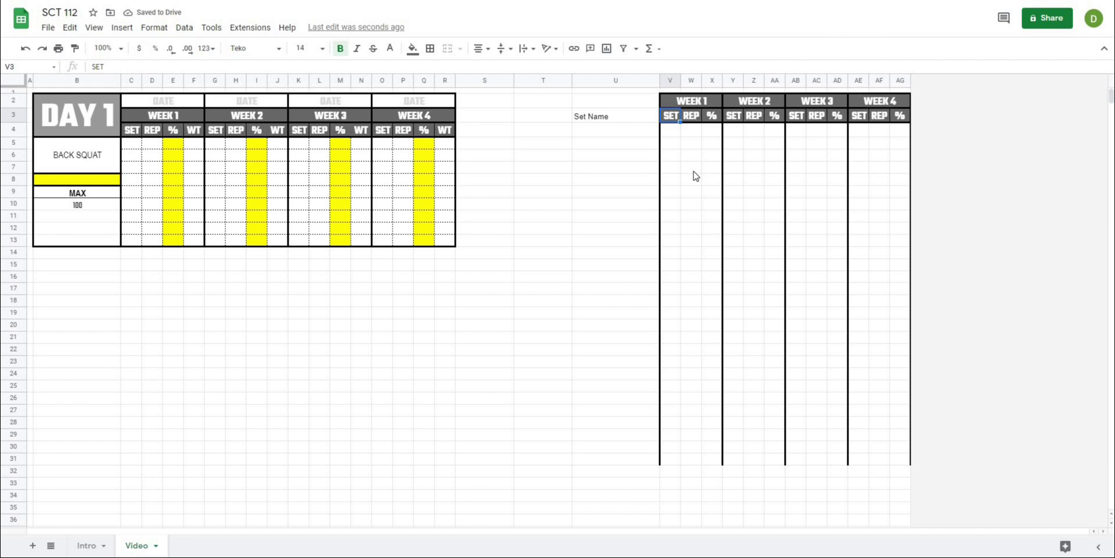
right_click(602, 123)
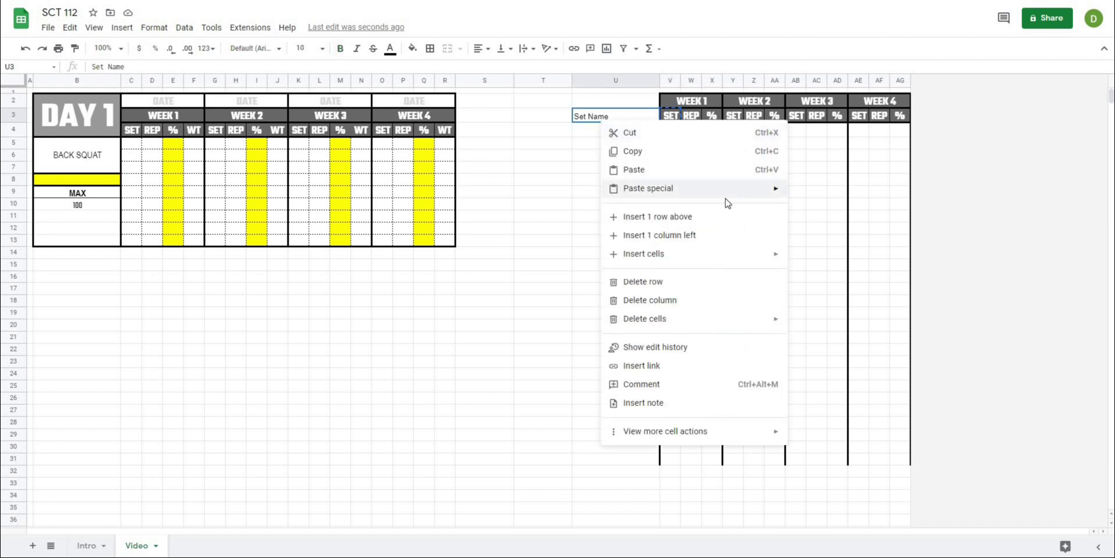
mouse_move(749, 189)
click(804, 209)
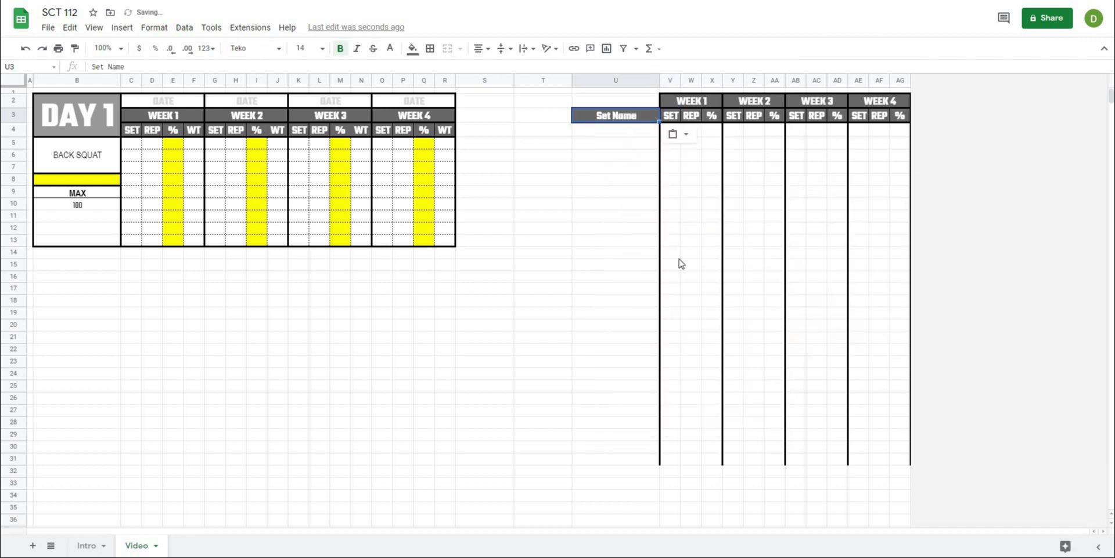
click(606, 257)
click(583, 190)
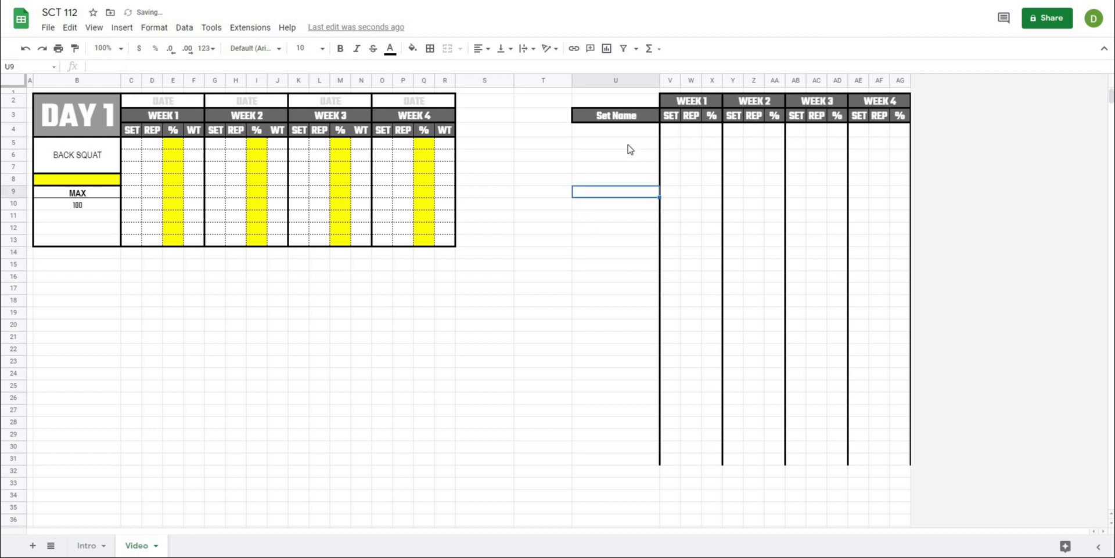
Step: Check the header row U2:AG3 and the restyled Set Name label
click(628, 145)
click(739, 166)
click(584, 132)
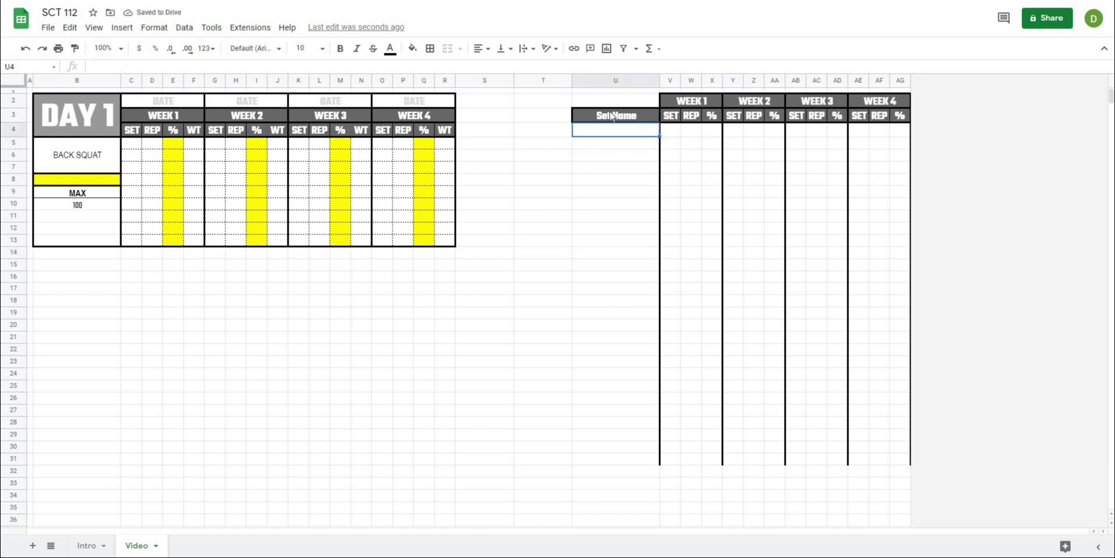
drag(603, 103, 901, 113)
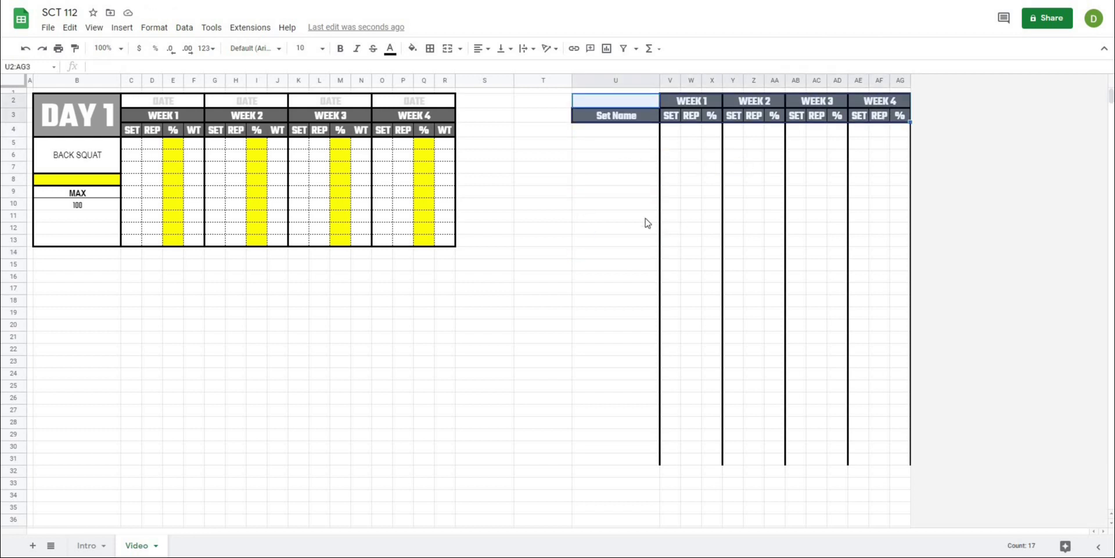
click(668, 227)
click(612, 119)
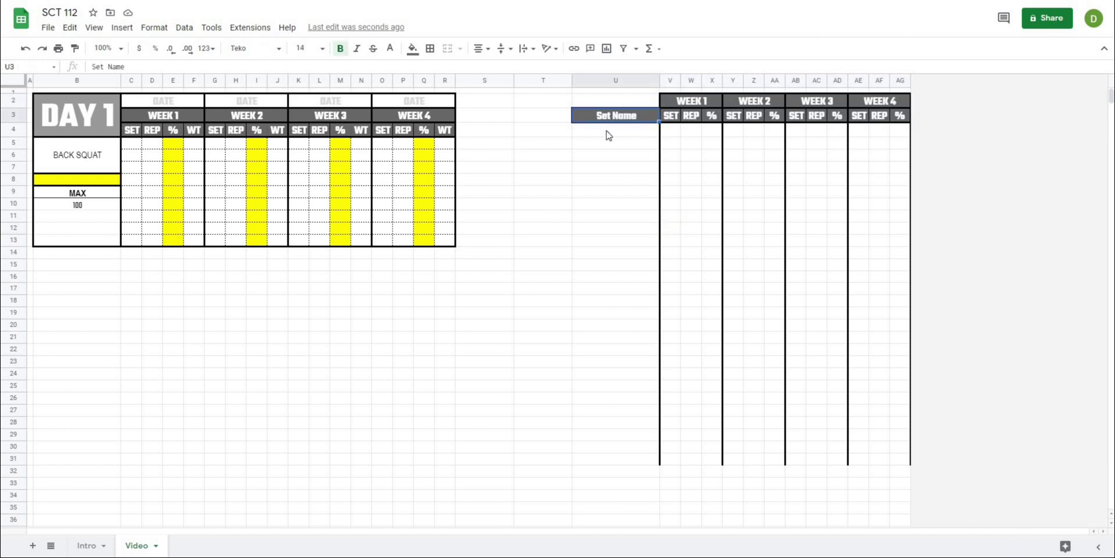
click(608, 135)
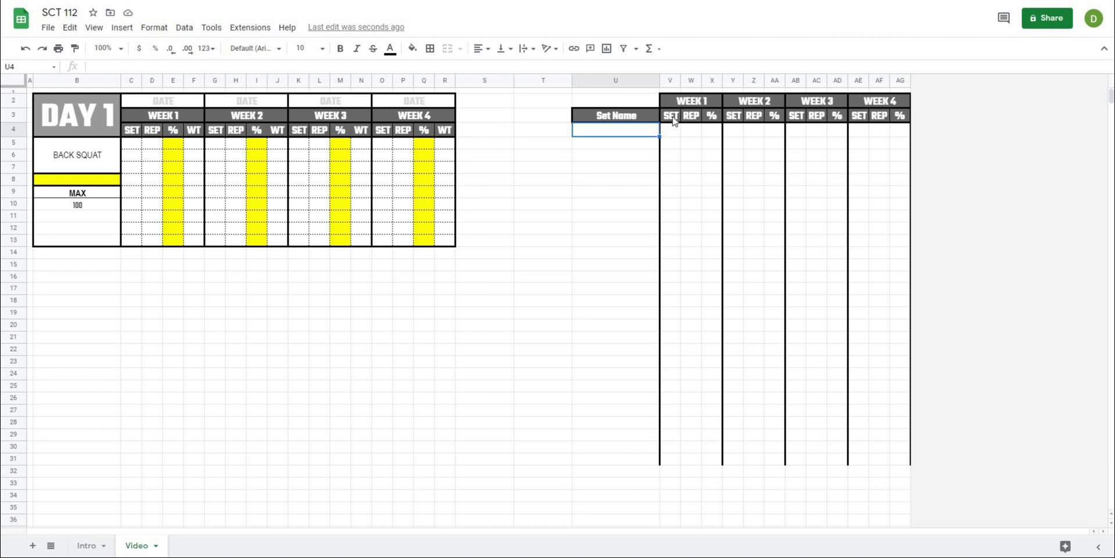
click(712, 157)
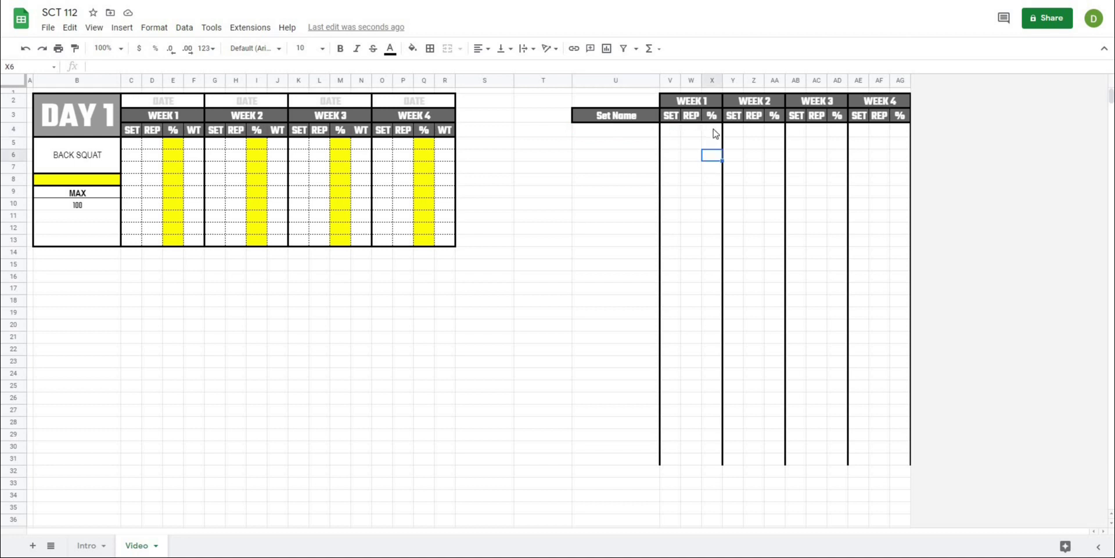
Step: Fill X4:X31, AA4:AA31, AD4:AD31 and AG4:AG31 with light yellow
drag(715, 133, 711, 461)
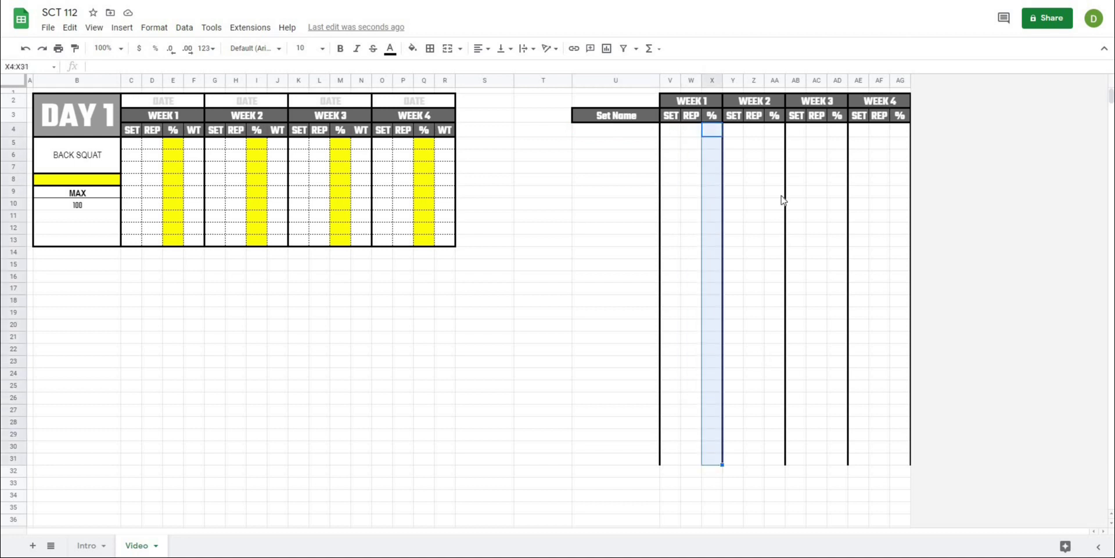
drag(774, 130, 778, 463)
drag(837, 132, 841, 463)
drag(901, 131, 900, 465)
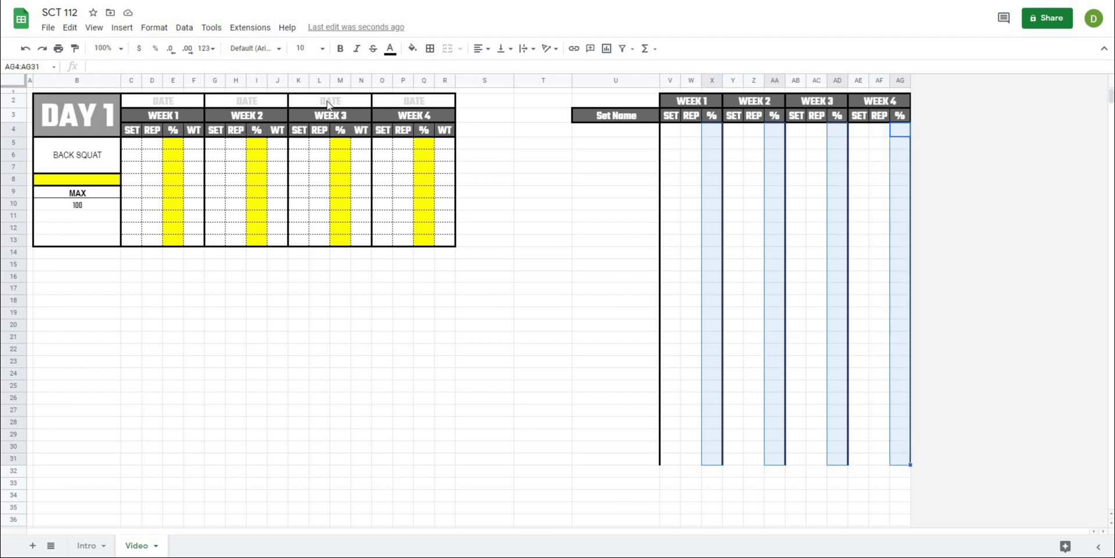
click(410, 48)
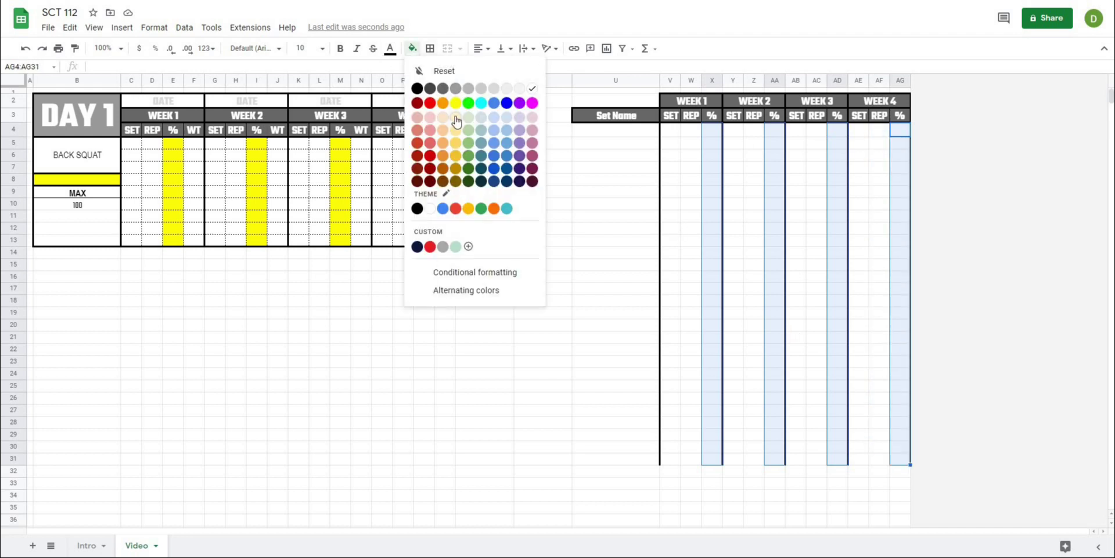
click(455, 122)
click(531, 207)
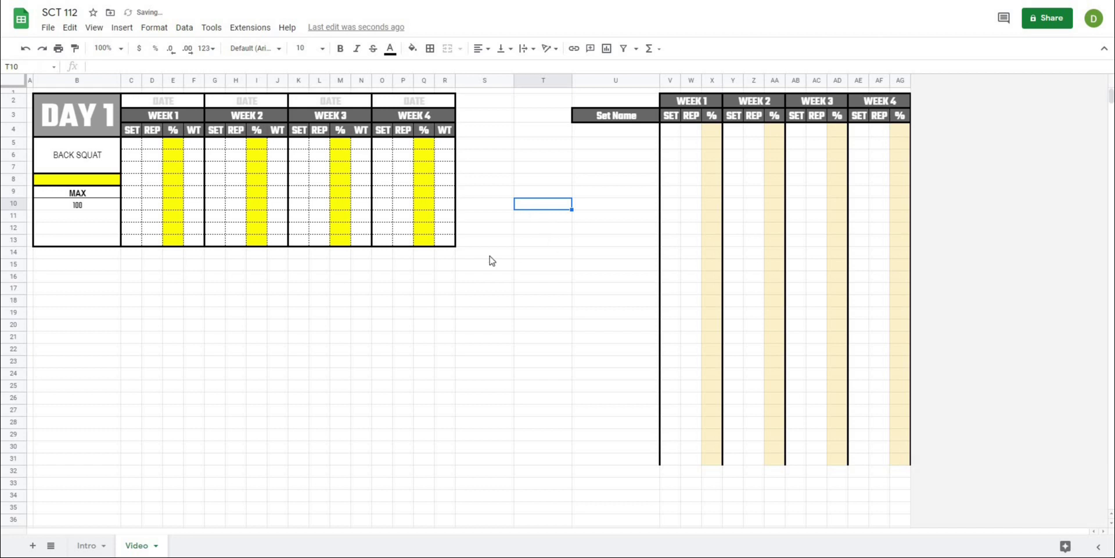
click(473, 290)
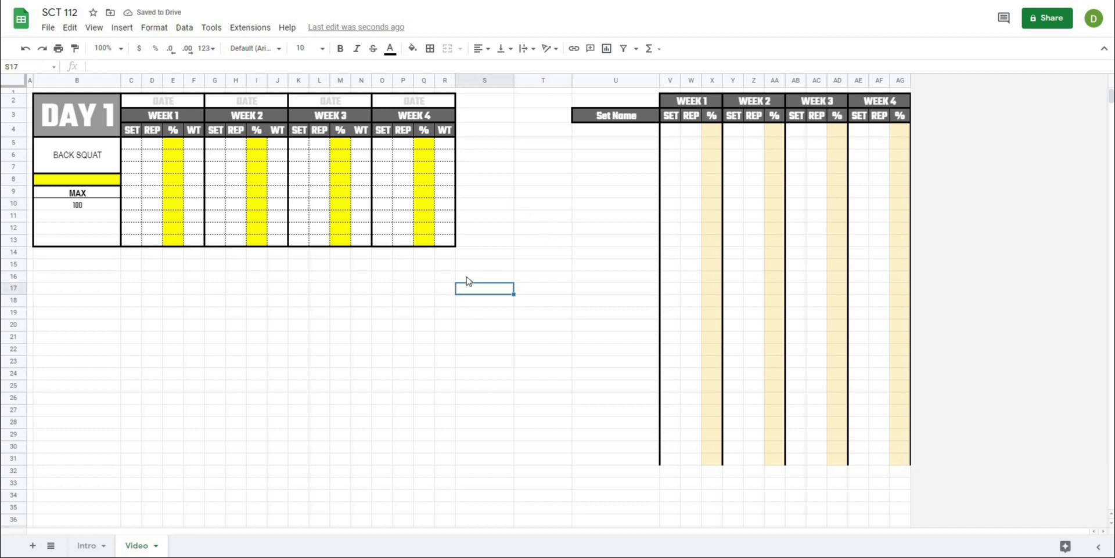
click(382, 301)
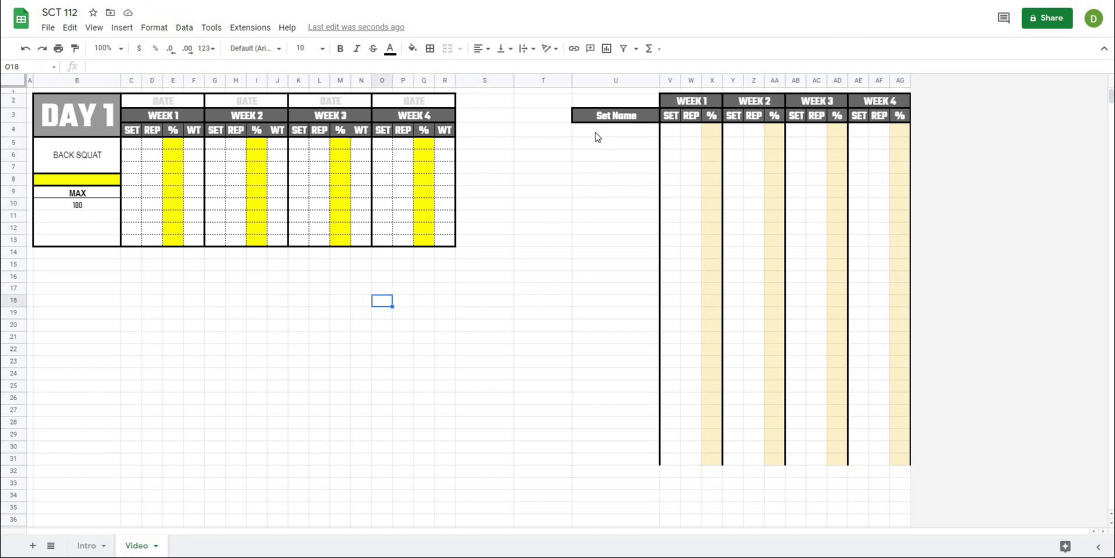
click(599, 140)
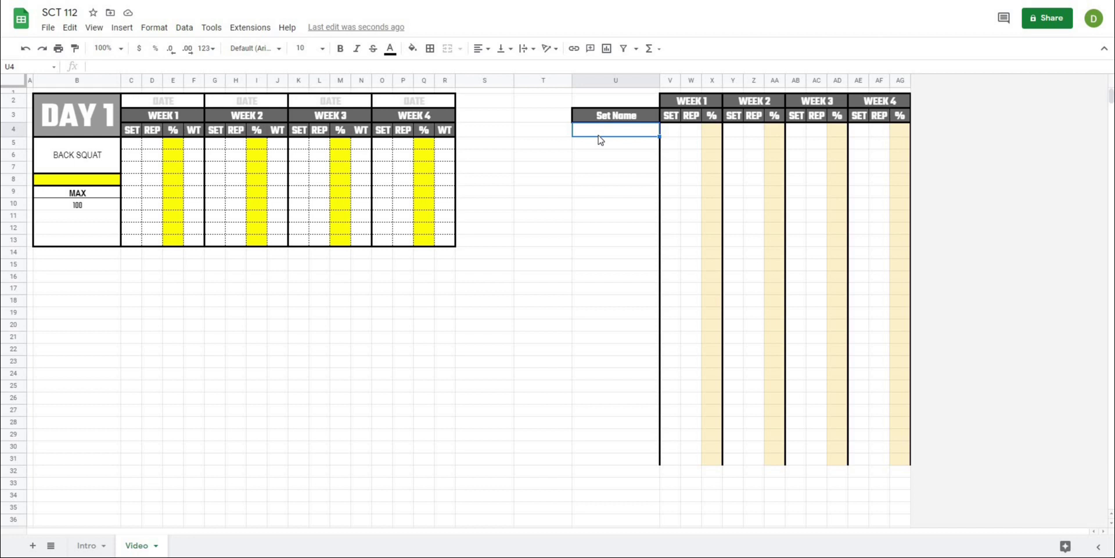
Step: Enter the set name '5x5 @ 50/60/70/50' in U4
text(5x5 @ 50/60/70/5)
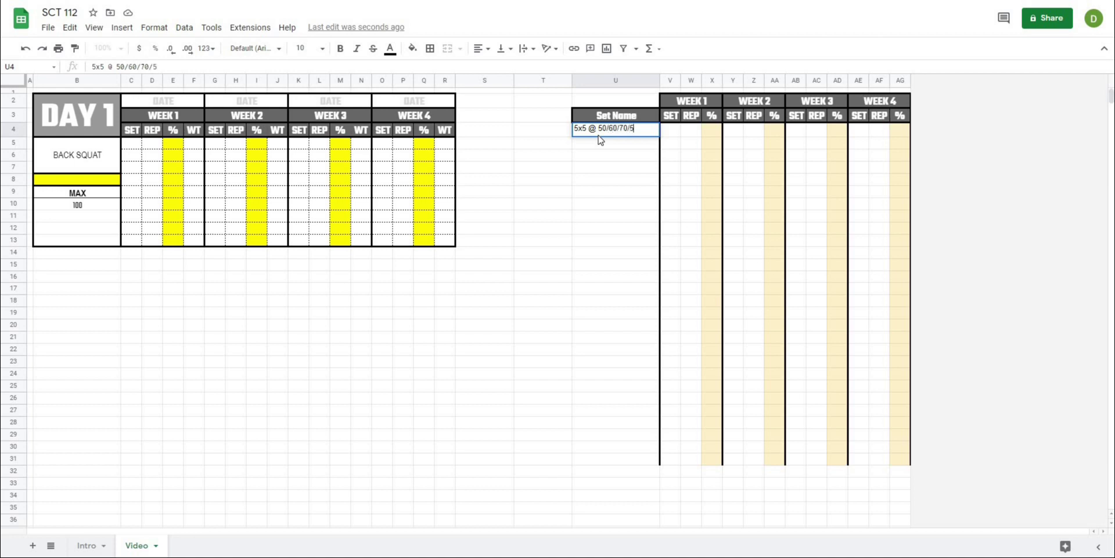
text(0)
key(Return)
click(600, 133)
click(601, 153)
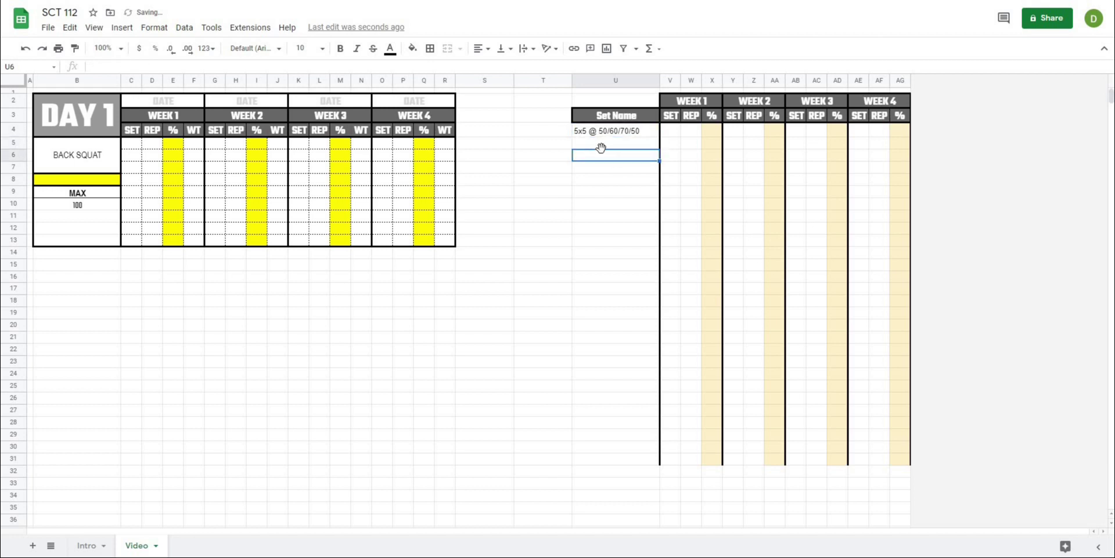
click(614, 180)
click(582, 139)
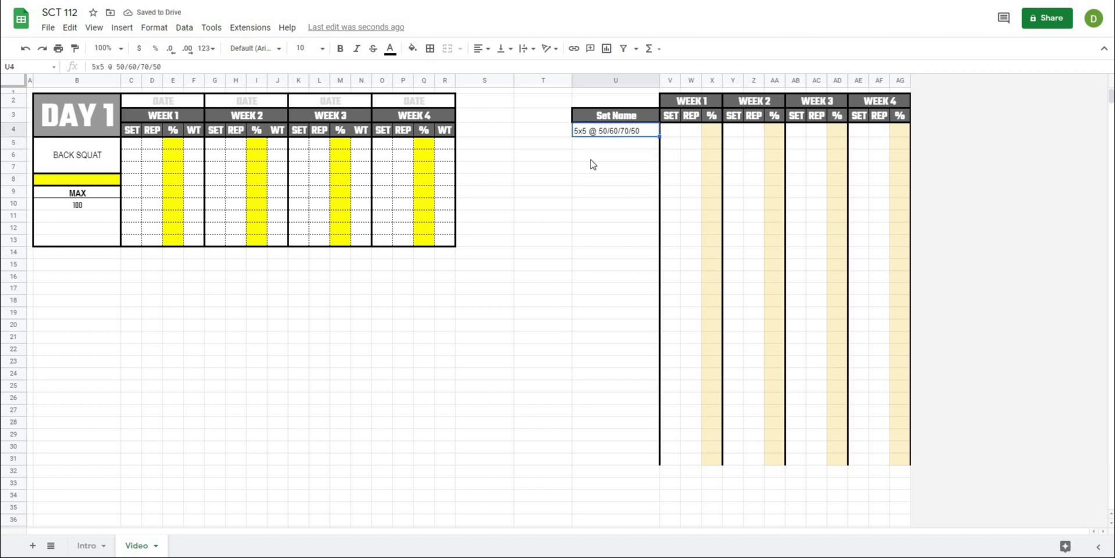
click(599, 180)
Step: Enter 1 set in each Week 1 row V4:V8
click(677, 132)
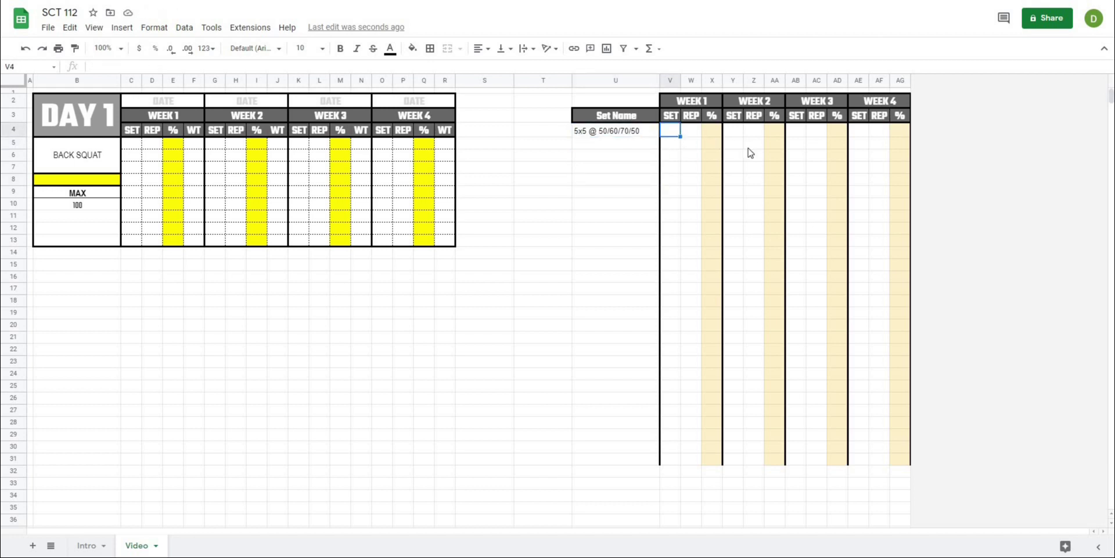
text(1)
key(Return)
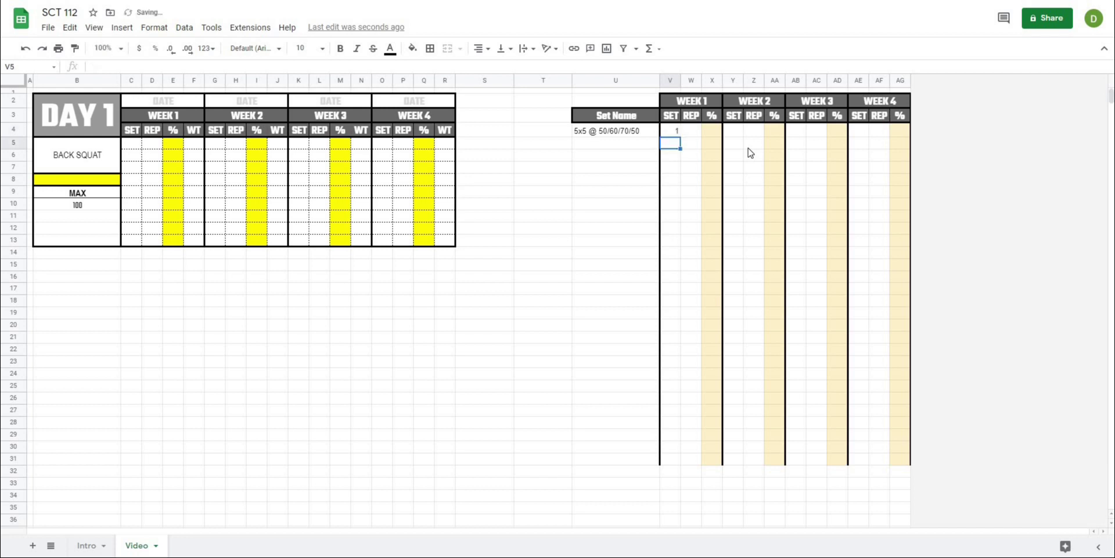
text(1)
key(Return)
text(1)
key(Return)
text(1)
key(Return)
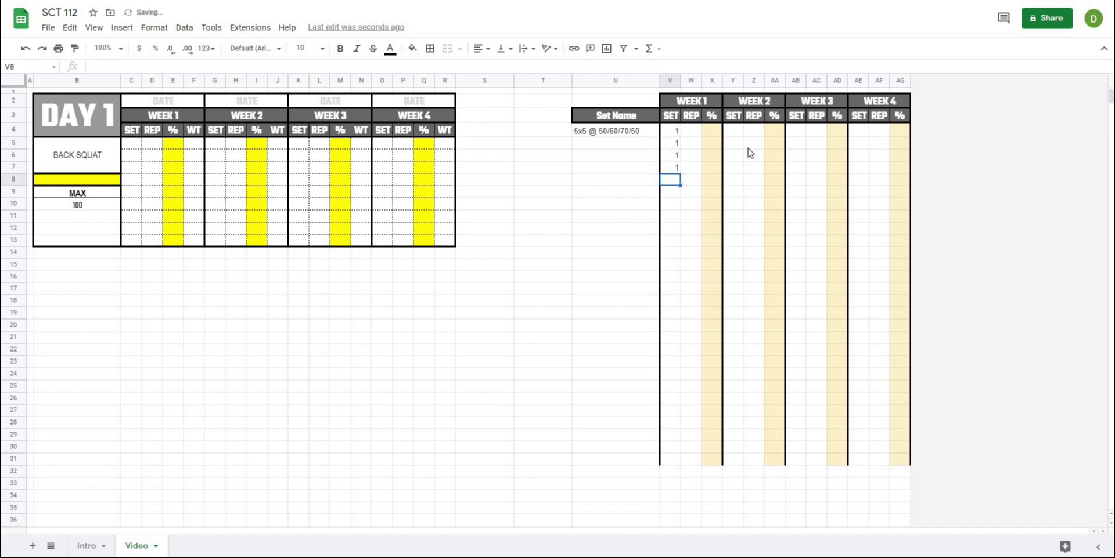
text(1)
key(Tab)
Step: Enter 5 reps in each Week 1 row W4:W8
key(Up)
key(Up)
key(Up)
key(Up)
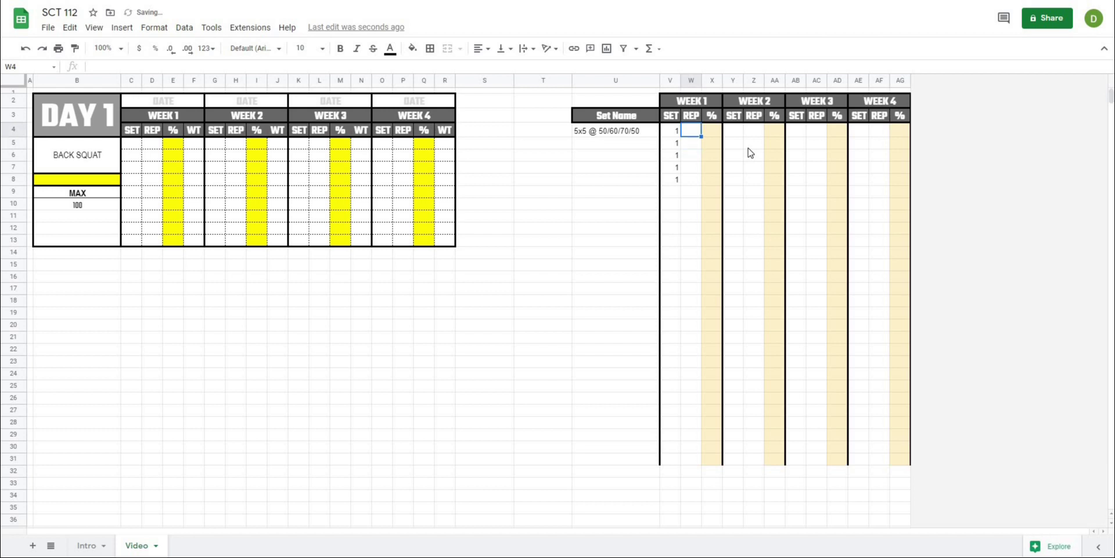
text(5)
key(Return)
text(5)
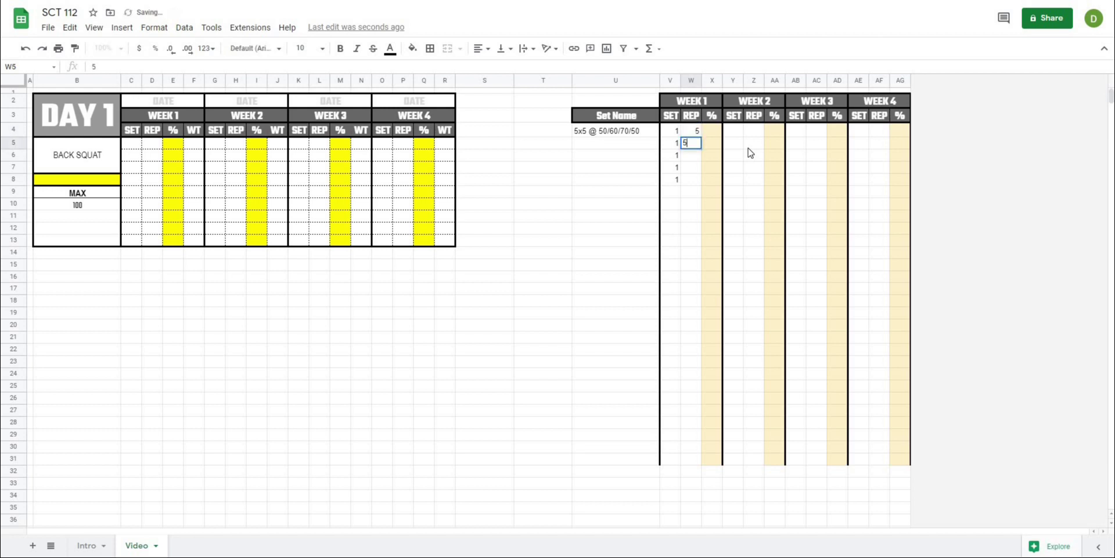
key(Return)
text(5)
key(Return)
text(5)
key(Return)
text(5)
key(Return)
Step: Enter 50 as the Week 1 percentage in X4:X8
key(Tab)
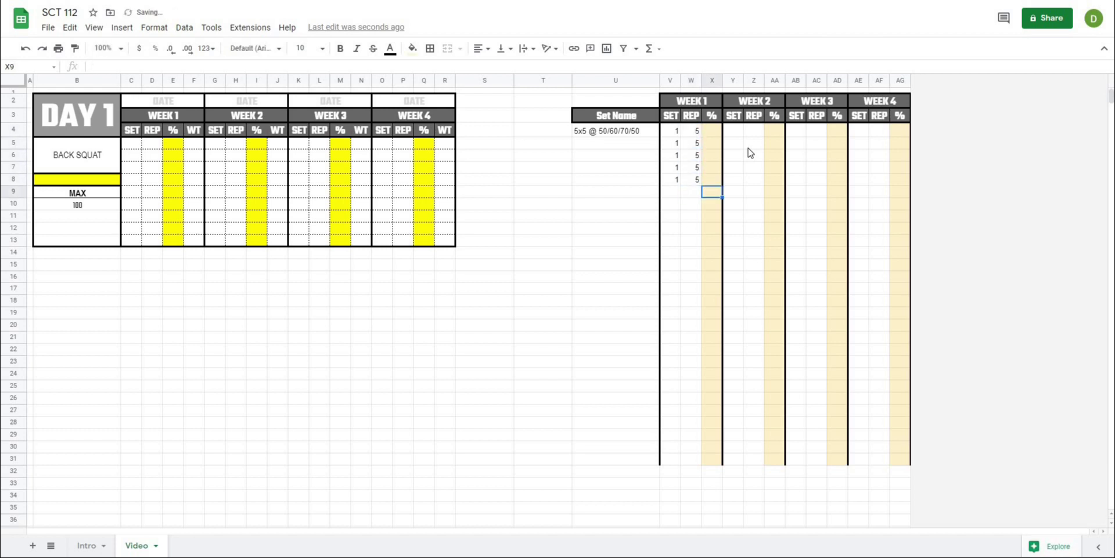
key(Up)
key(Up)
key(Up)
key(Up)
key(Up)
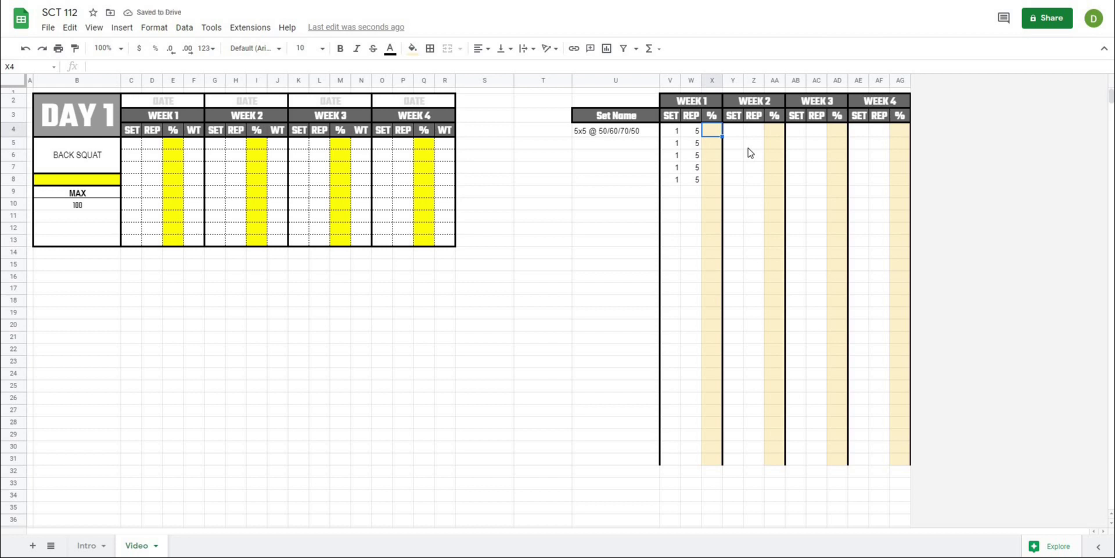
text(50)
key(Return)
text(50)
key(Return)
text(50)
key(Return)
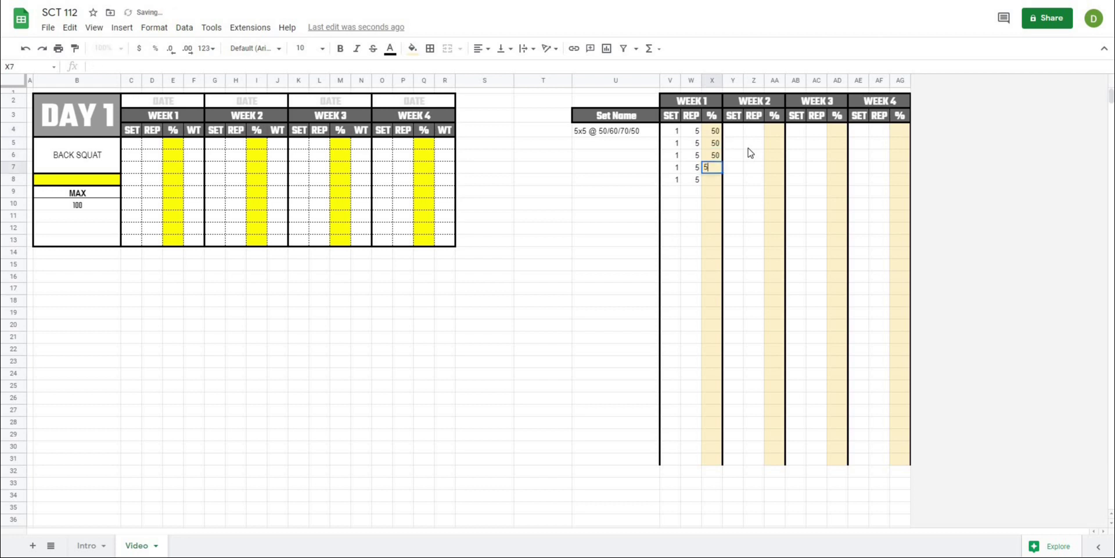
text(50)
key(Return)
text(50)
key(Return)
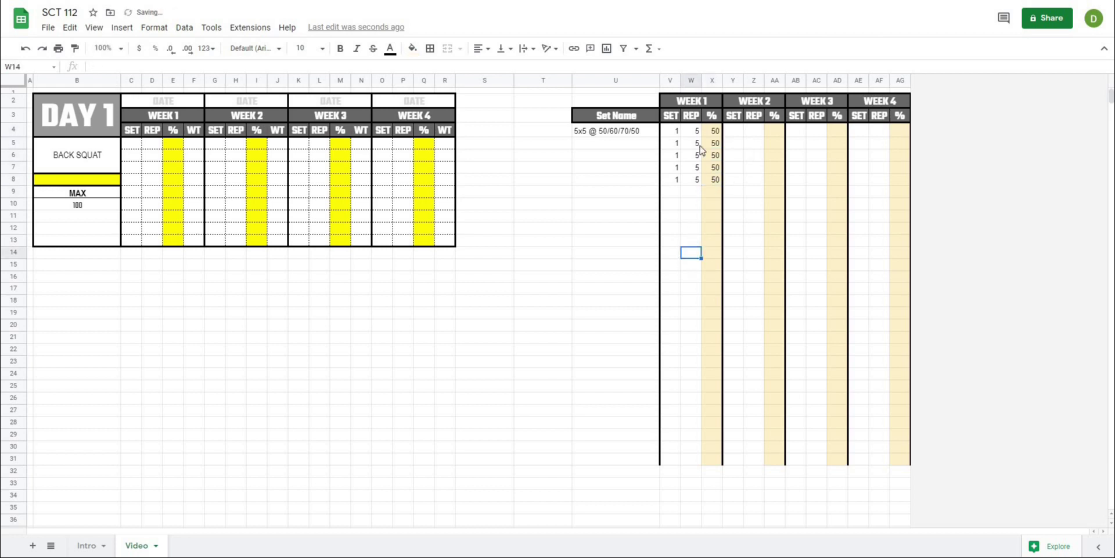
click(714, 132)
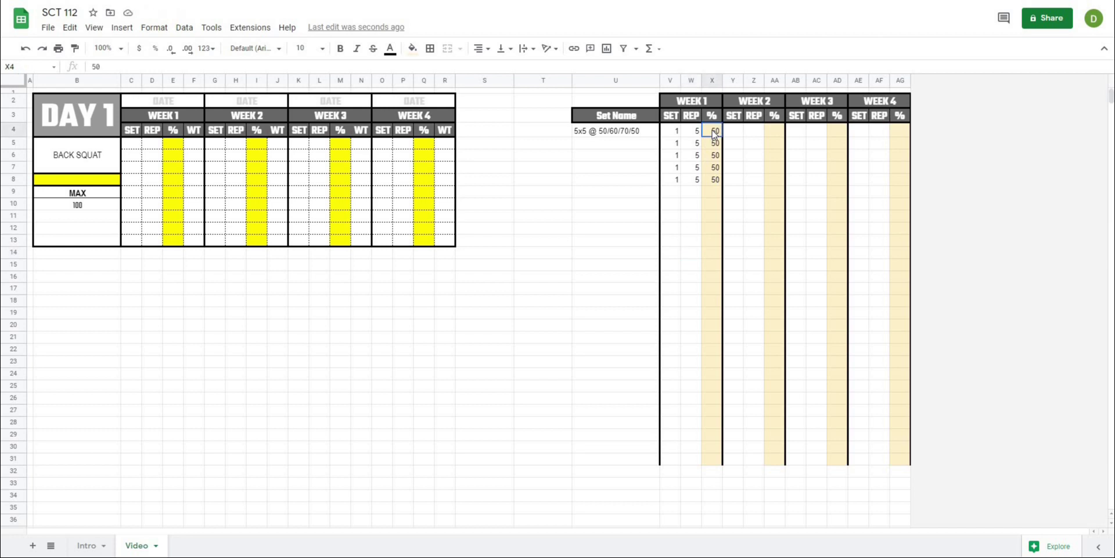
Step: Apply percent format to the Week 1 % column range X4:X31
click(682, 256)
click(718, 133)
drag(717, 132, 710, 465)
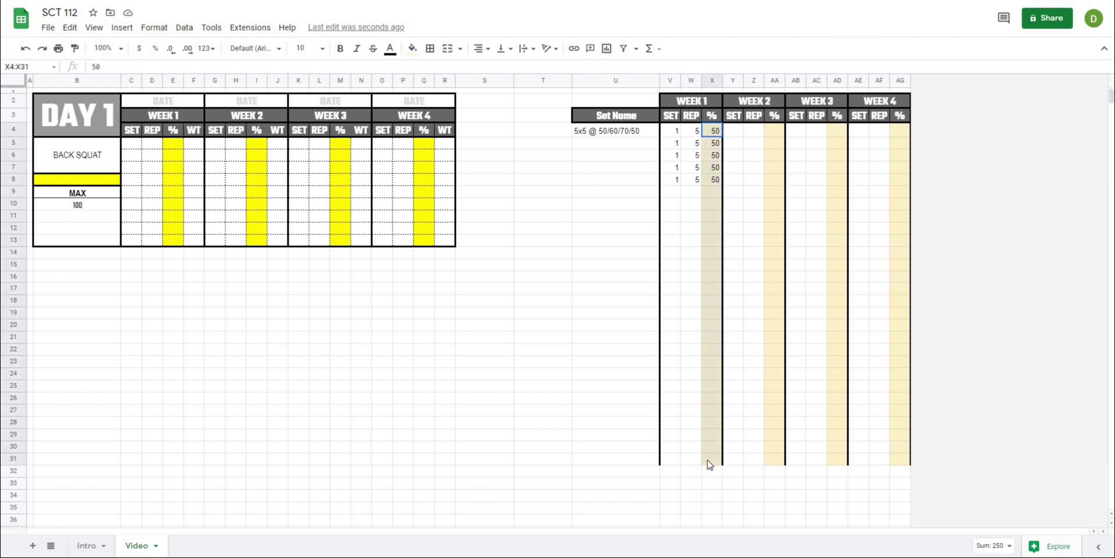
click(156, 51)
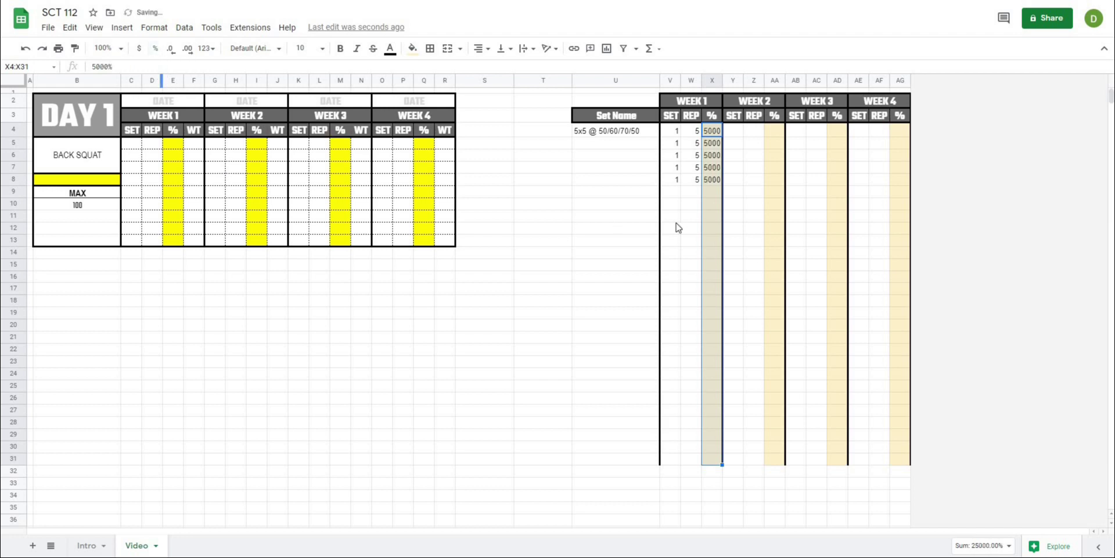
click(691, 215)
click(720, 180)
Step: Re-enter 50 in X4:X8 so the cells read 50%
click(710, 133)
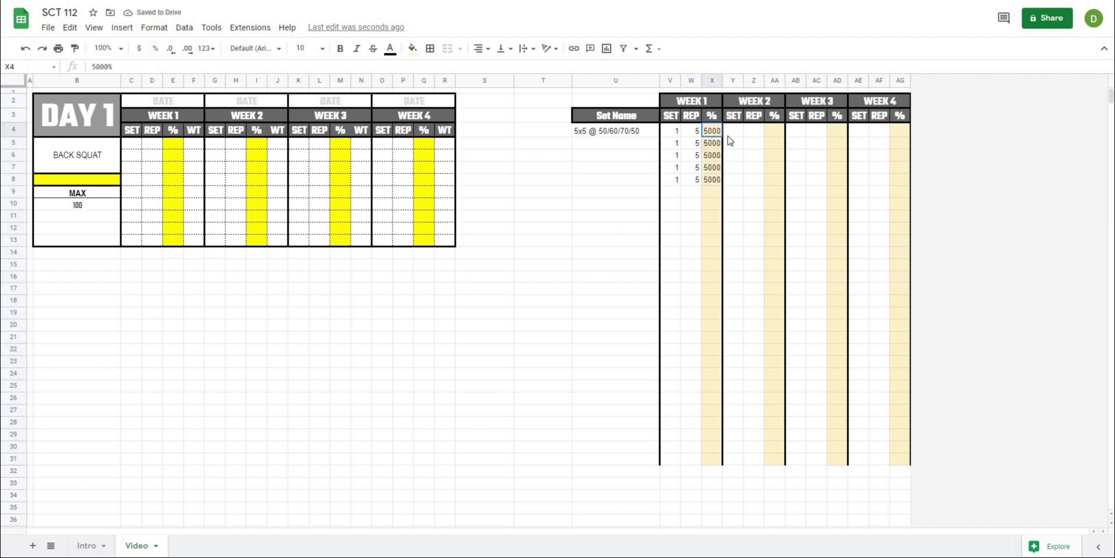
text(50)
key(Return)
text(50)
key(Return)
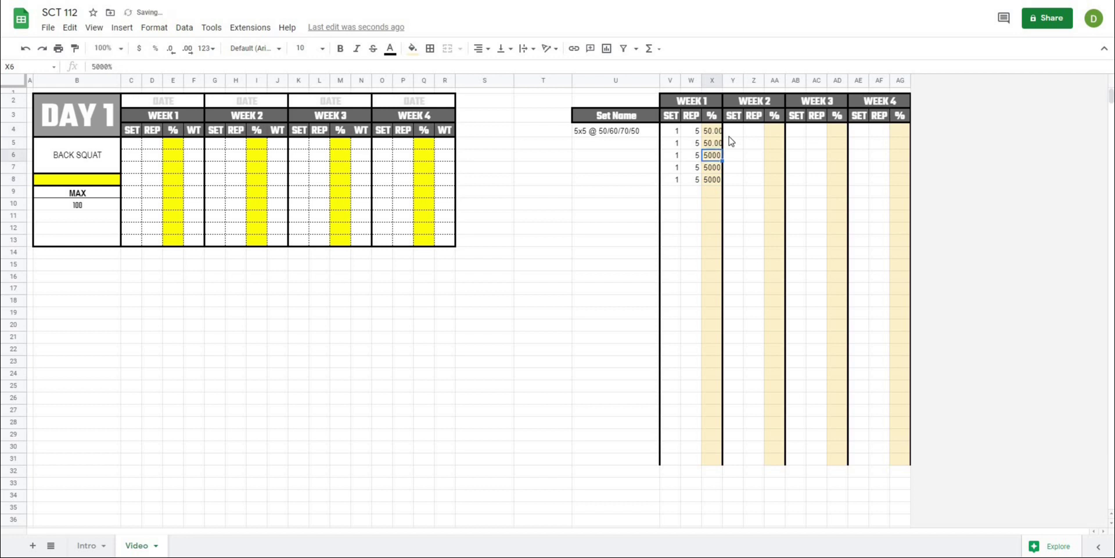
text(50)
key(Return)
text(50)
key(Return)
text(50)
key(Return)
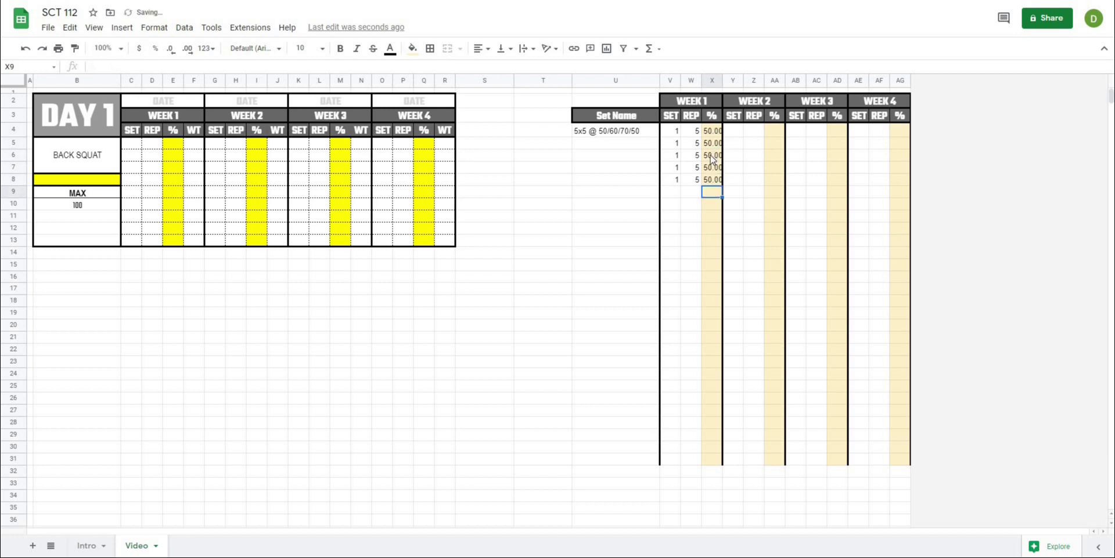
Step: Decrease decimal places twice so the Week 1 percentages show as whole 50%
click(718, 133)
drag(717, 136, 712, 265)
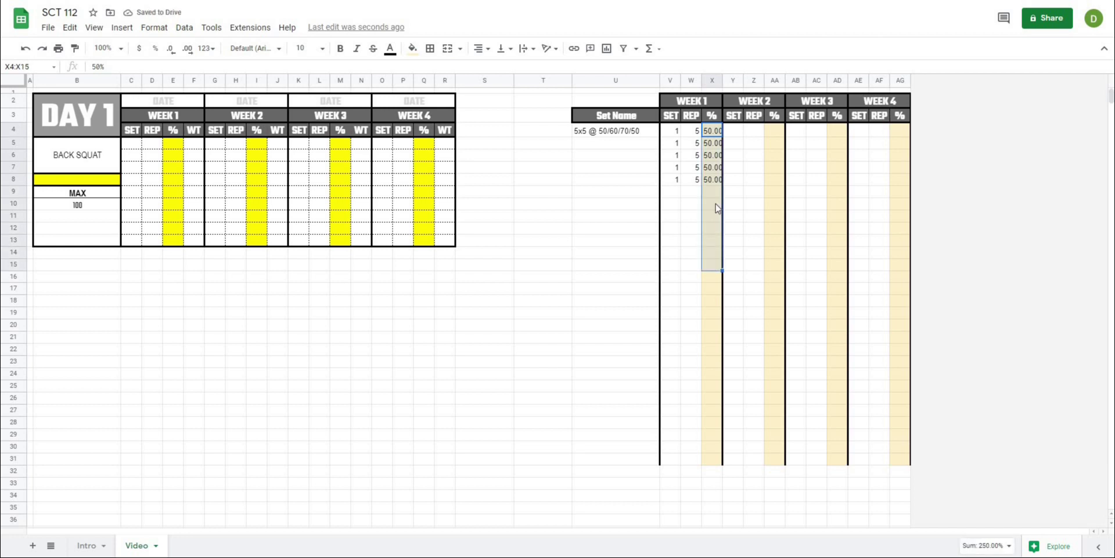
drag(717, 133, 718, 462)
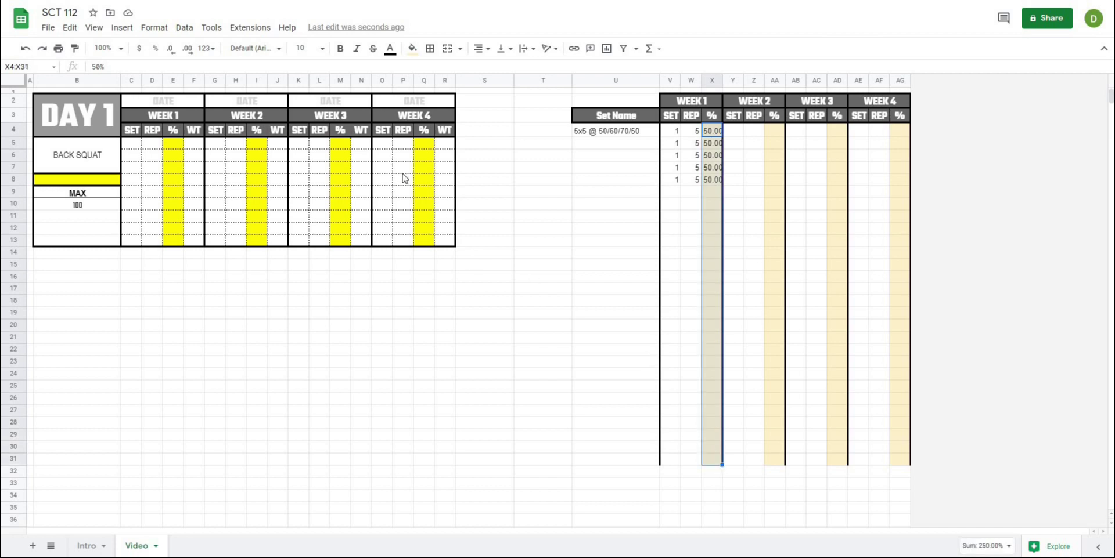
click(170, 51)
click(170, 51)
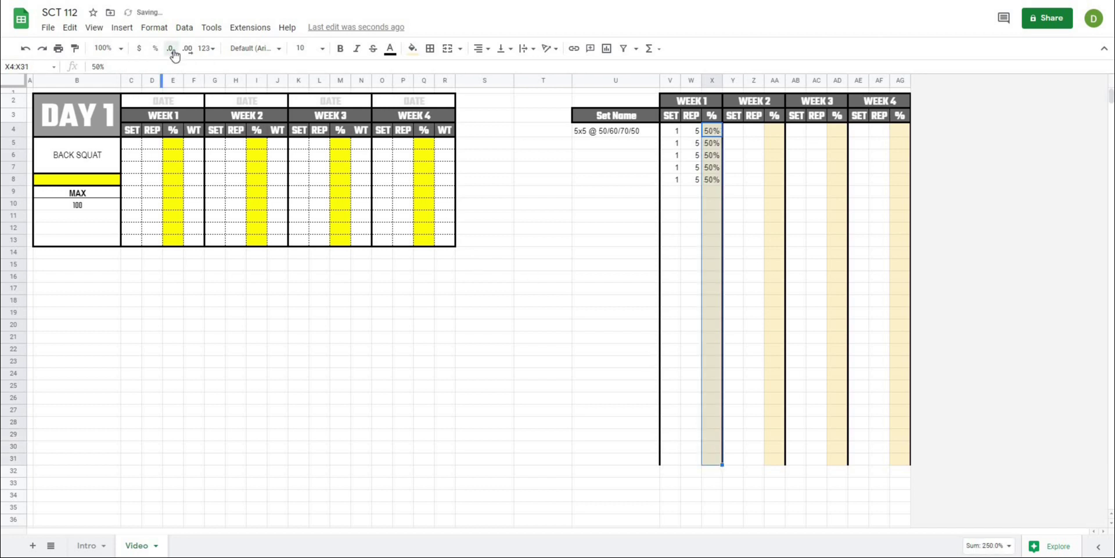
click(434, 304)
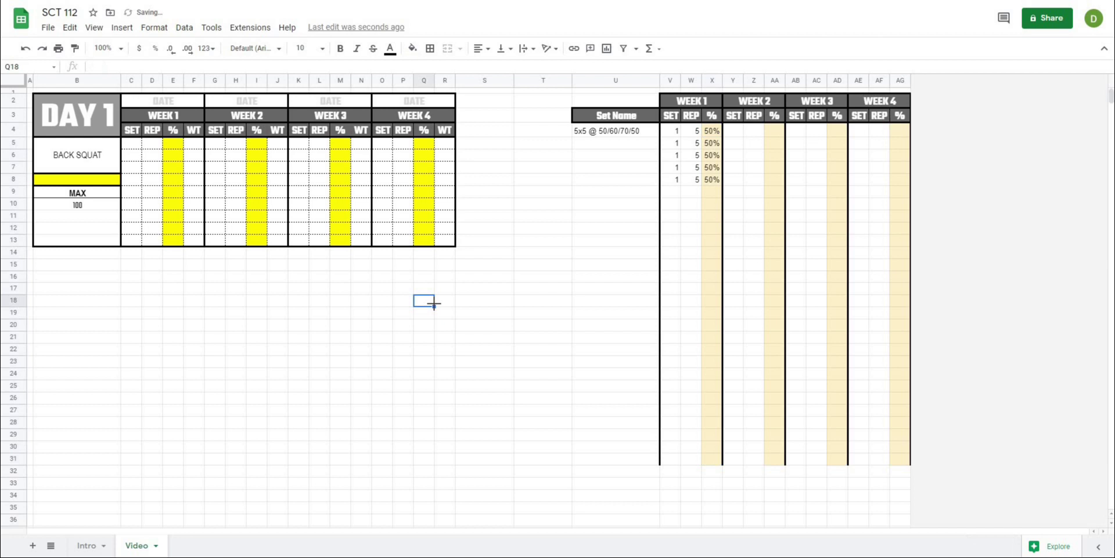
click(630, 266)
Step: Copy the Week 1 % values into the Week 2, 3 and 4 % columns
drag(715, 134, 715, 469)
key(ctrl+c)
click(780, 134)
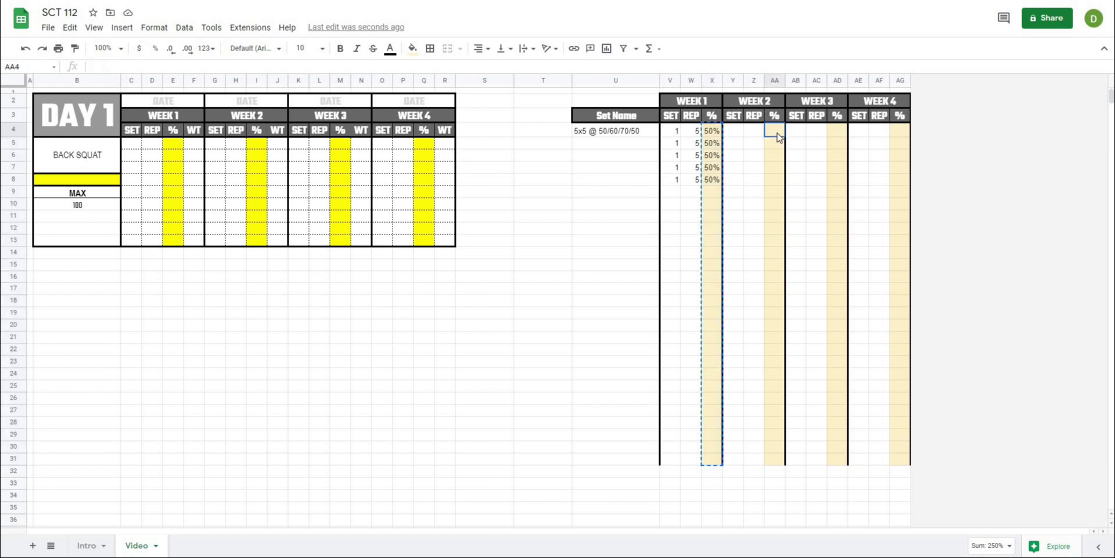
key(ctrl+v)
click(841, 134)
key(ctrl+v)
click(898, 133)
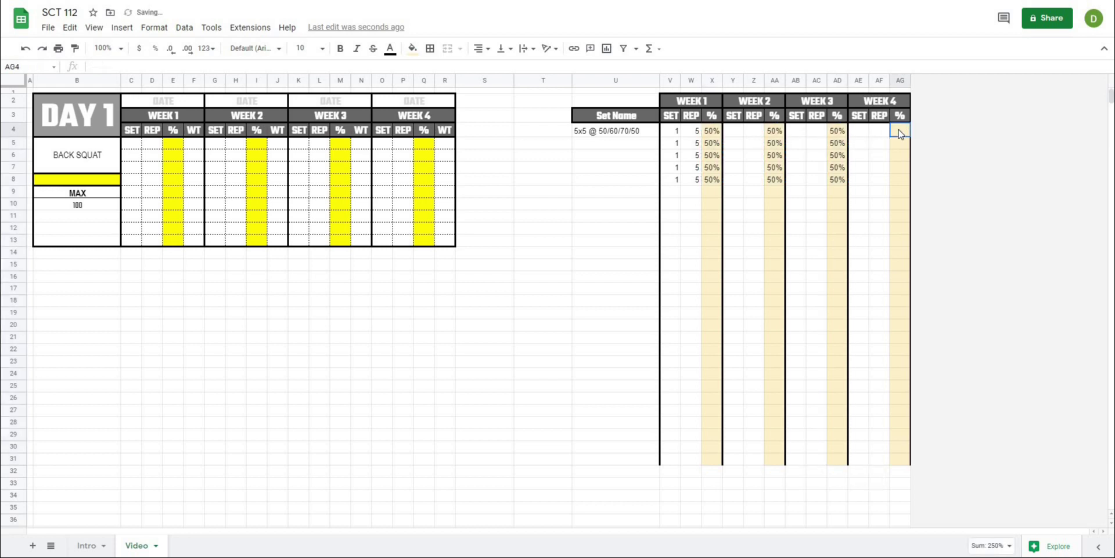
key(ctrl+v)
click(859, 289)
drag(770, 135, 749, 194)
Step: Copy Week 1's SET and REP values (1 set × 5 reps) into Weeks 2, 3 and 4
click(749, 194)
click(735, 136)
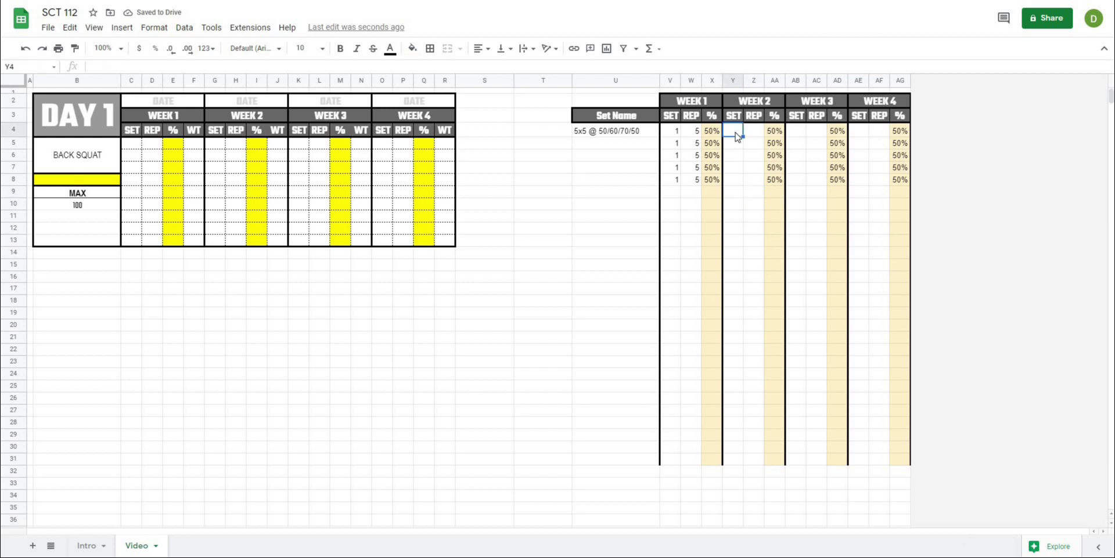
drag(673, 132, 690, 181)
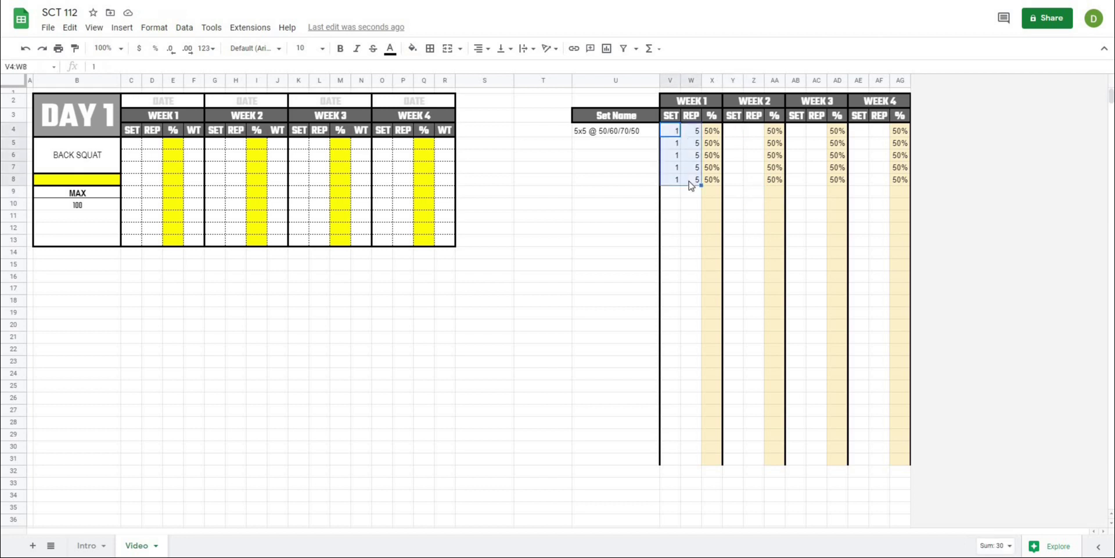
click(740, 134)
key(ctrl+v)
click(792, 133)
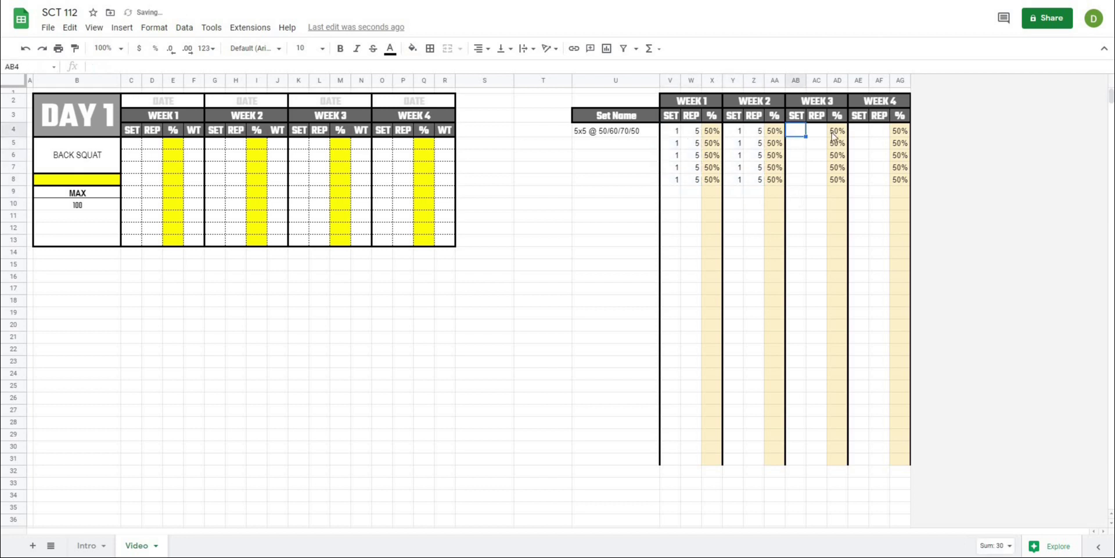
key(ctrl+v)
click(861, 138)
key(ctrl+v)
Step: Enter 60 down Week 2's % column AA4:AA8
click(774, 132)
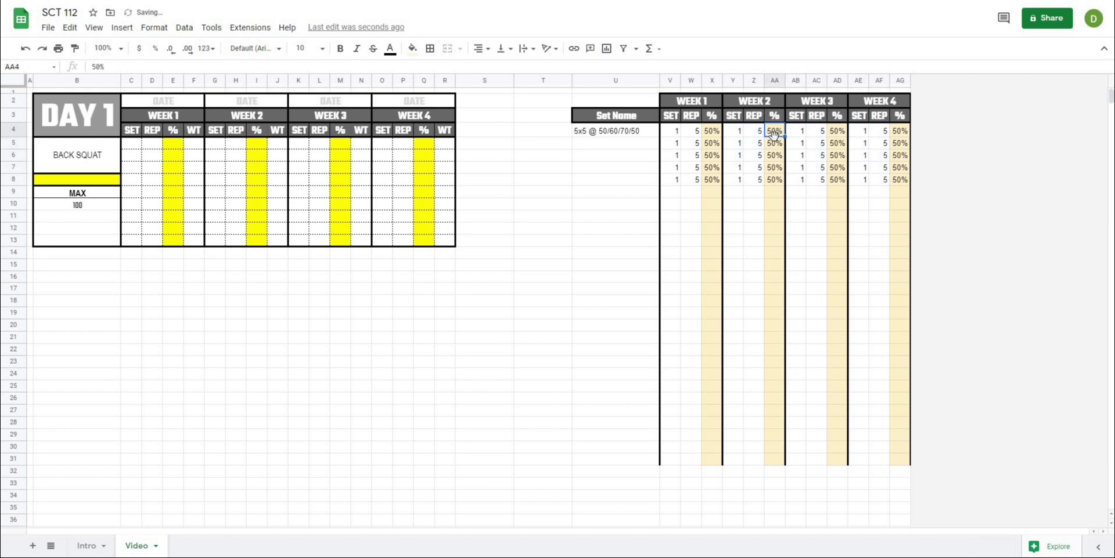
text(60)
key(Return)
text(60)
key(Return)
text(60)
key(Return)
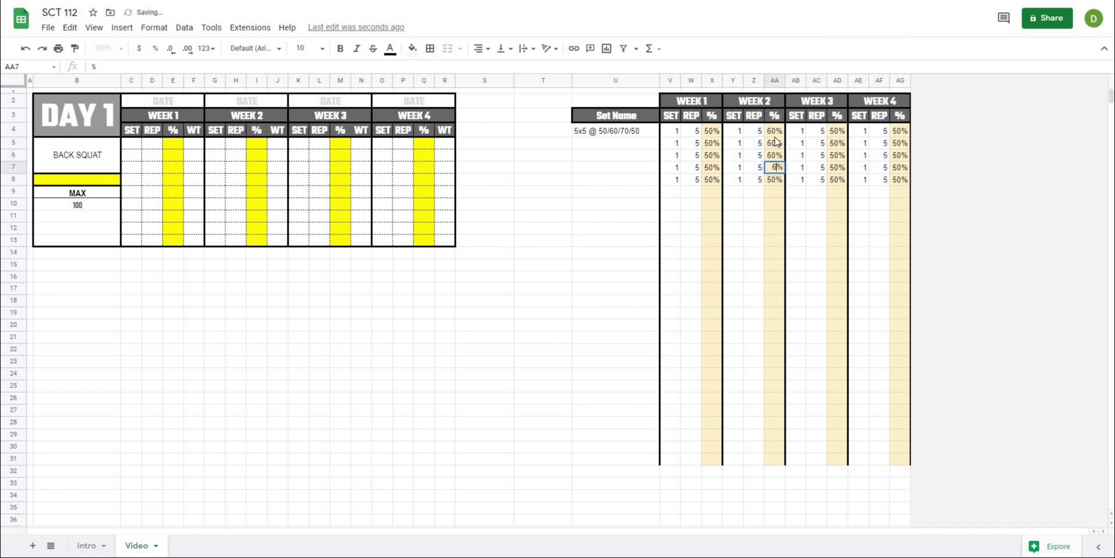
text(60 60)
key(Return)
key(Right)
key(Right)
key(Right)
Step: Enter 70 down Week 3's % column AD4:AD8, correcting the AD7 entry
key(Up)
key(Up)
key(Up)
key(Up)
key(Up)
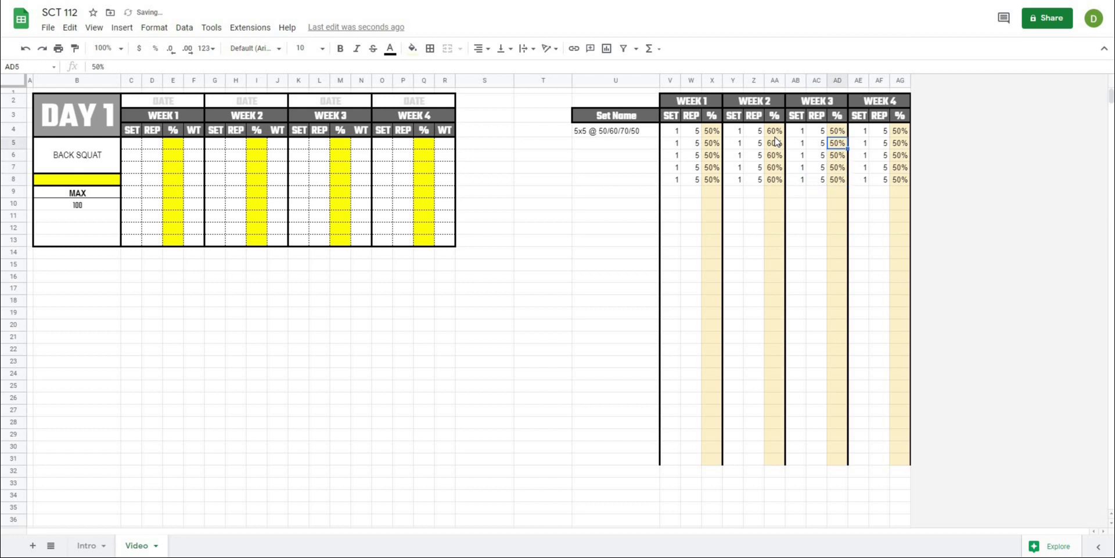
text(70)
key(Return)
text(70)
key(Return)
text(70)
key(Return)
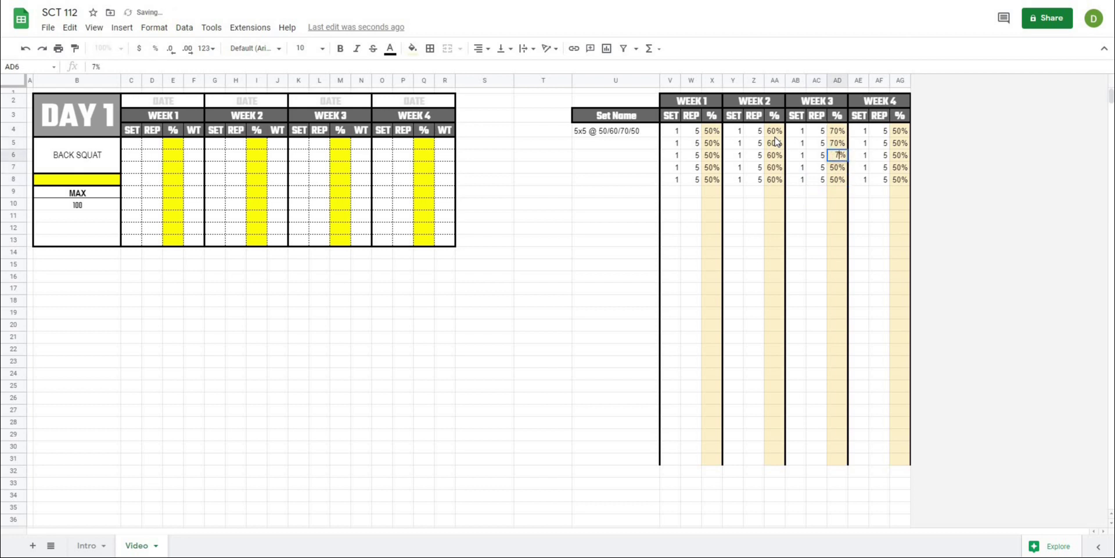
text(7)
key(Return)
key(Up)
text(70)
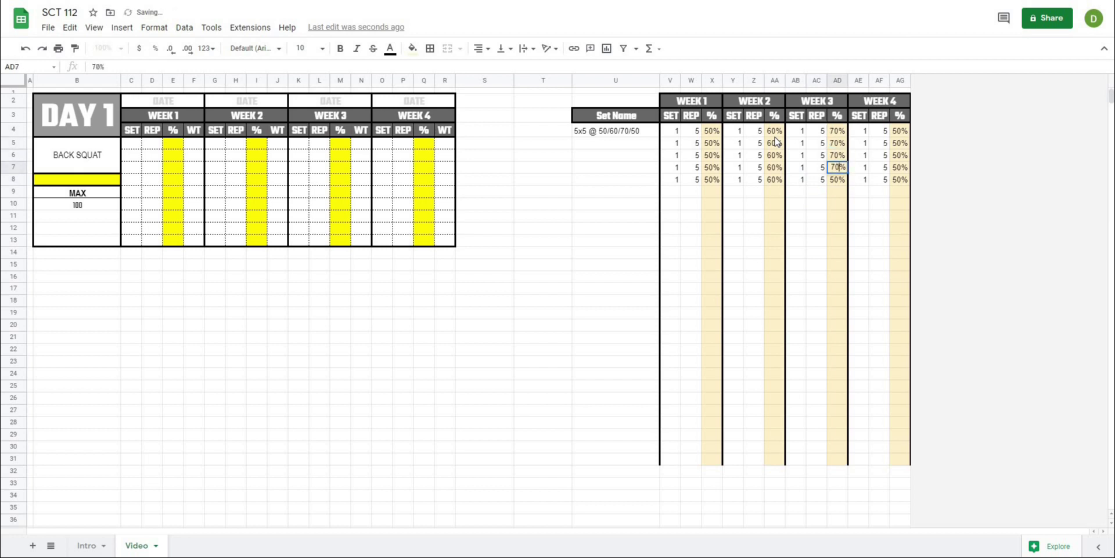
key(Return)
text(70)
key(Return)
Step: Set Week 4's last percentage cell AG8 to 50
key(Right)
key(Right)
key(Right)
key(Up)
key(Up)
key(Up)
key(Up)
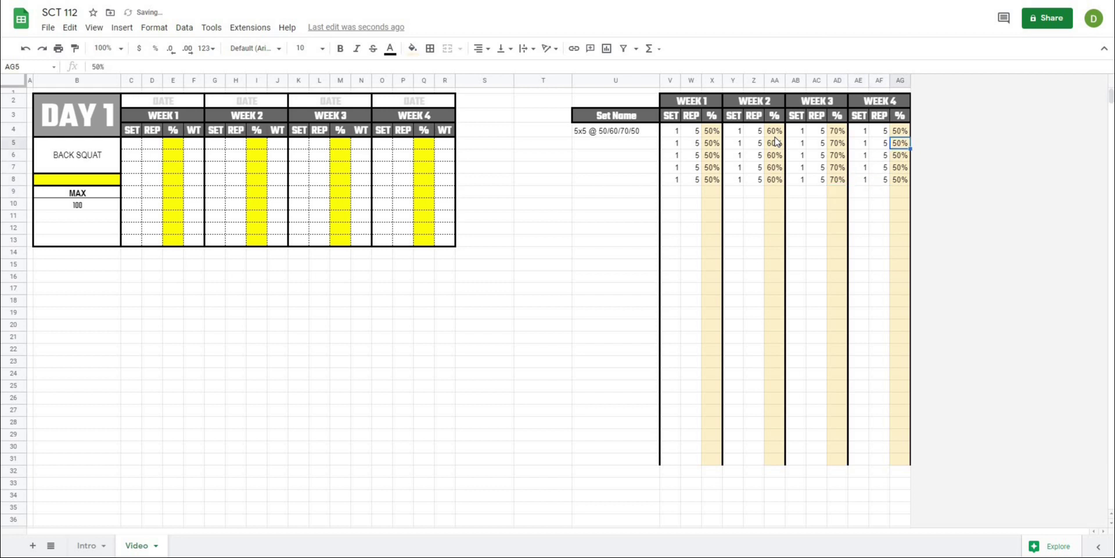
key(Up)
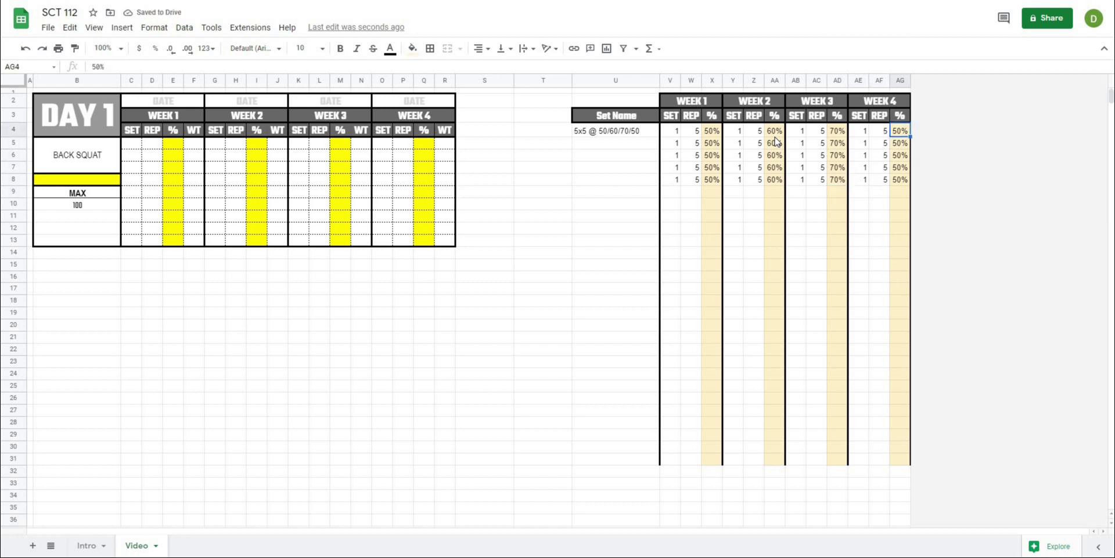
key(Down)
key(Down)
key(Down)
key(Down)
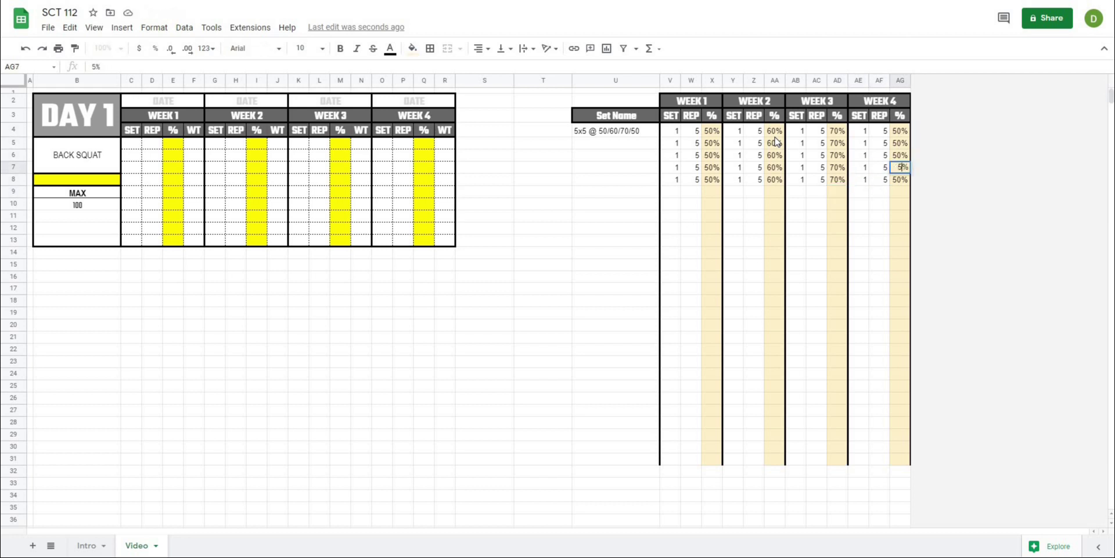
text(50)
key(Return)
click(573, 260)
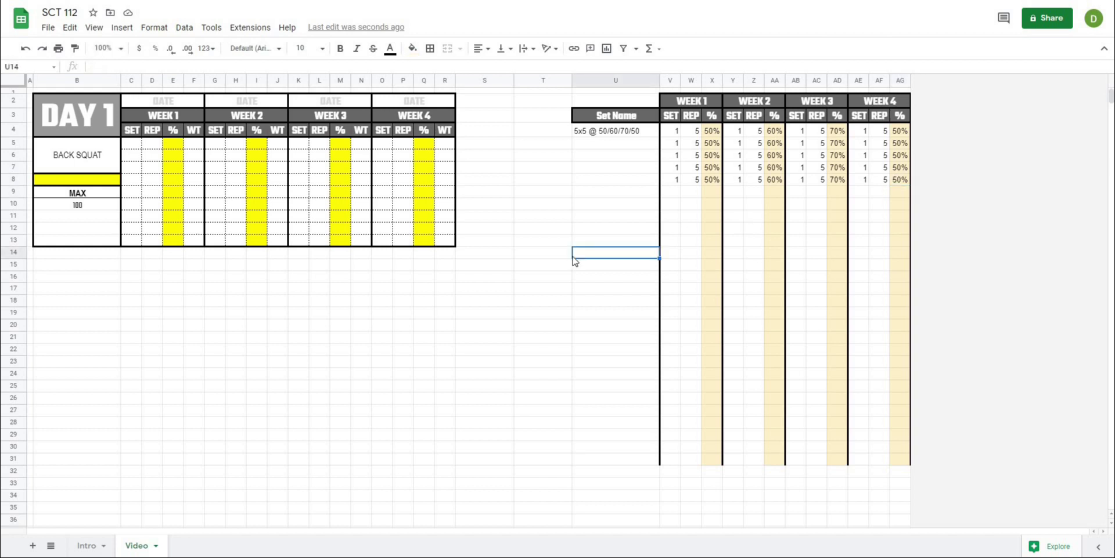
Step: Review the 5x5 @ 50/60/70/50 set by selecting its name and its row across all four weeks
click(553, 207)
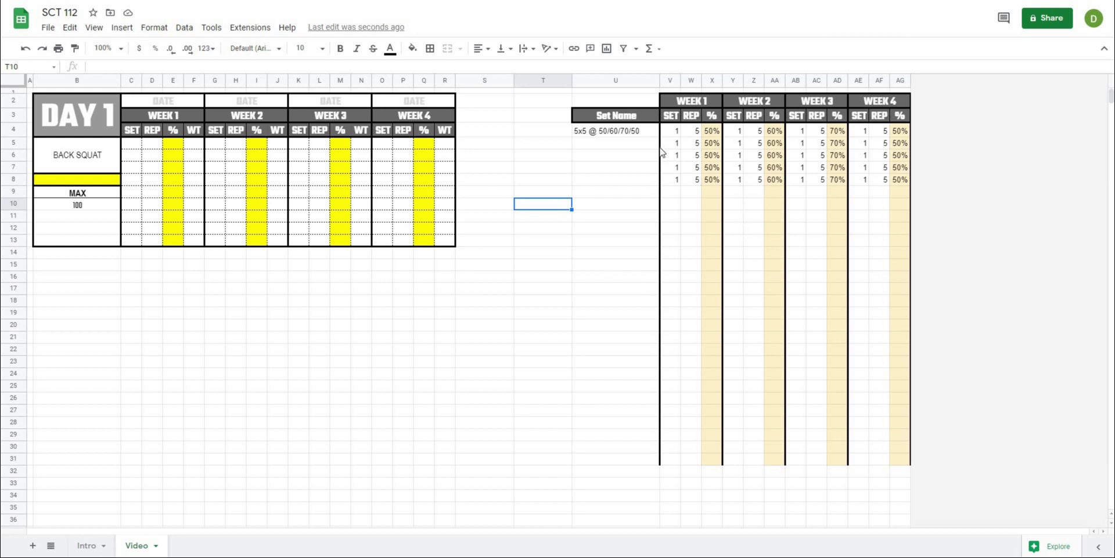
click(218, 317)
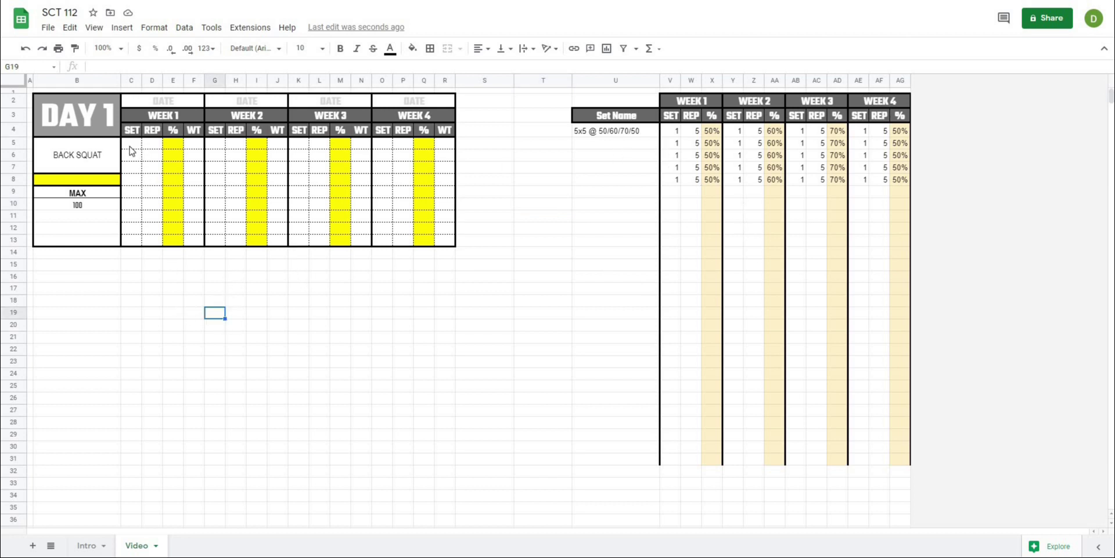
click(584, 231)
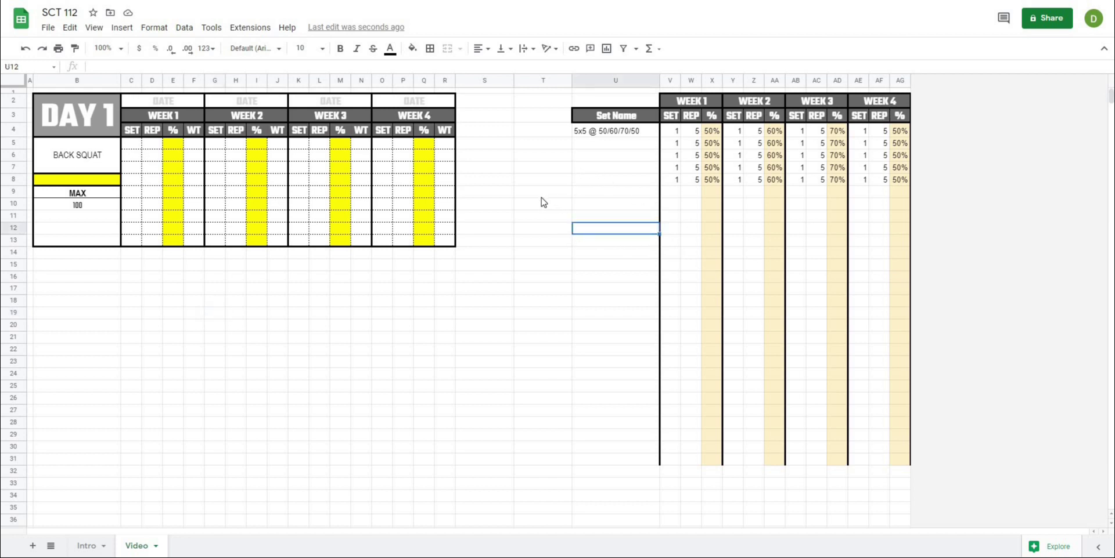
key(Up)
key(Up)
key(Up)
key(Up)
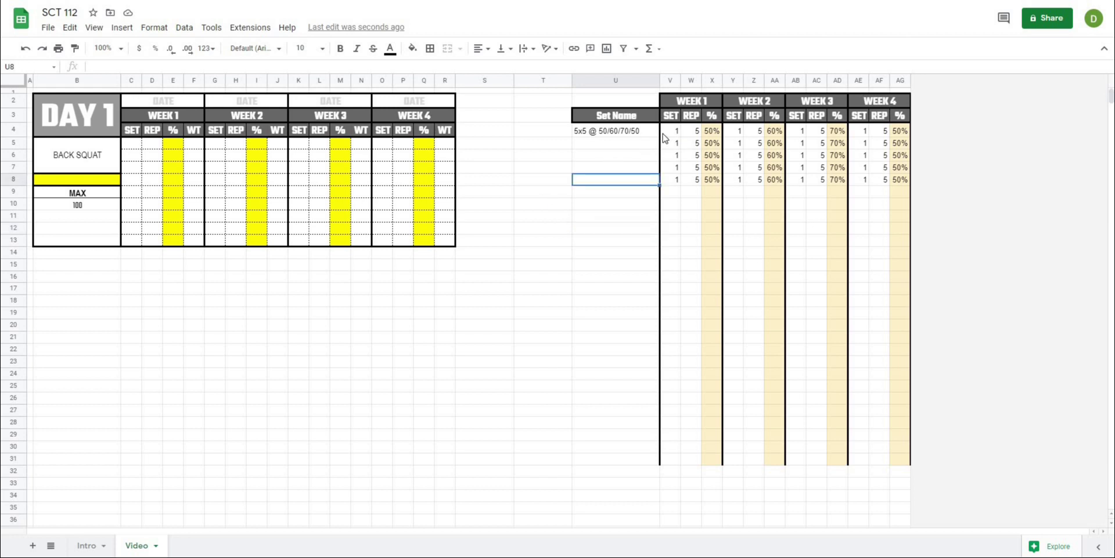
click(625, 135)
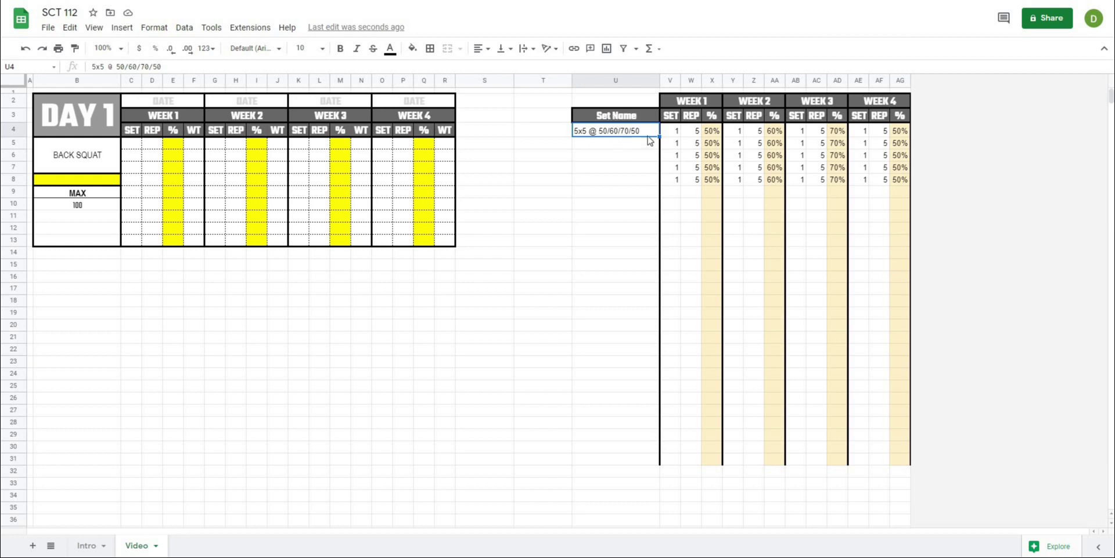
drag(673, 136, 897, 135)
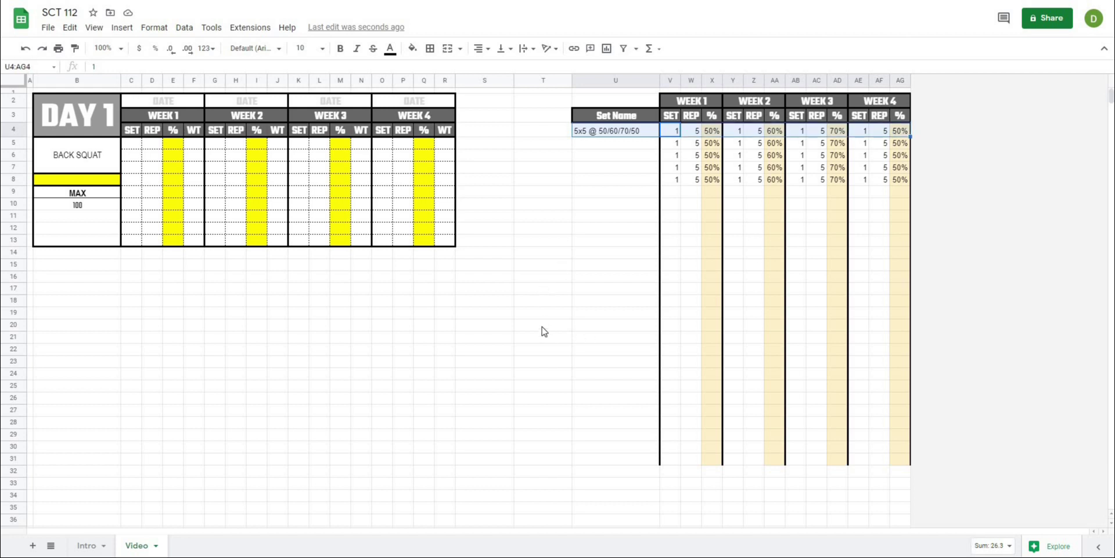
click(592, 229)
Step: Copy the set name from U4 and select the empty cell U5 below it
click(593, 145)
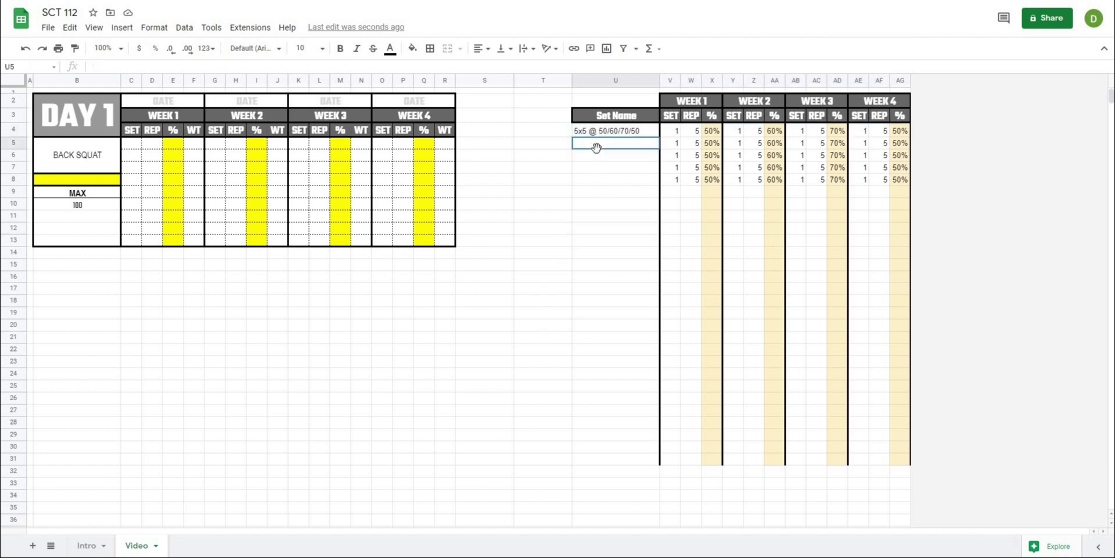
click(605, 133)
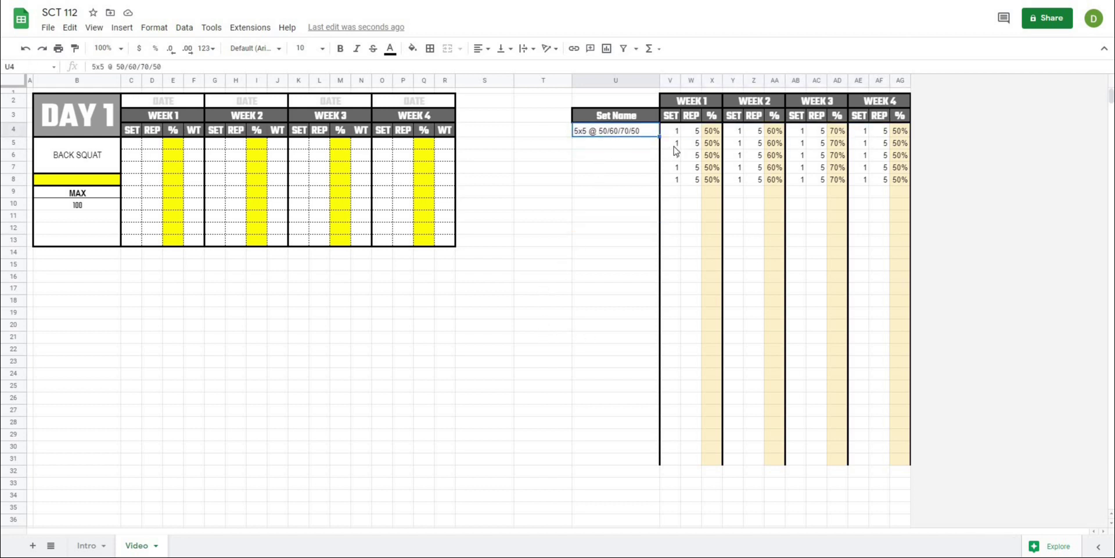
click(632, 179)
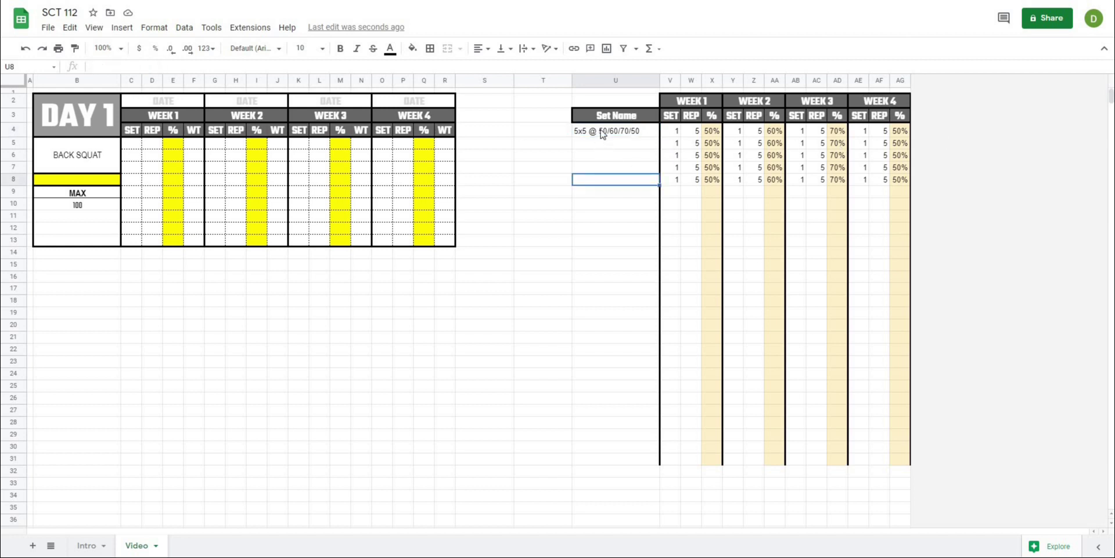
click(603, 135)
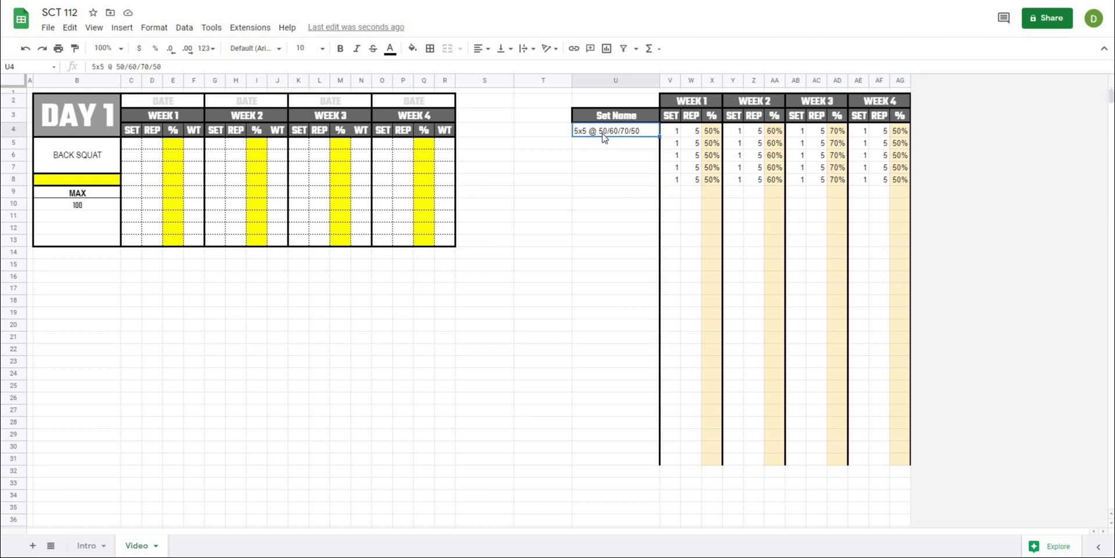
key(ctrl+c)
click(598, 150)
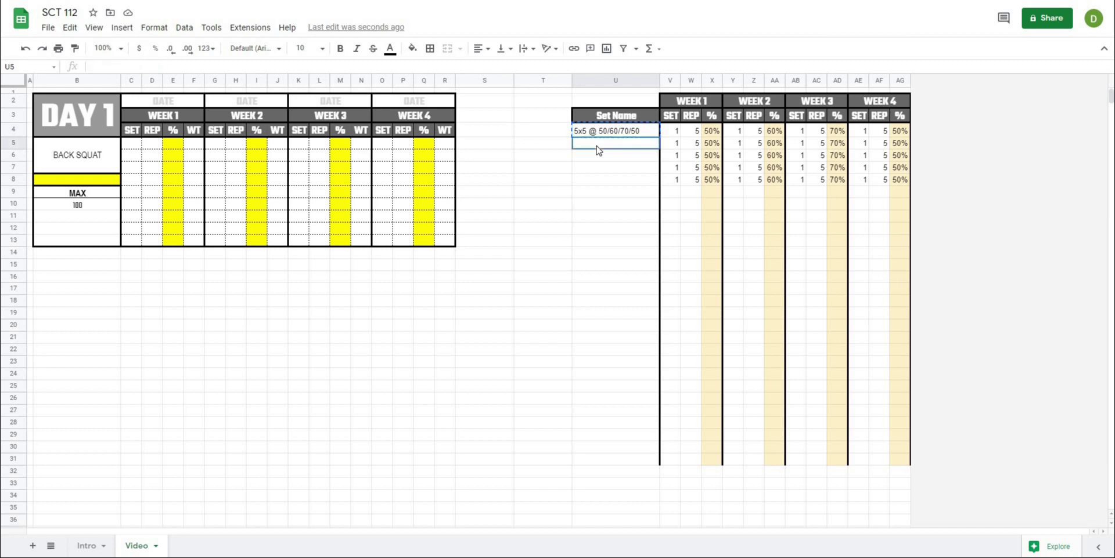
drag(597, 169, 596, 182)
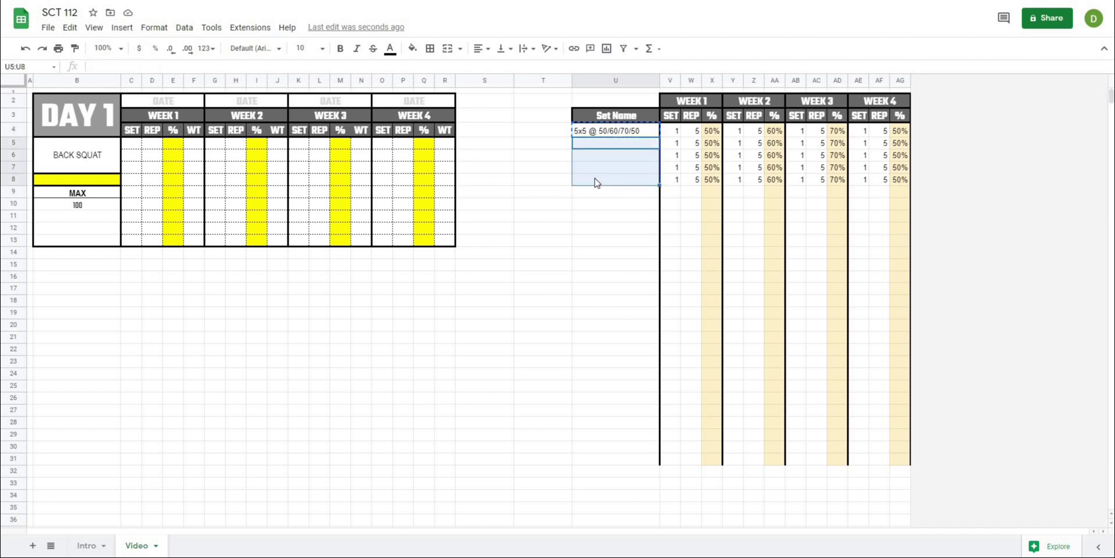
key(ctrl+v)
click(584, 230)
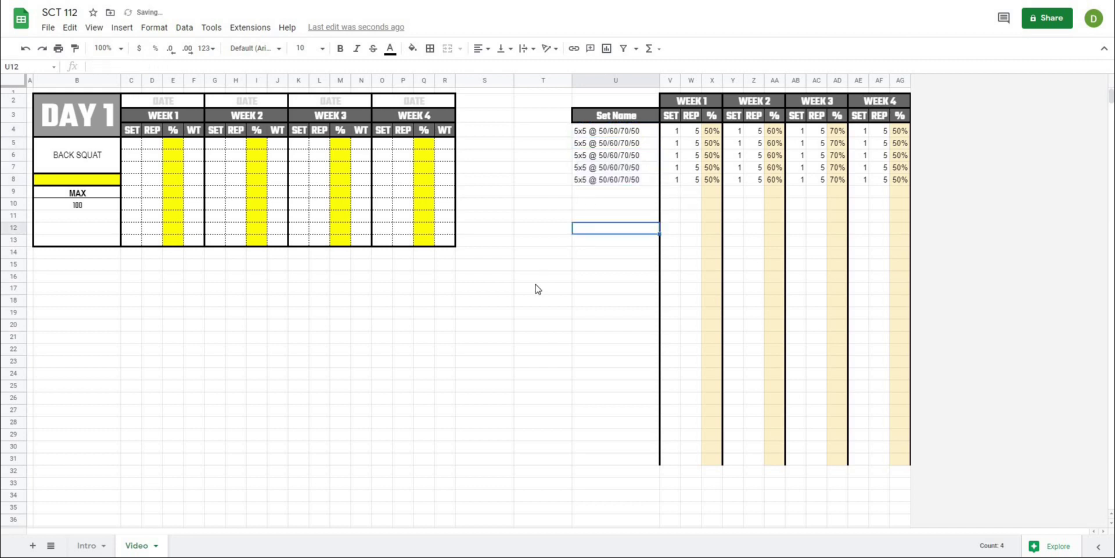
click(528, 294)
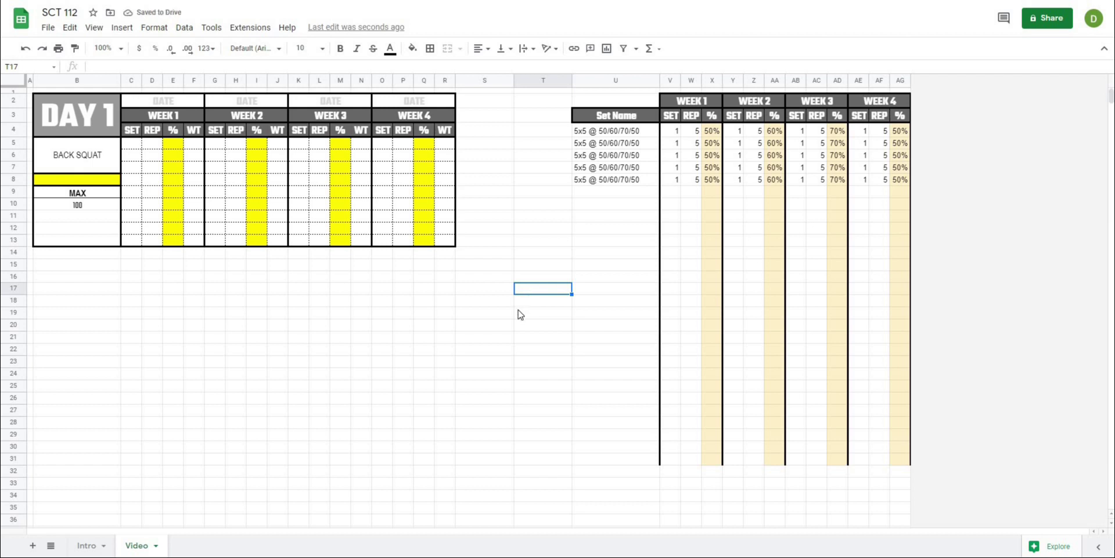
click(488, 318)
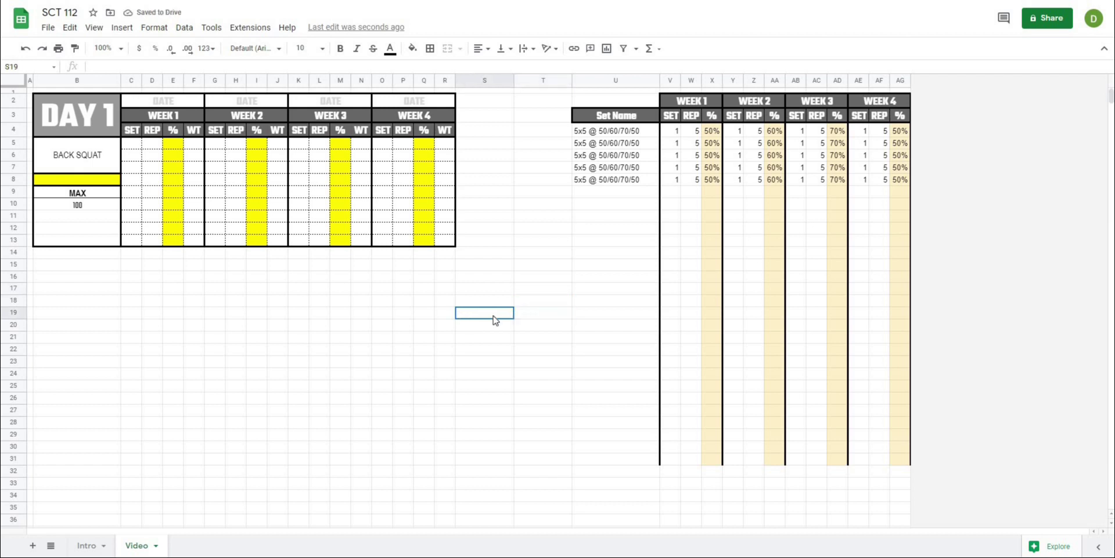
click(605, 134)
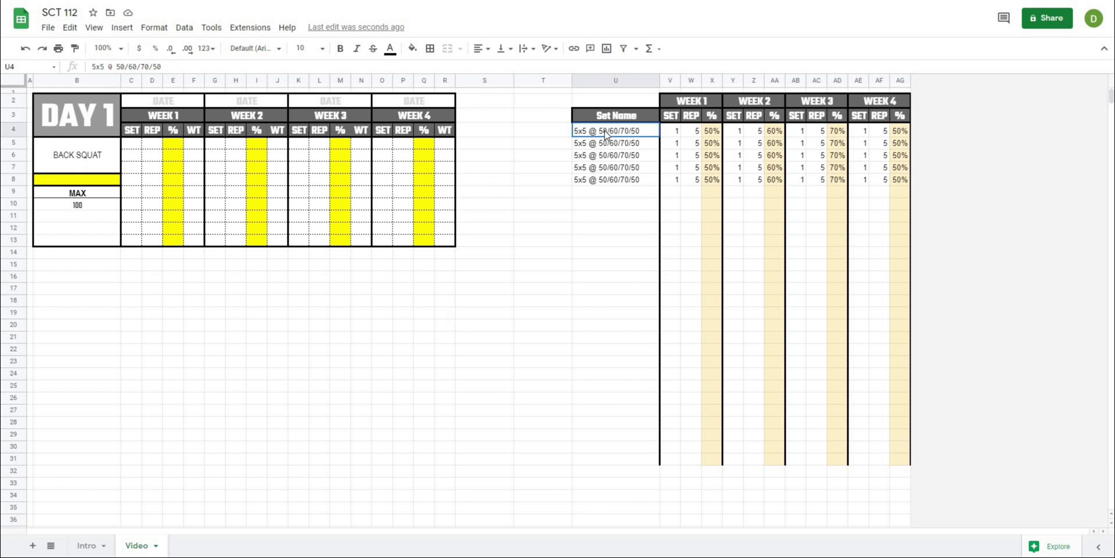
click(535, 262)
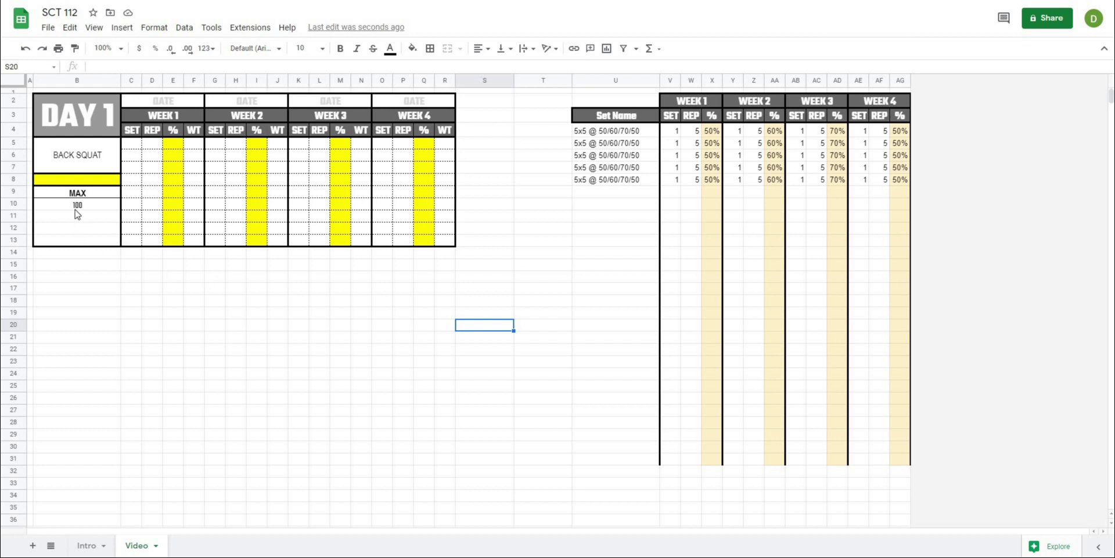
click(72, 183)
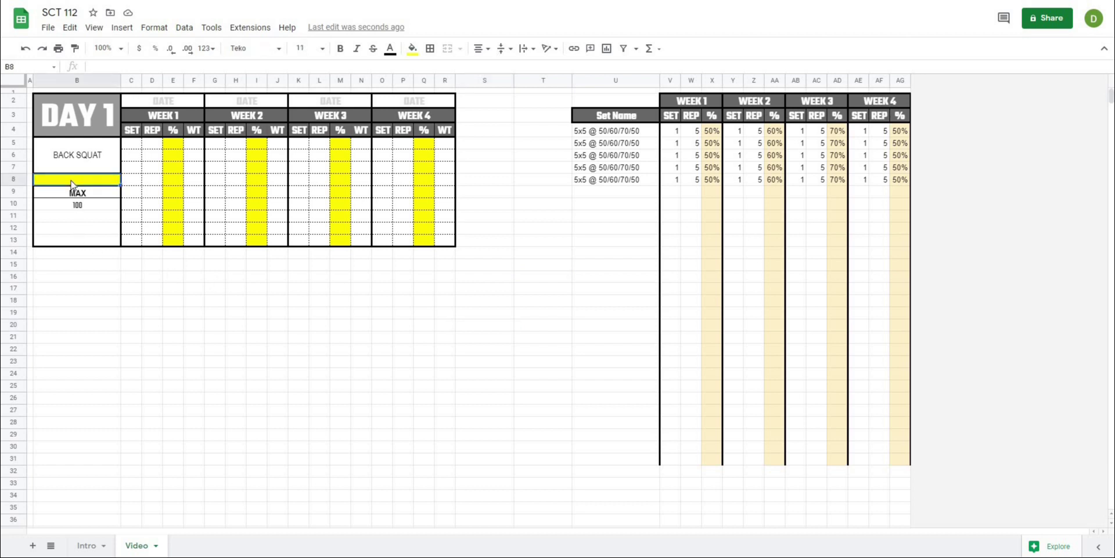
click(81, 278)
click(65, 169)
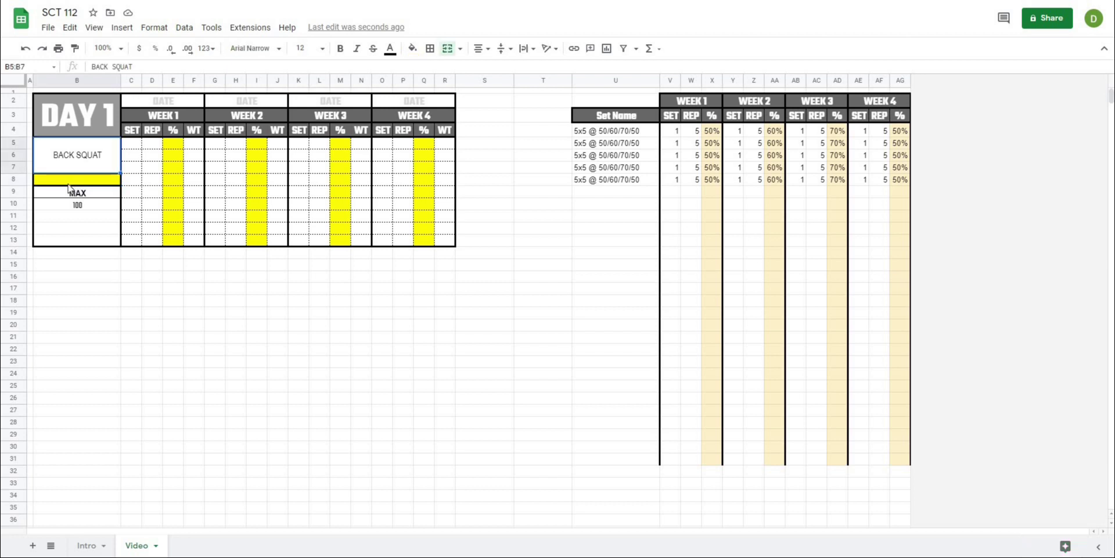
click(69, 182)
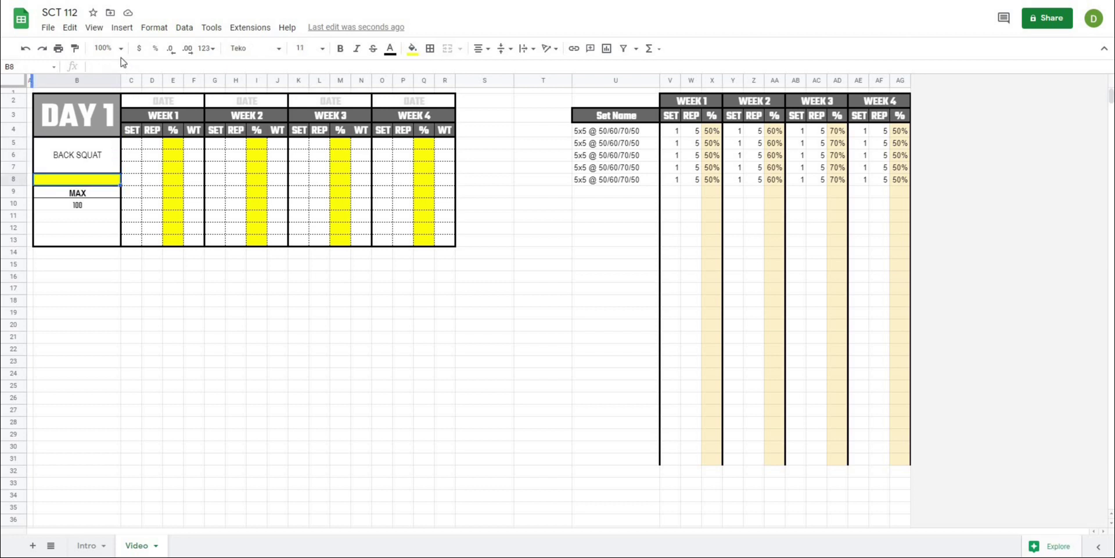
Step: Add a Data validation rule for B8 using the Set Name range U4:U9, edited to U4:U
click(184, 27)
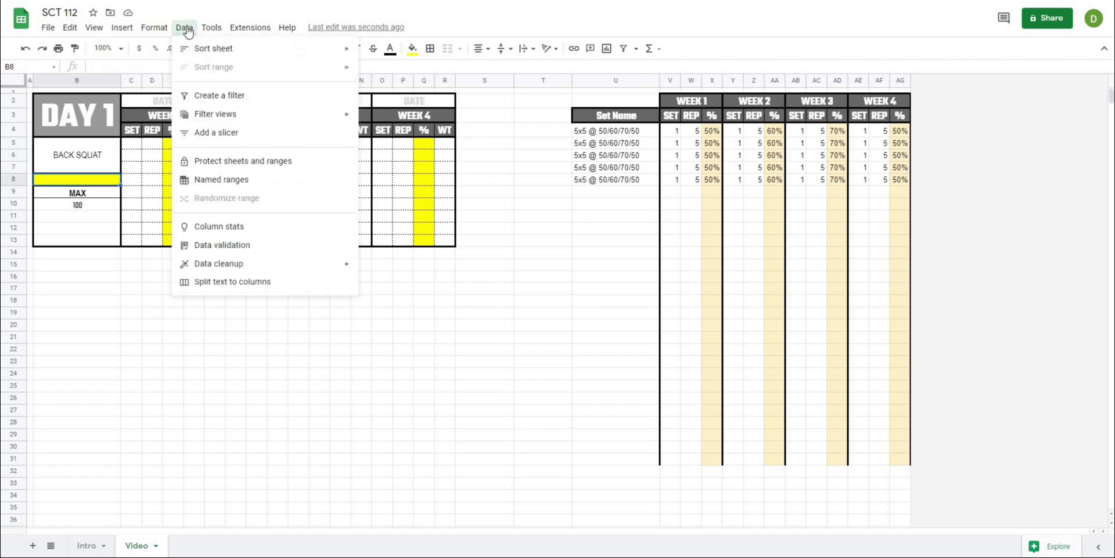
click(209, 246)
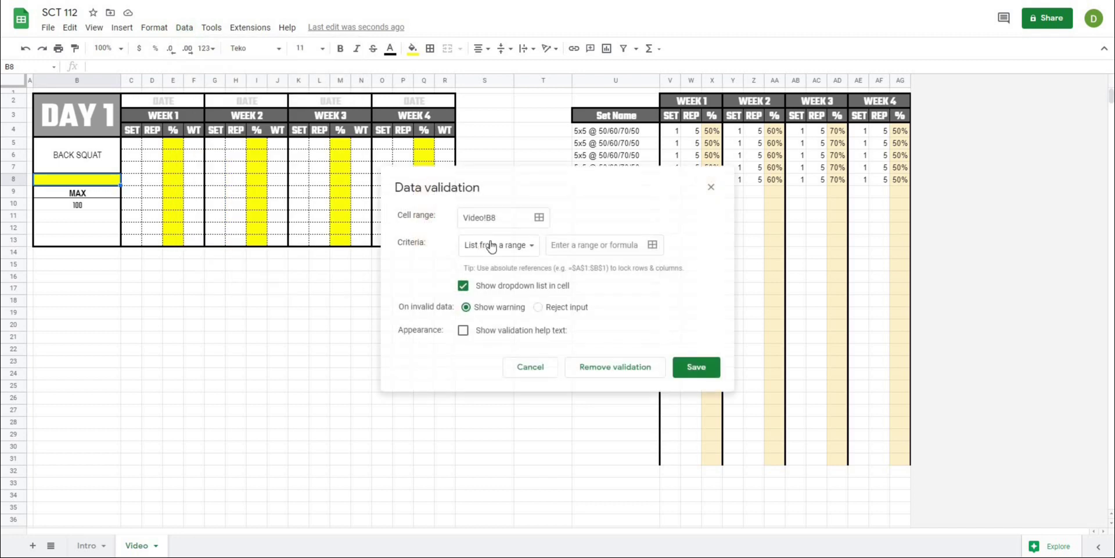
click(654, 247)
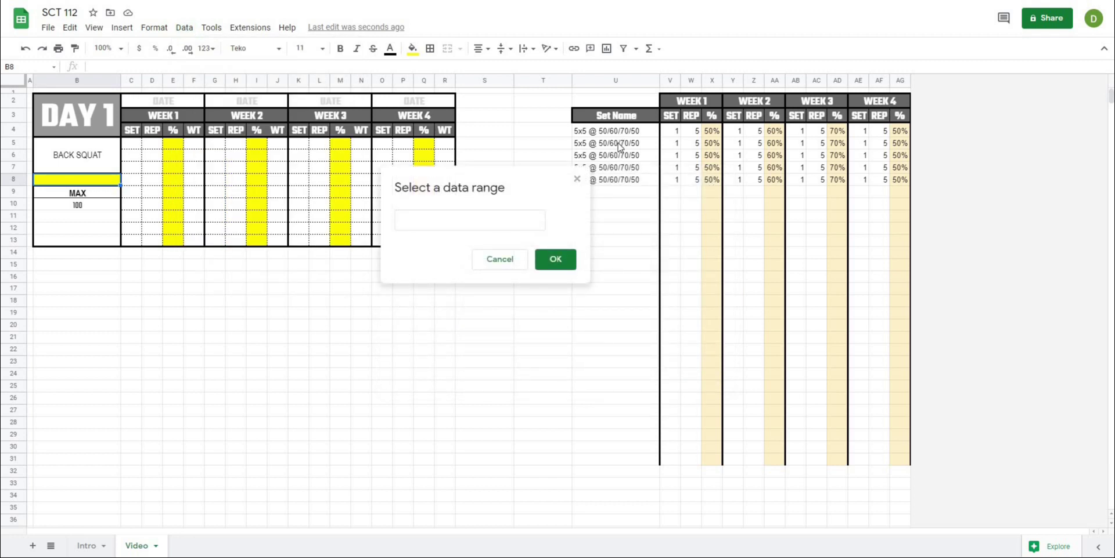
drag(615, 131, 581, 193)
click(490, 224)
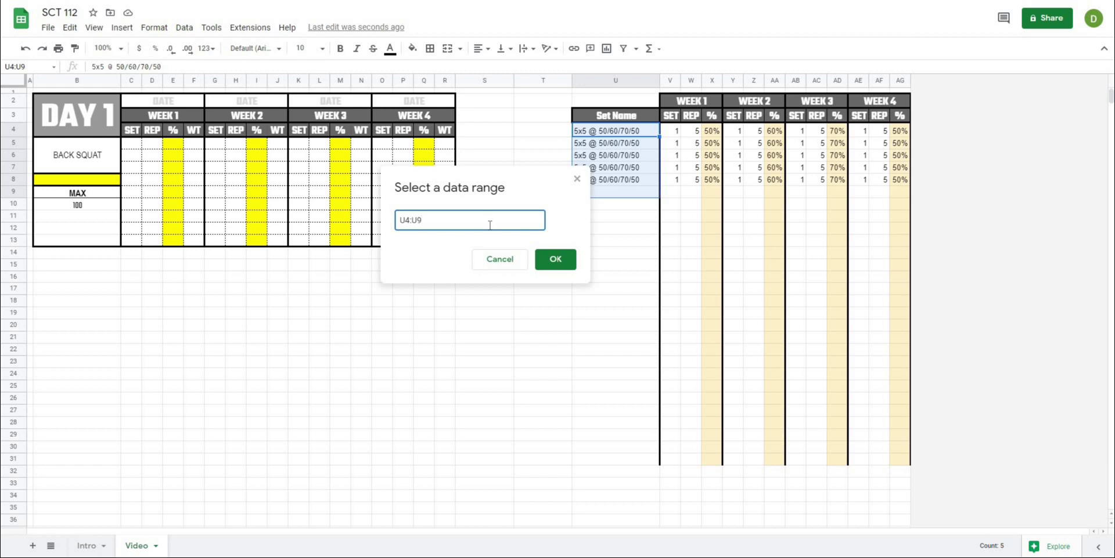
Step: Save the U4:U dropdown rule and choose 5x5 @ 50/60/70/50 in B8 under BACK SQUAT
click(560, 259)
click(697, 368)
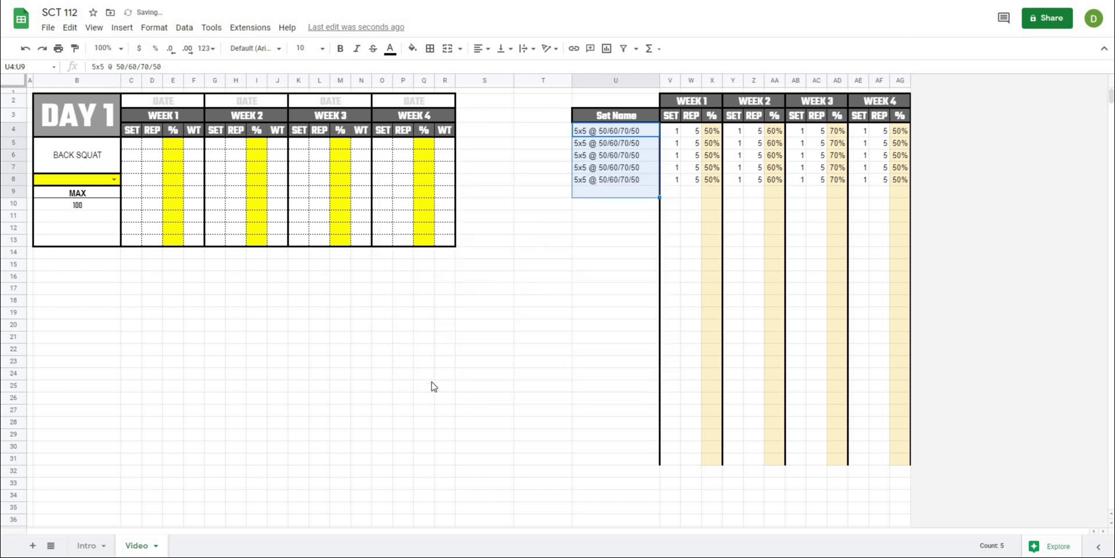
click(467, 398)
click(115, 180)
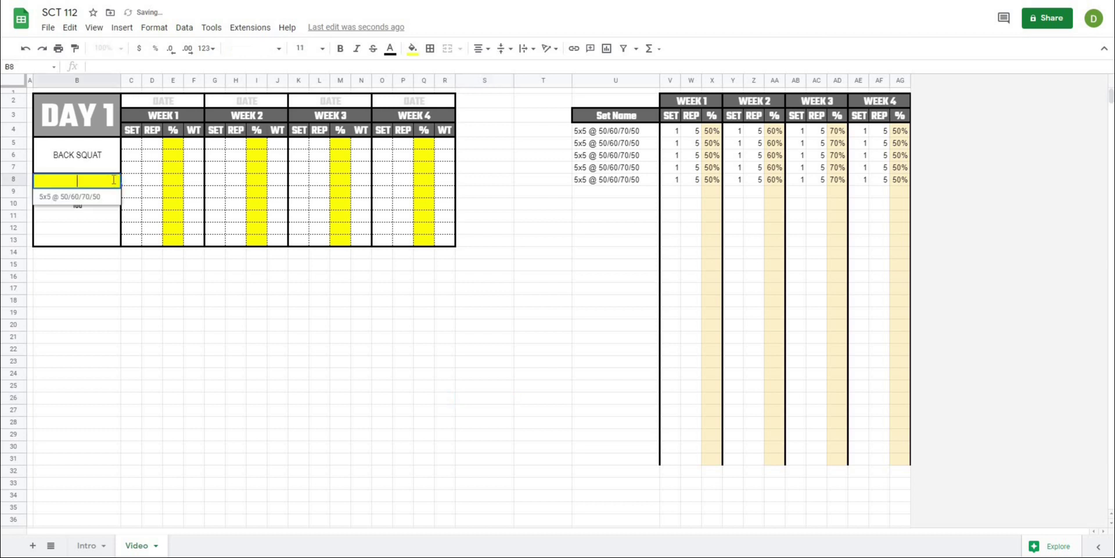
click(88, 197)
click(173, 363)
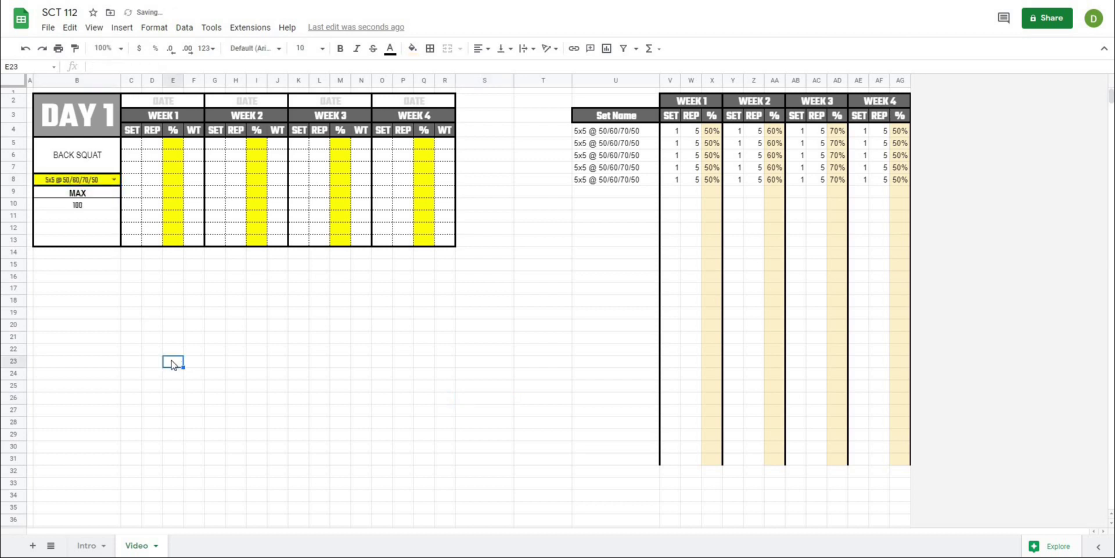
double_click(115, 181)
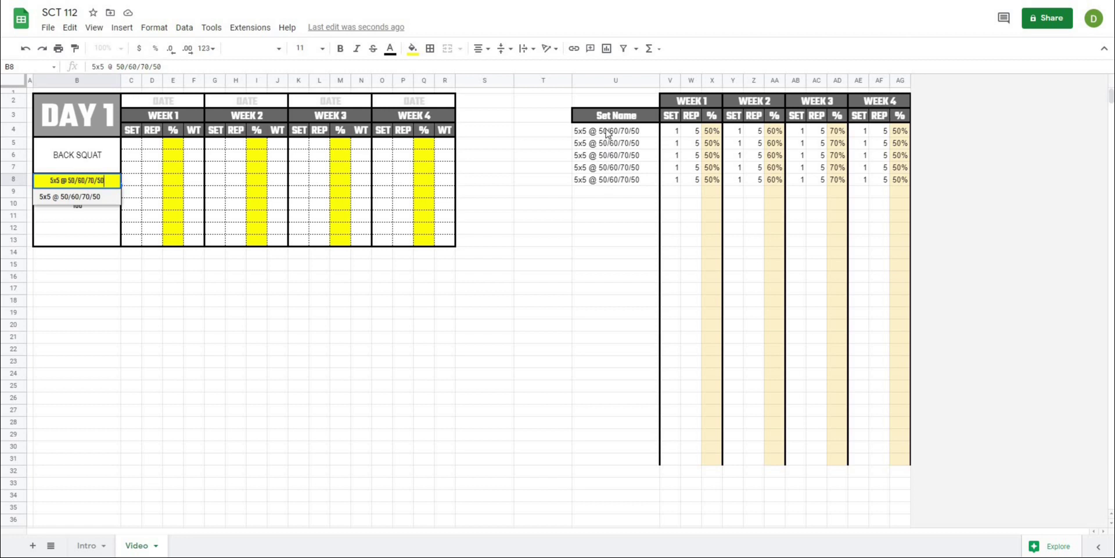
click(152, 315)
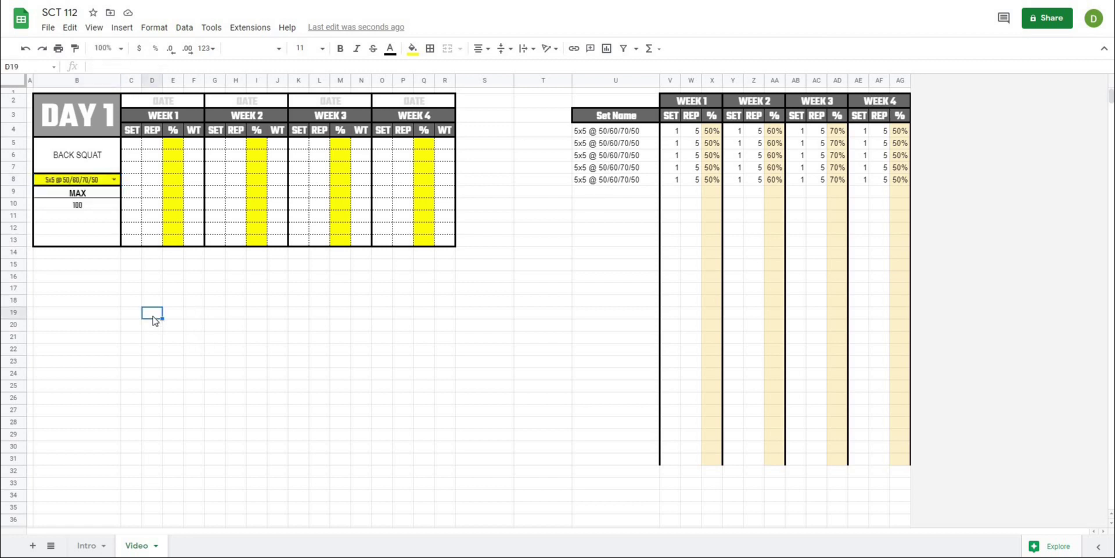
click(508, 280)
Step: Enter '3x4 @ 70' as a new set name in U10
click(592, 204)
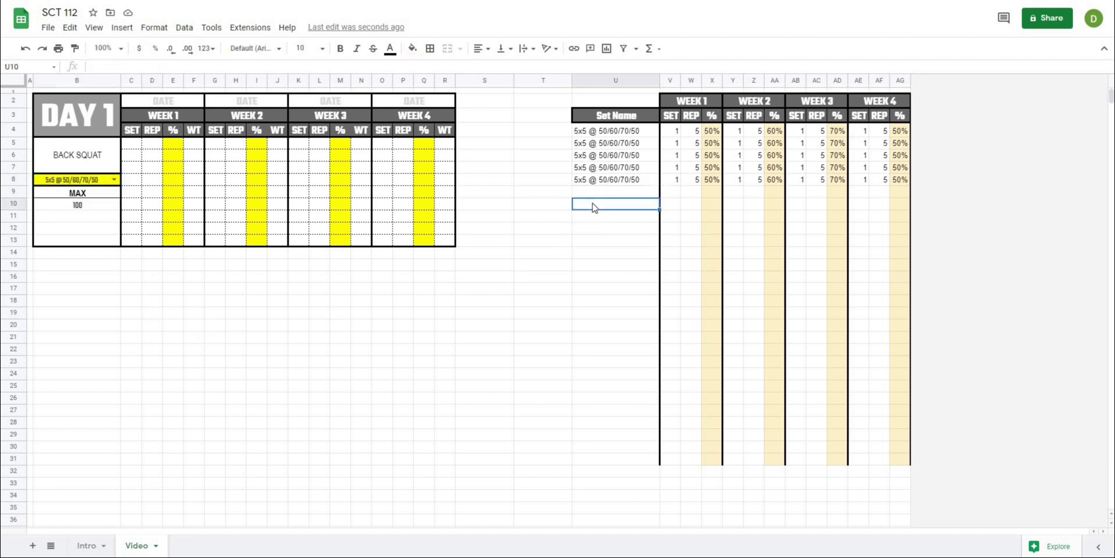
text(3x4 @ 70)
key(Return)
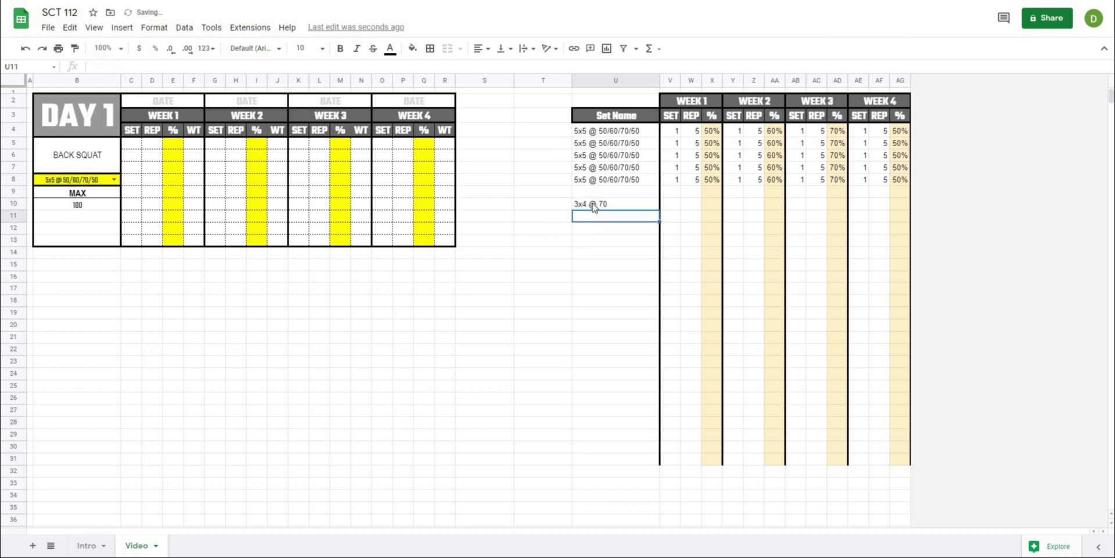
Step: Try 3x4 @ 70 in B8's dropdown, then switch B8 back to 5x5 @ 50/60/70/50
click(115, 180)
click(54, 213)
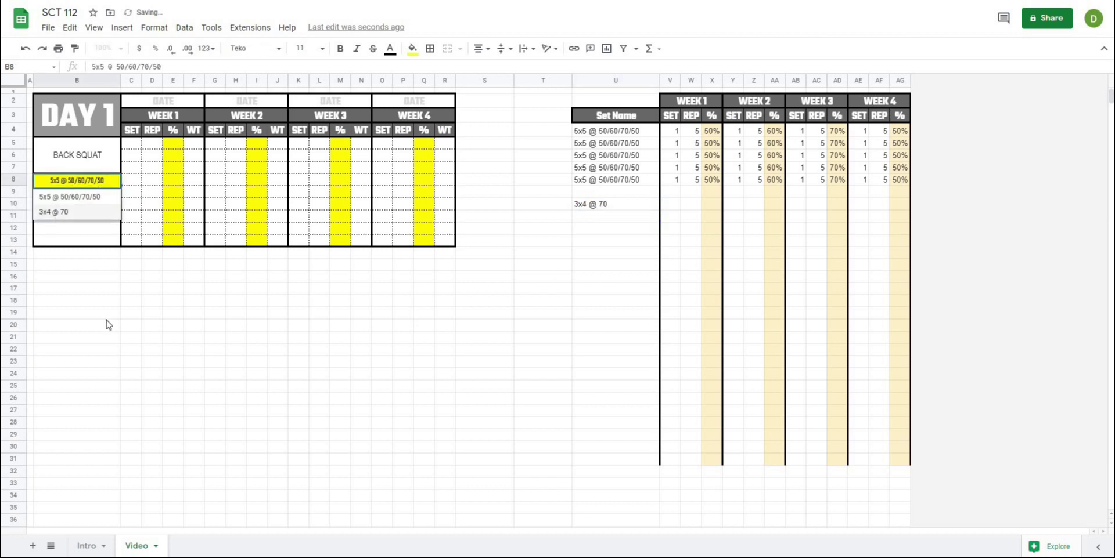
click(107, 323)
click(110, 180)
click(114, 181)
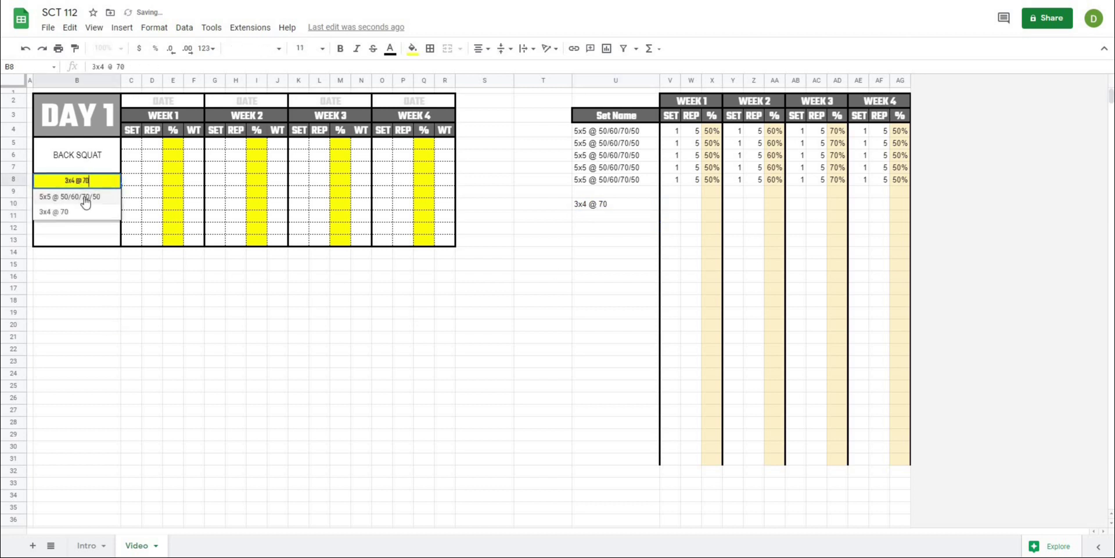
click(85, 197)
Step: Leave B8 and review the sheet, ending on the Week 1 SET cell C5
click(189, 342)
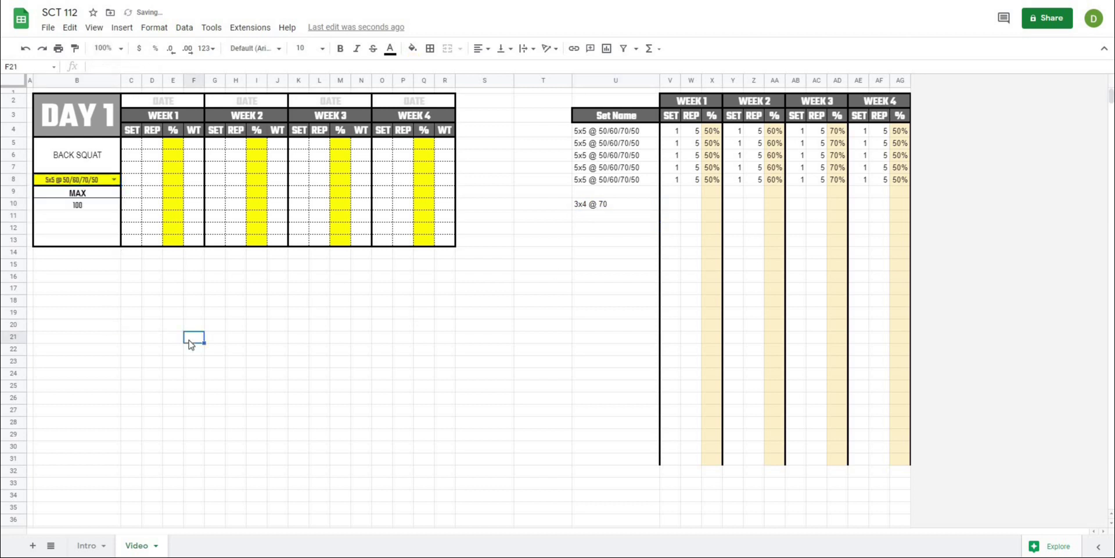
click(464, 375)
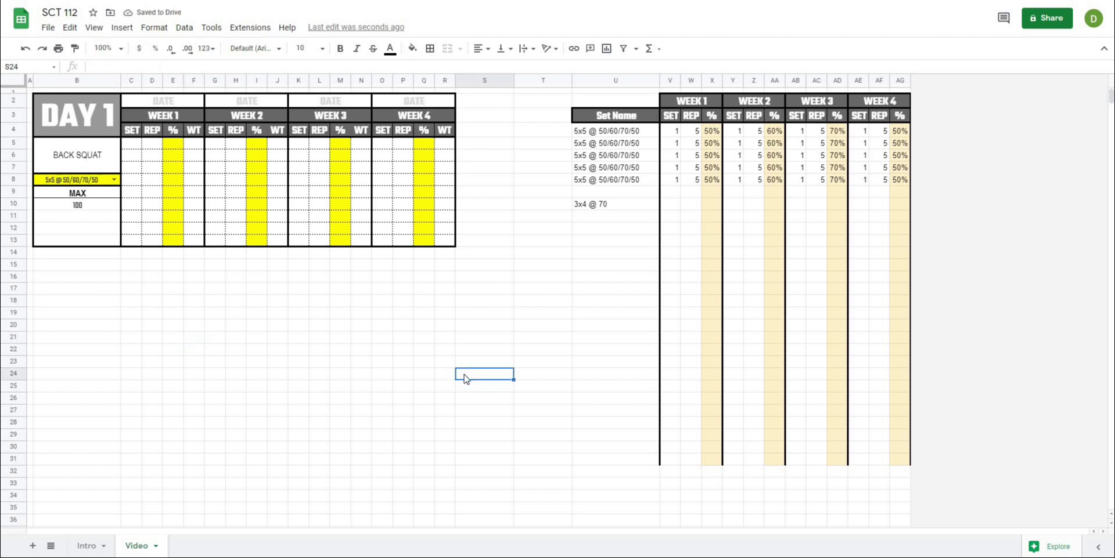
click(406, 340)
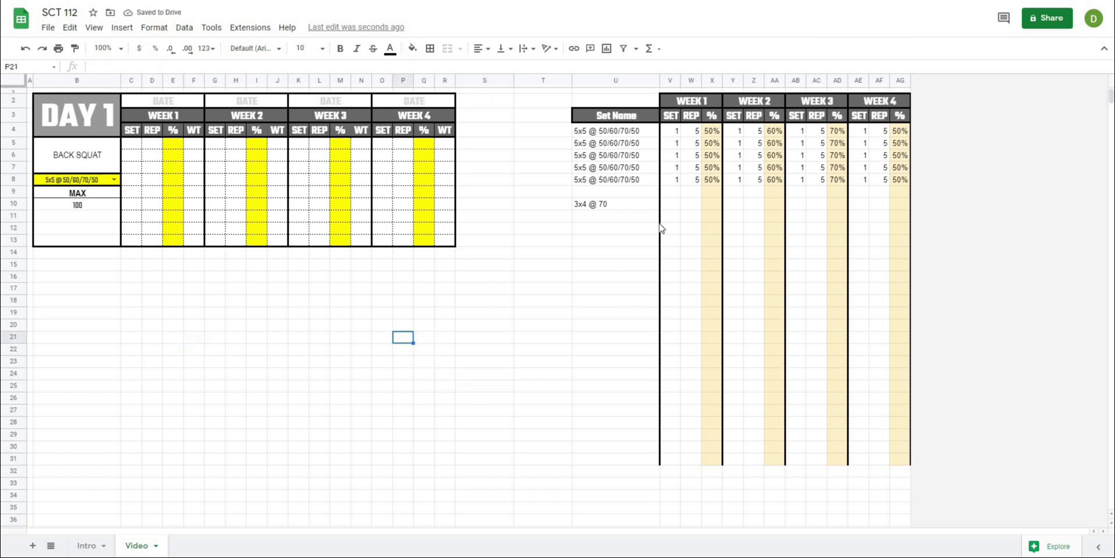
click(605, 201)
click(484, 300)
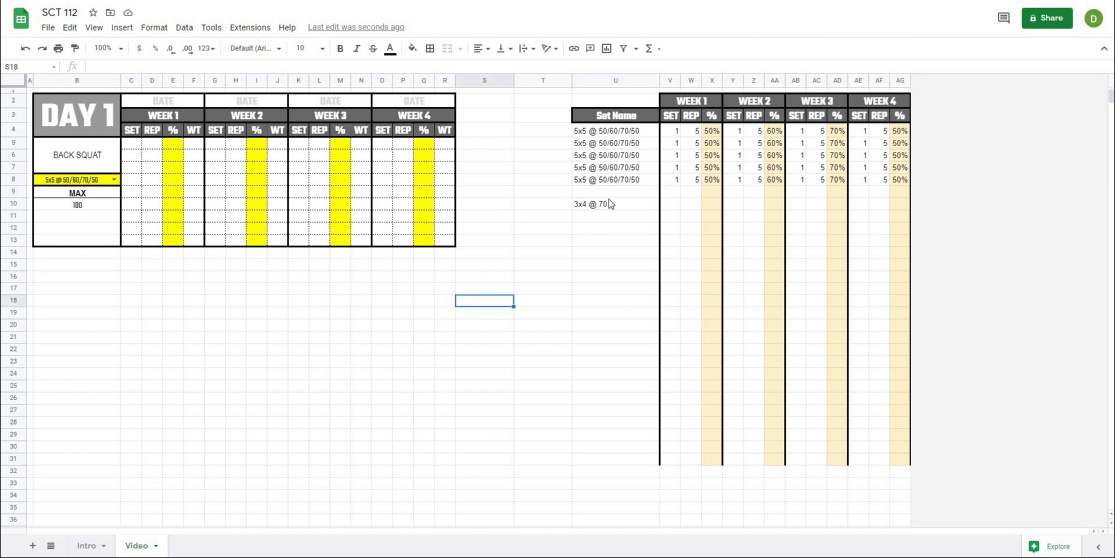
click(319, 315)
click(134, 150)
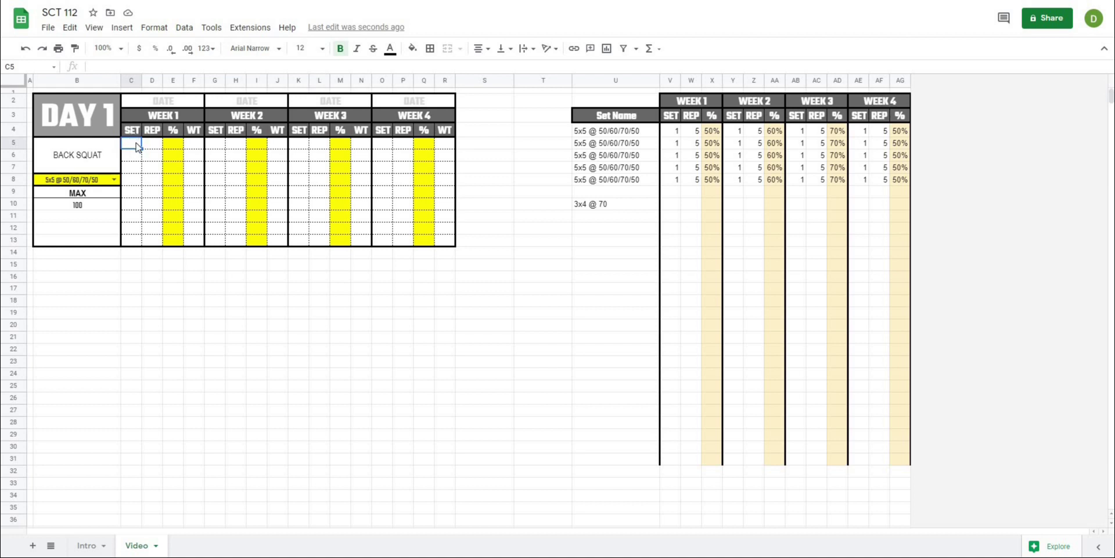
Step: Enter =filter(V4:X, U4:U = B8) in C5, filling Week 1 with five rows of 1, 5, 50%
text(=filter()
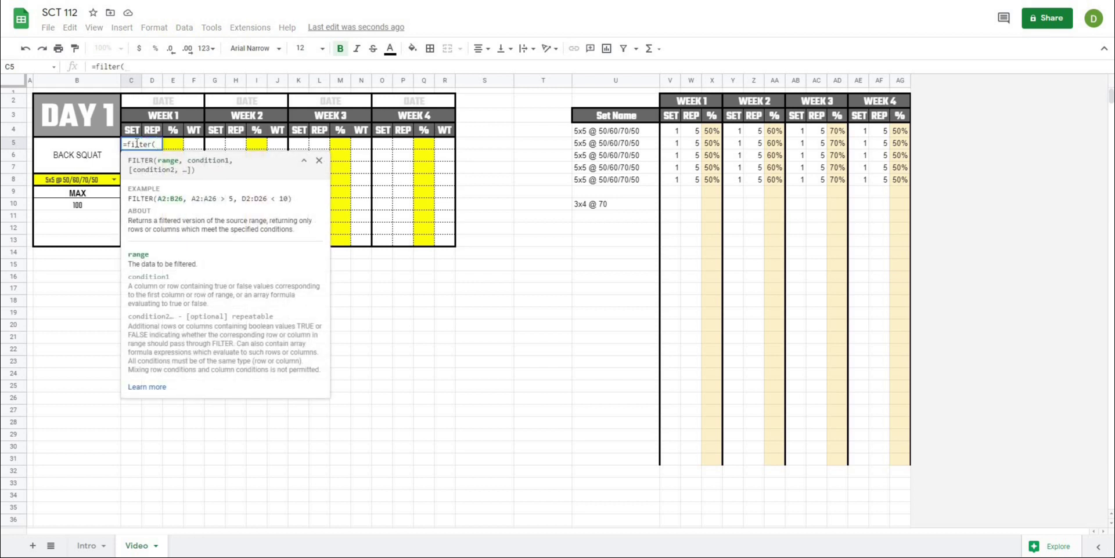
click(672, 131)
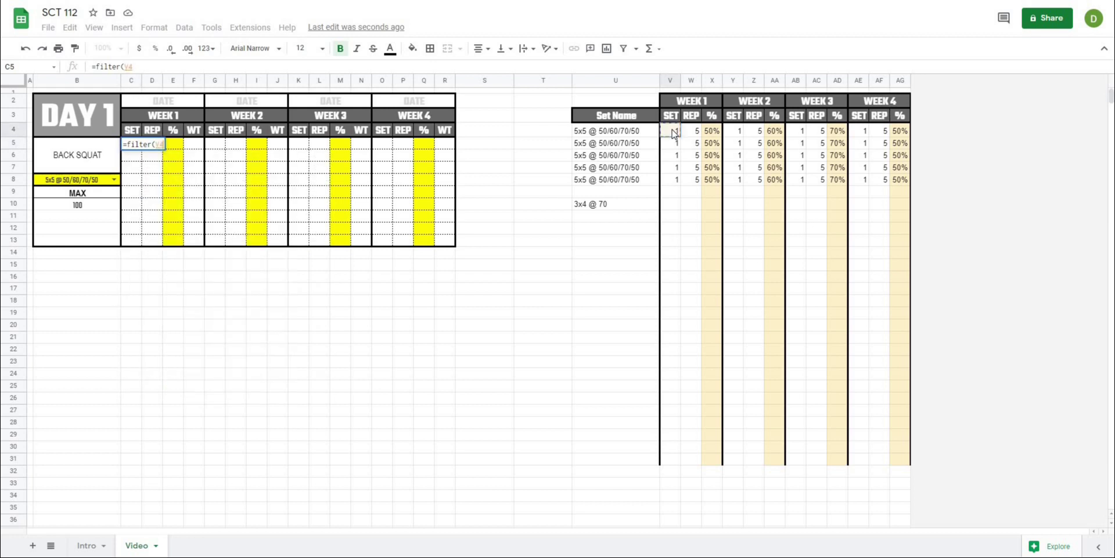
drag(672, 134, 711, 136)
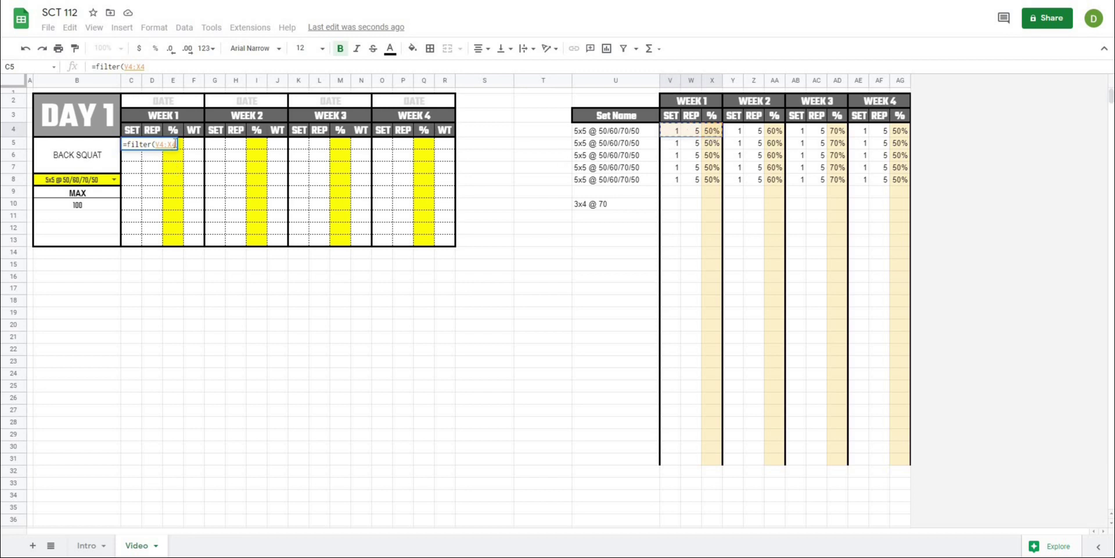
click(176, 144)
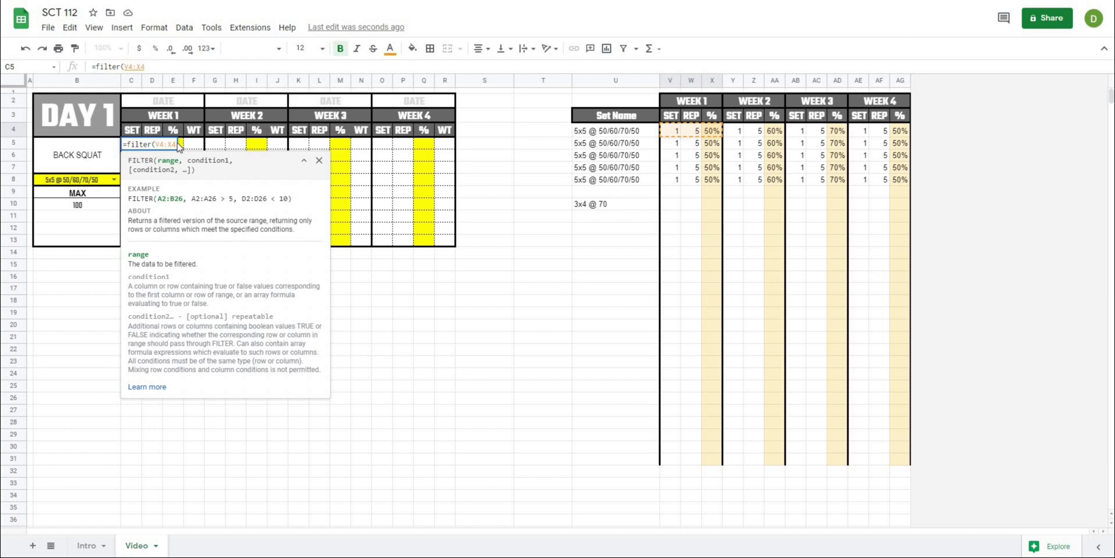
key(BackSpace)
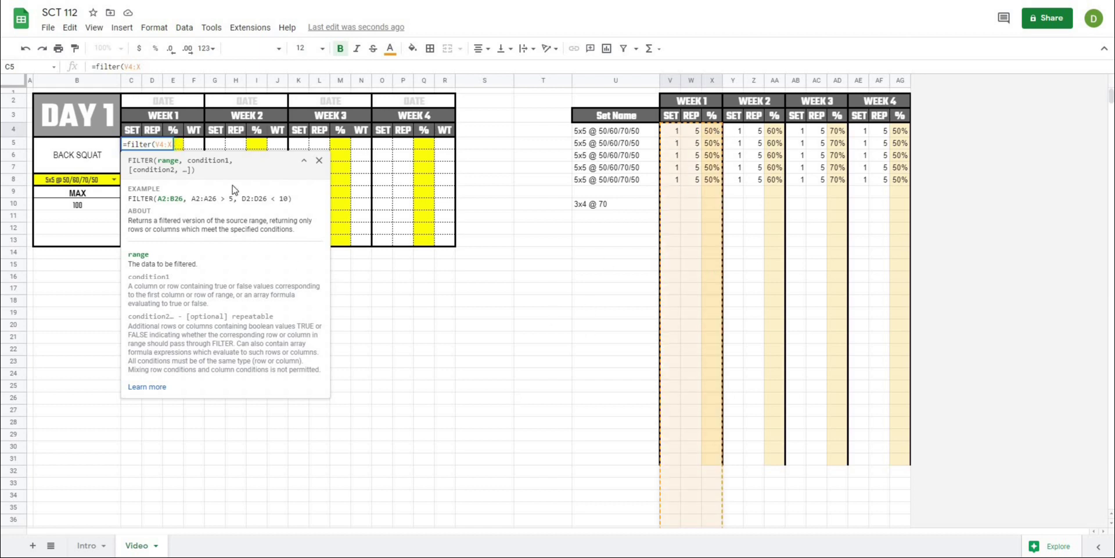
text(,)
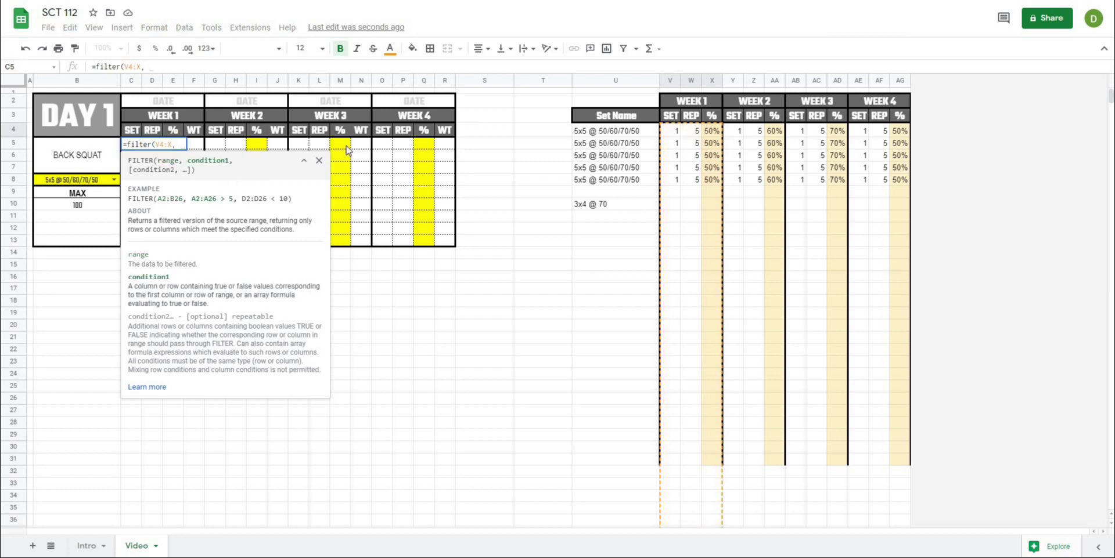
click(609, 135)
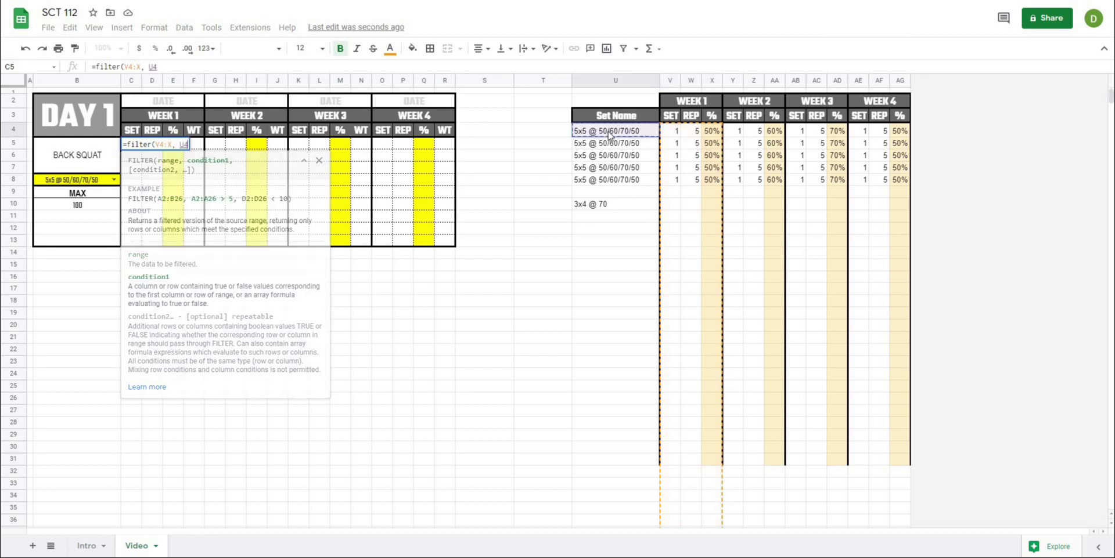
text(:)
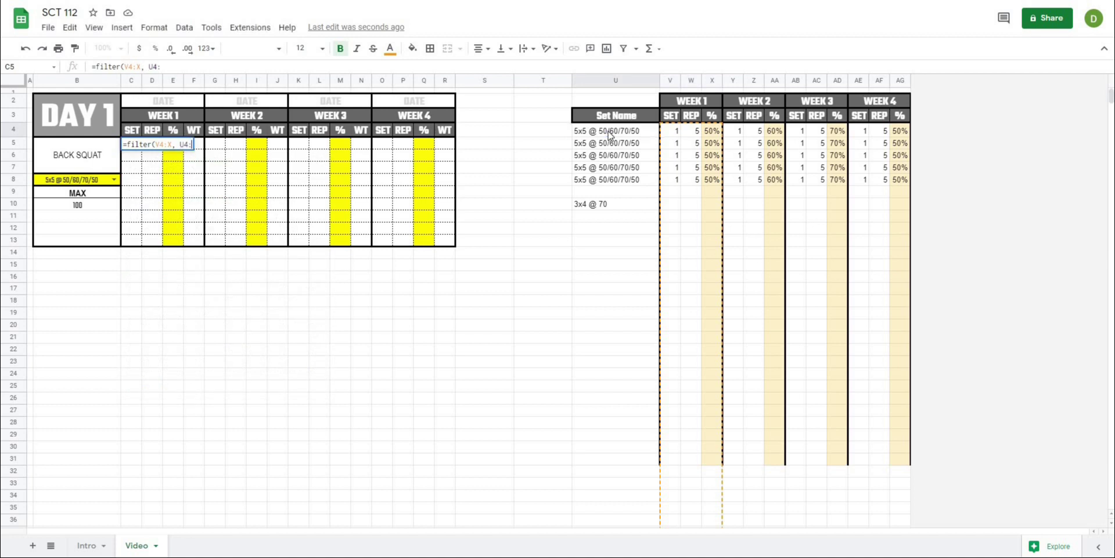
text(u =)
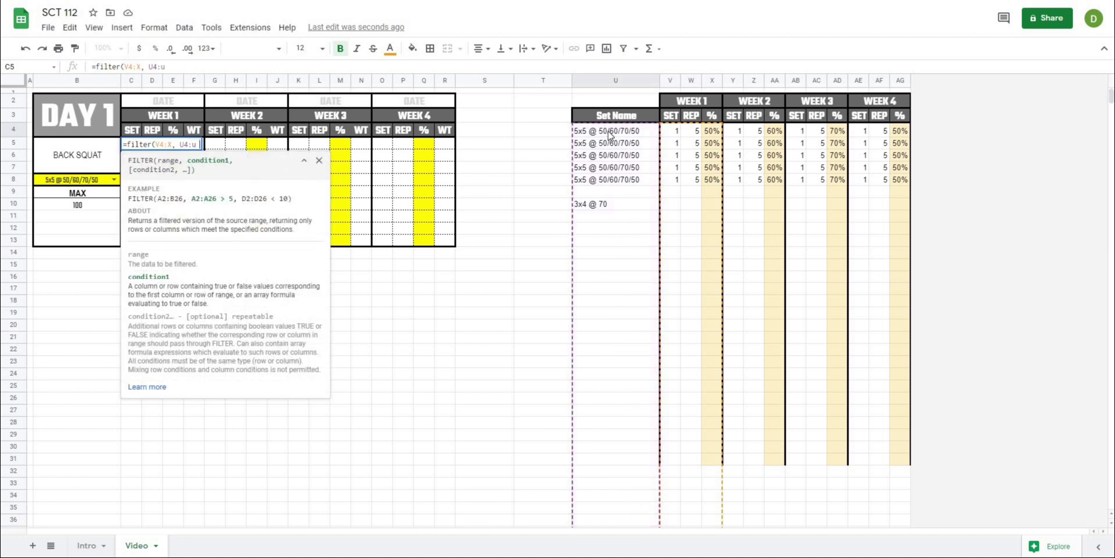
click(82, 181)
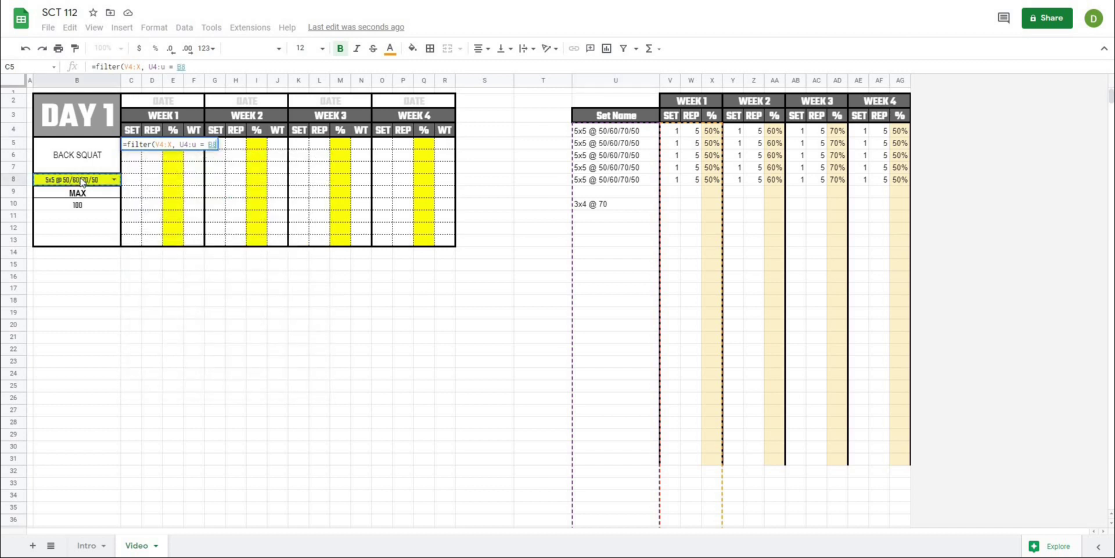
text())
key(Return)
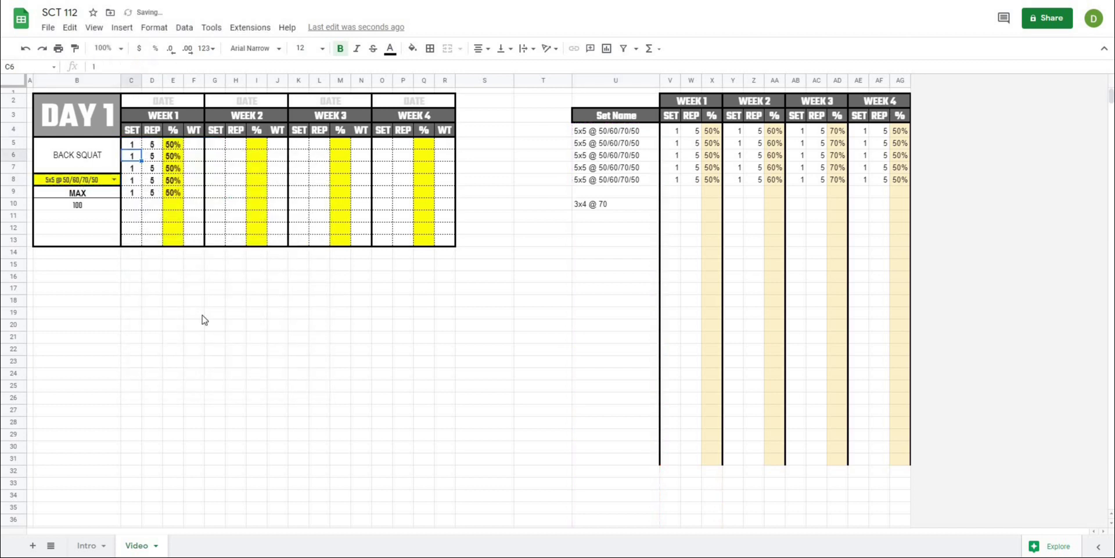
click(256, 337)
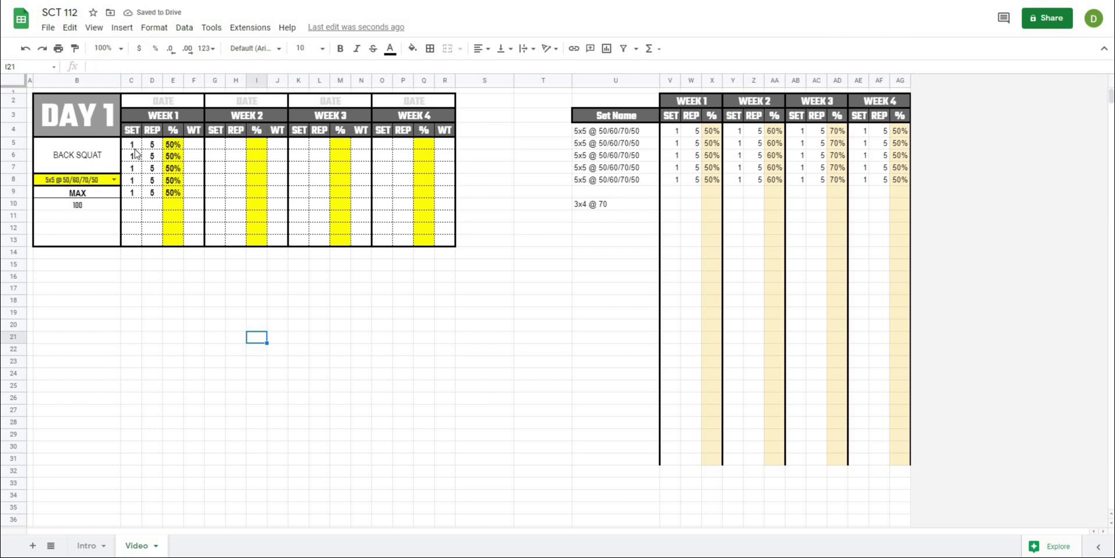
Step: Change the C5 formula's condition reference from B8 to the absolute $B$8
click(157, 292)
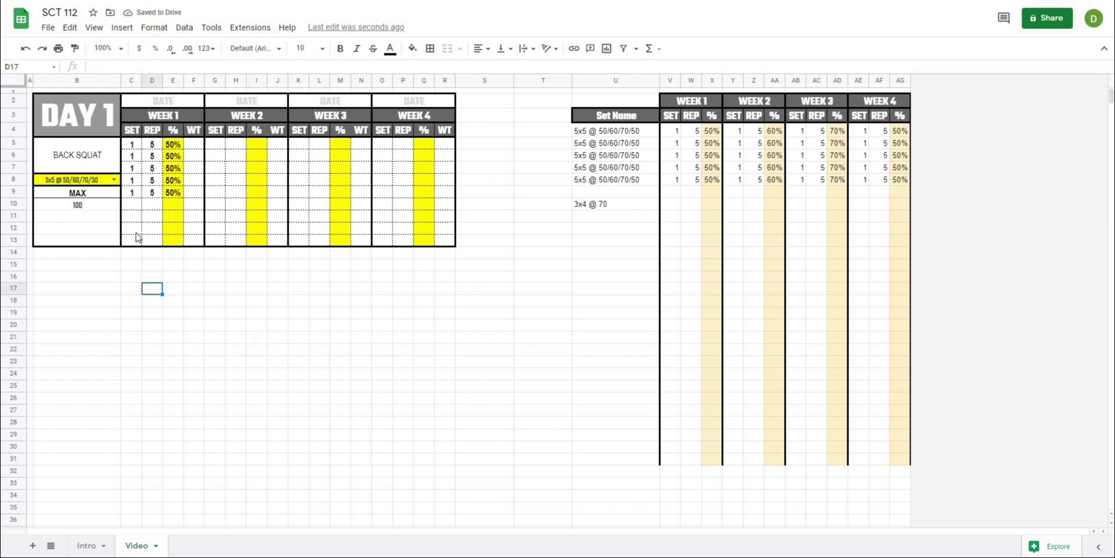
click(191, 302)
click(135, 147)
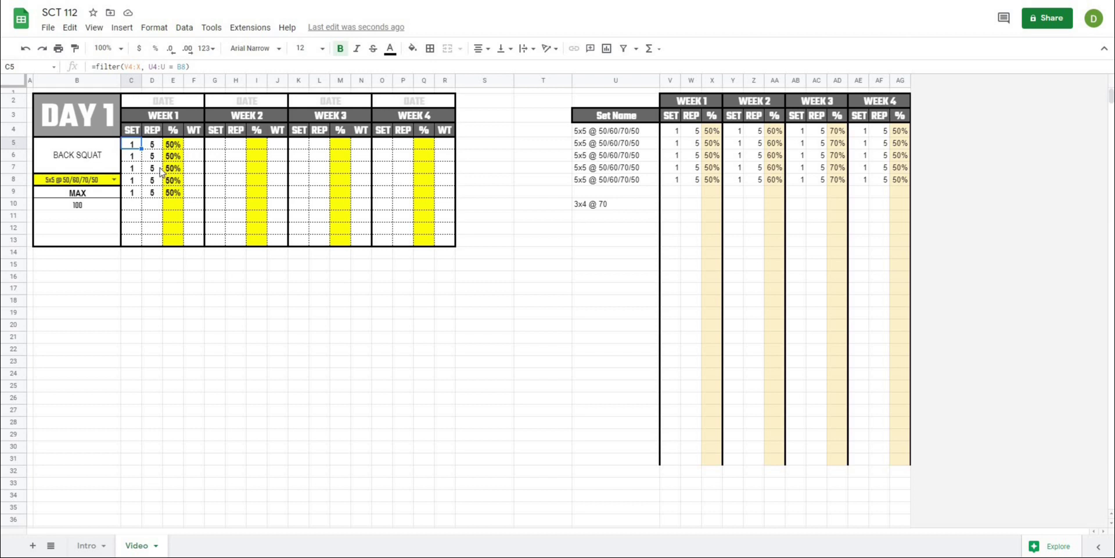
click(182, 66)
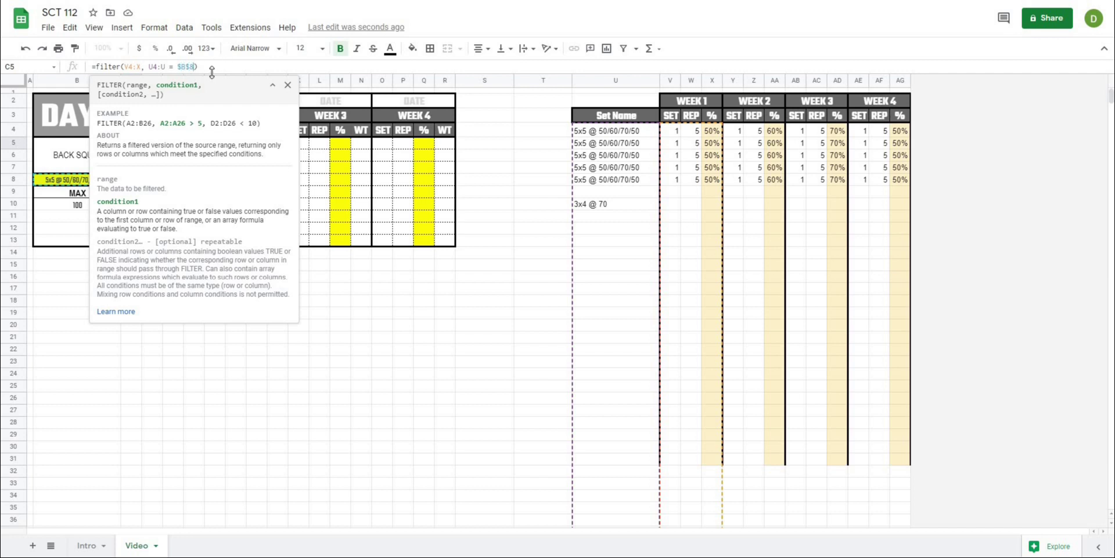
key(Return)
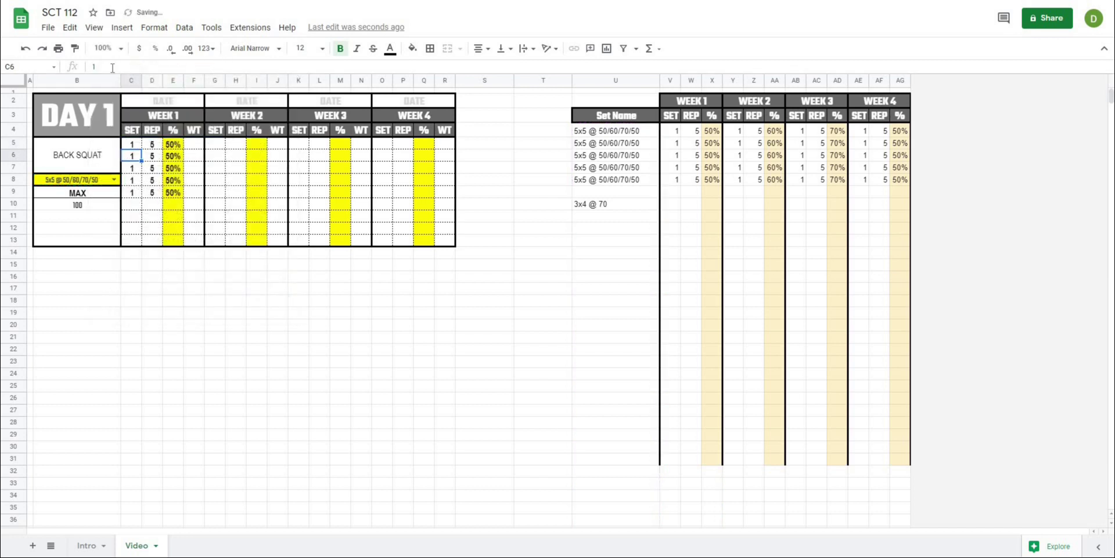
Step: Copy the full Week 1 FILTER formula text from the formula bar
click(133, 146)
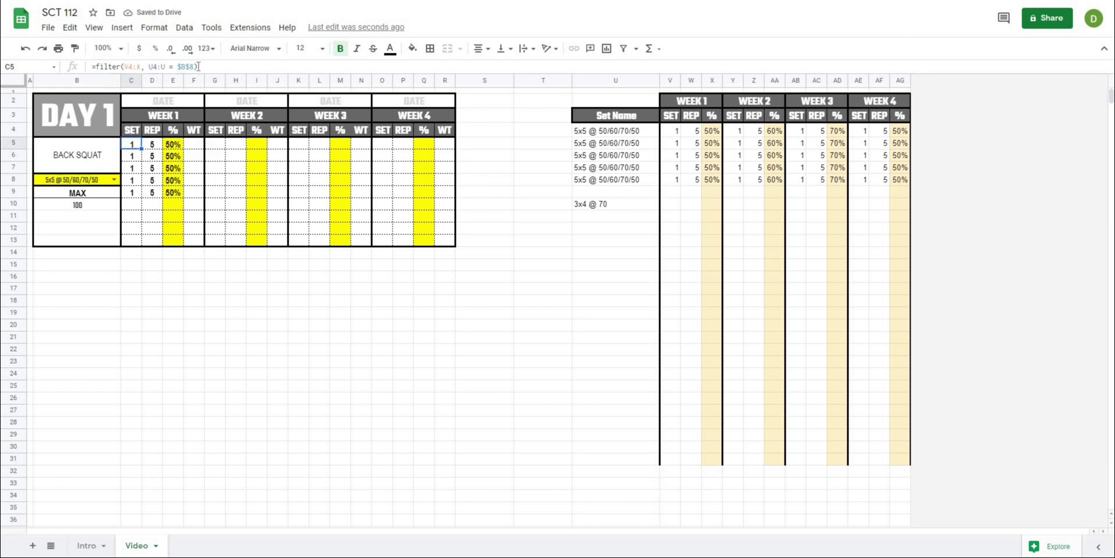
drag(197, 67, 55, 71)
key(ctrl+c)
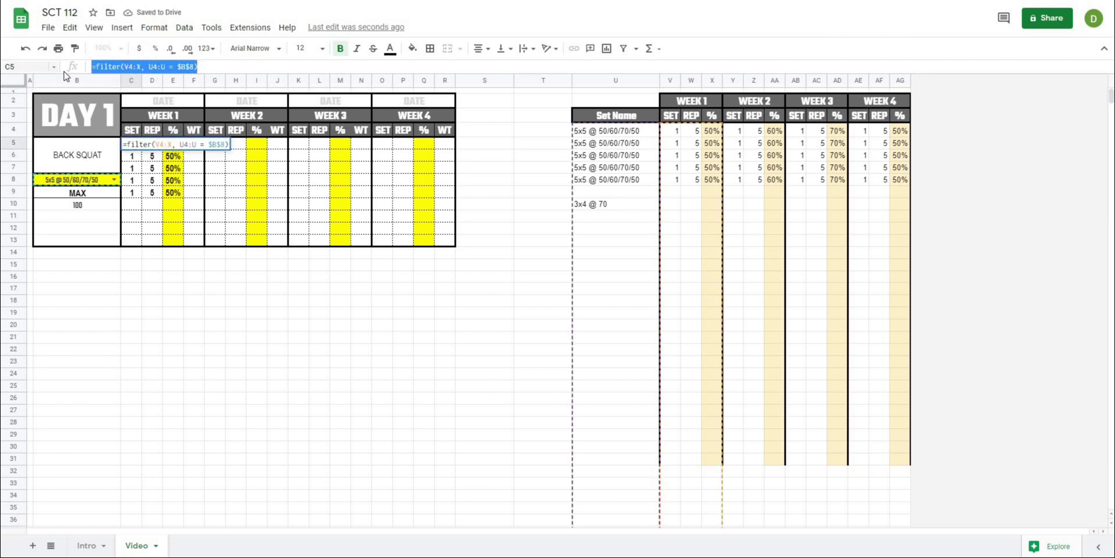
key(Escape)
click(215, 149)
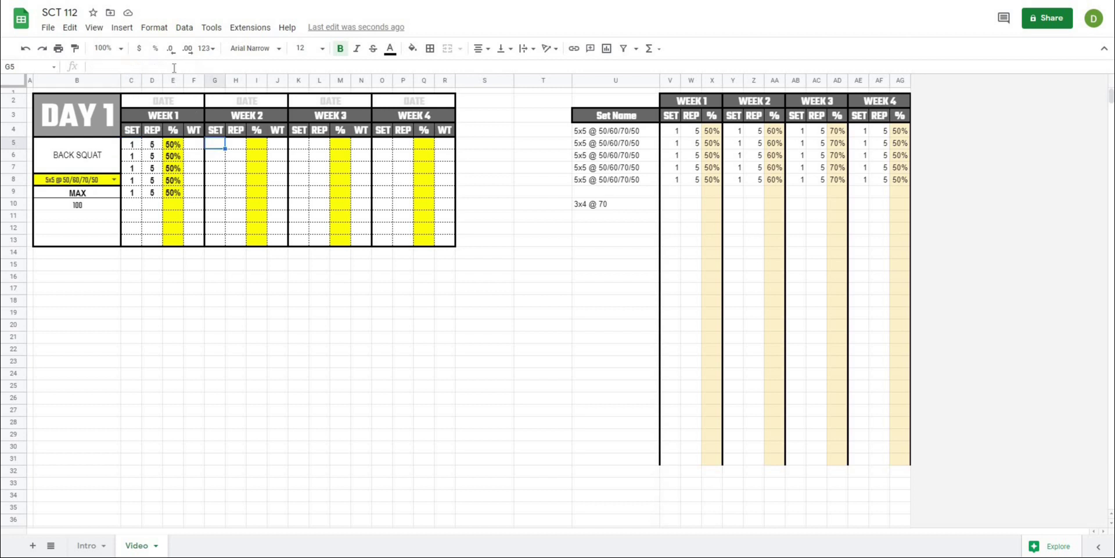
Step: Paste the FILTER formula into G5 with its range changed to Y4:AA for Week 2
click(174, 68)
key(ctrl+v)
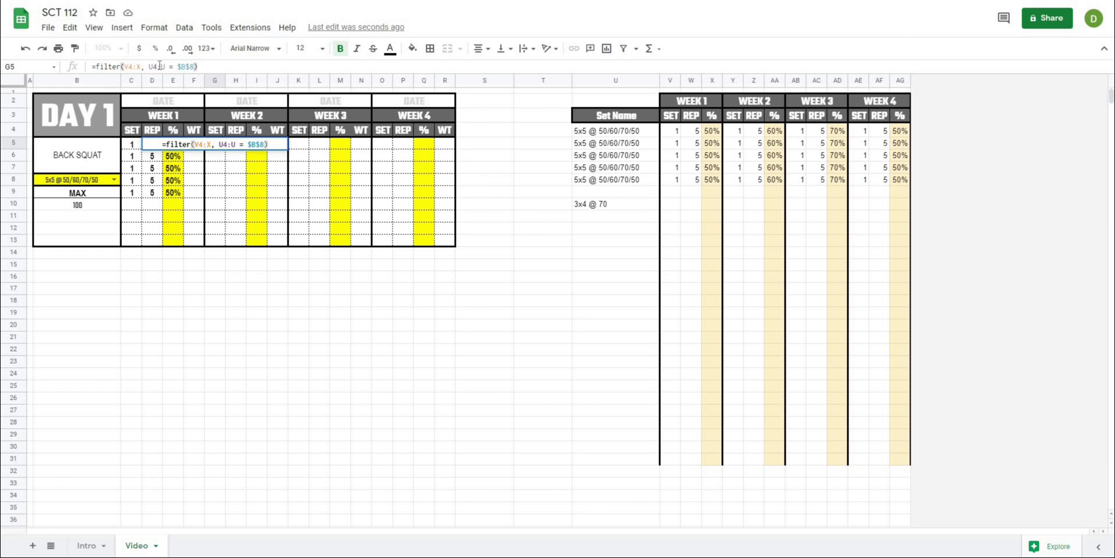
click(129, 66)
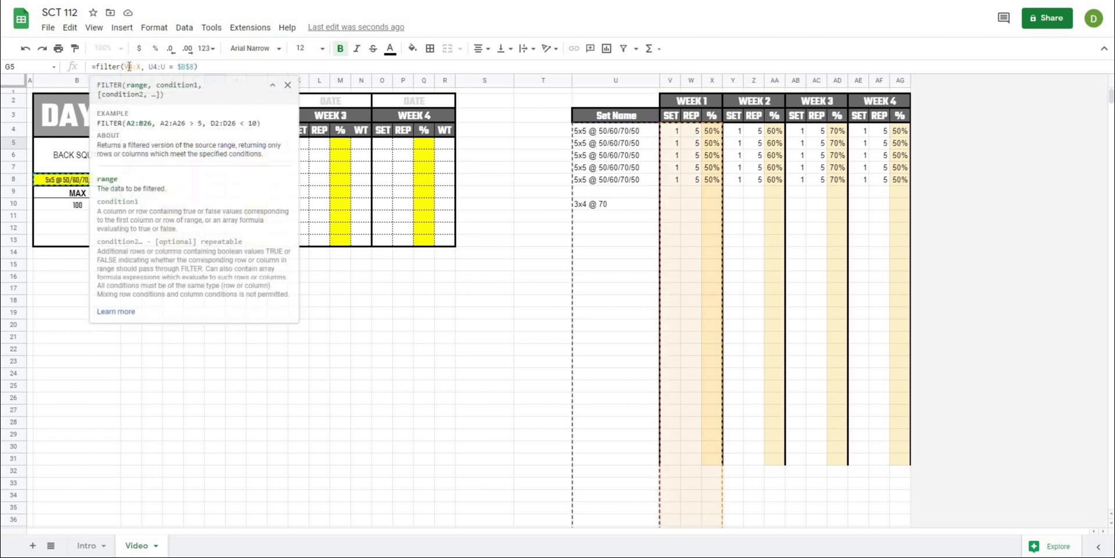
key(BackSpace)
text(Y)
key(End)
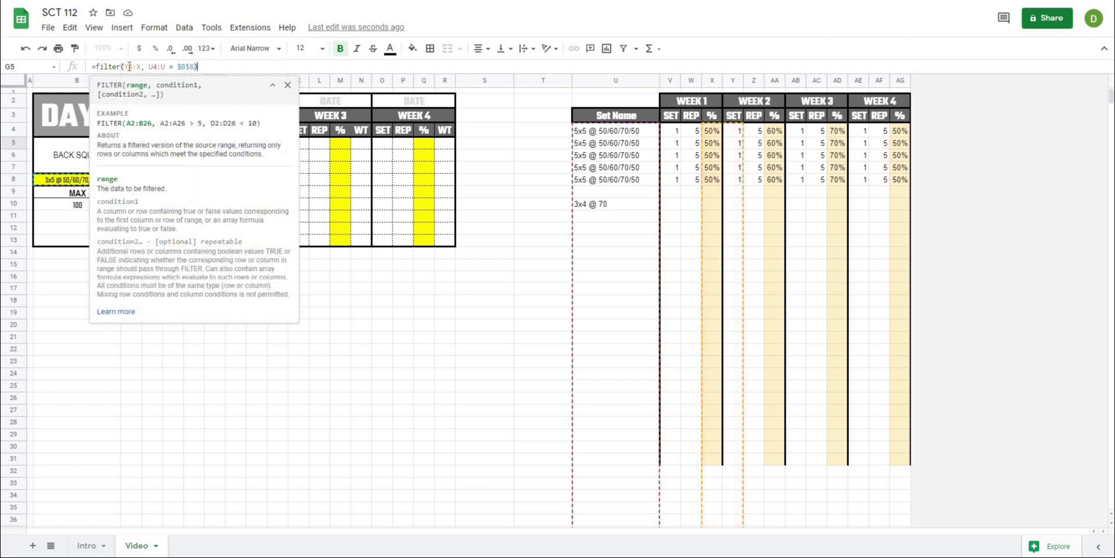
click(128, 67)
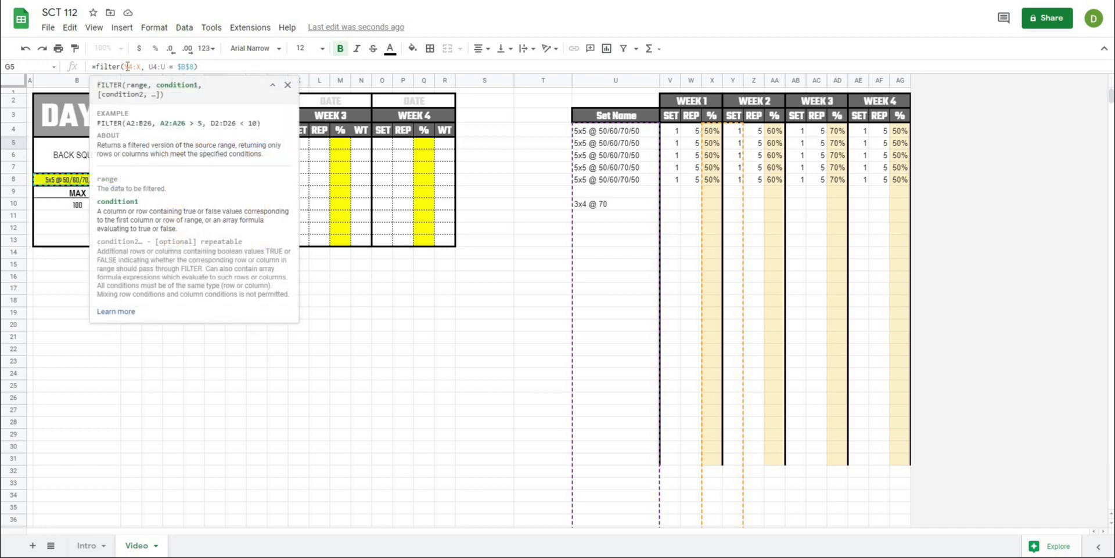
key(BackSpace)
text(AA)
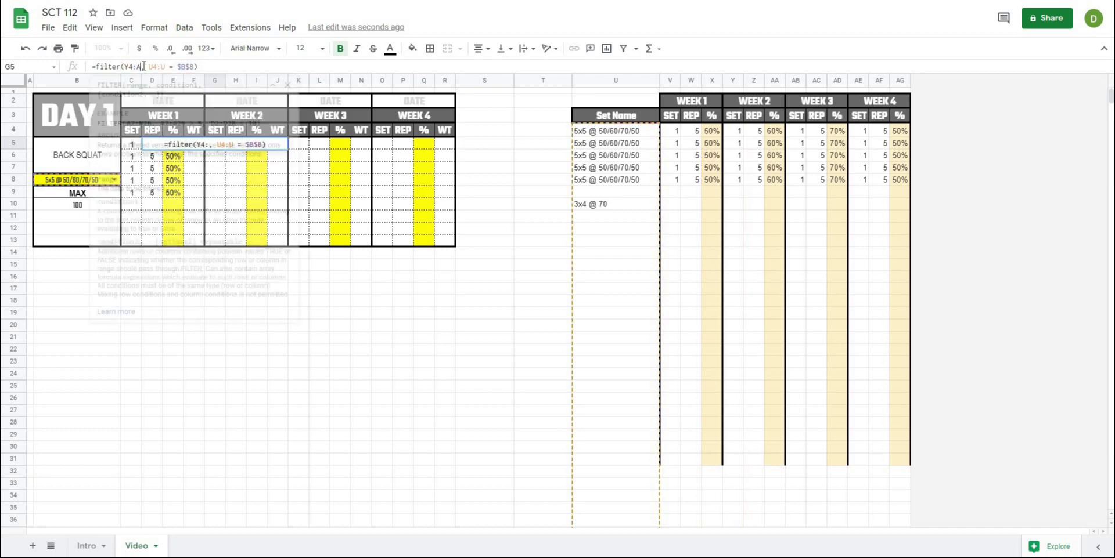
key(Return)
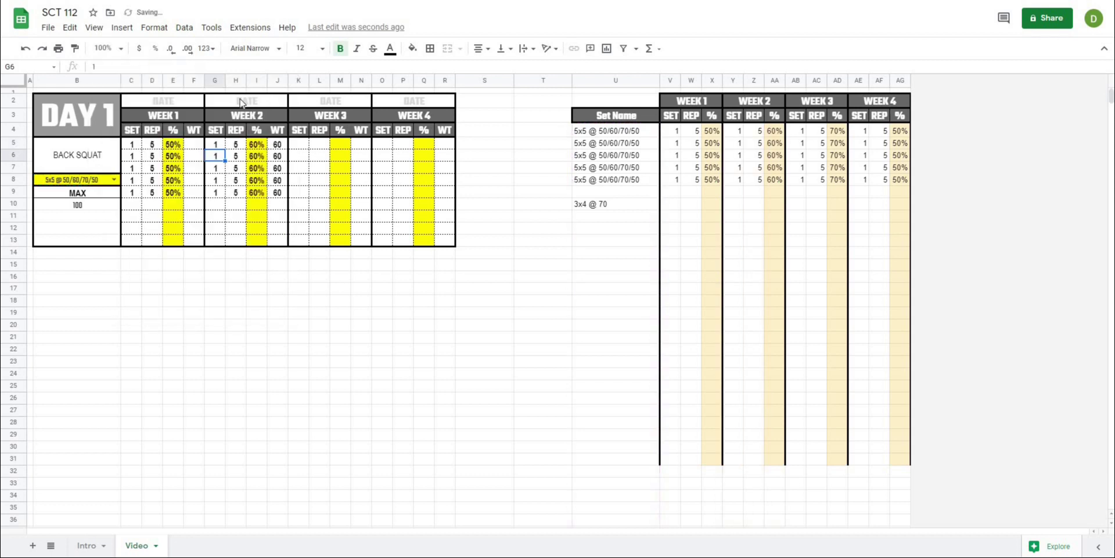
Step: Paste the FILTER formula into K5 using range AB4:AD for Week 3
click(306, 146)
click(258, 67)
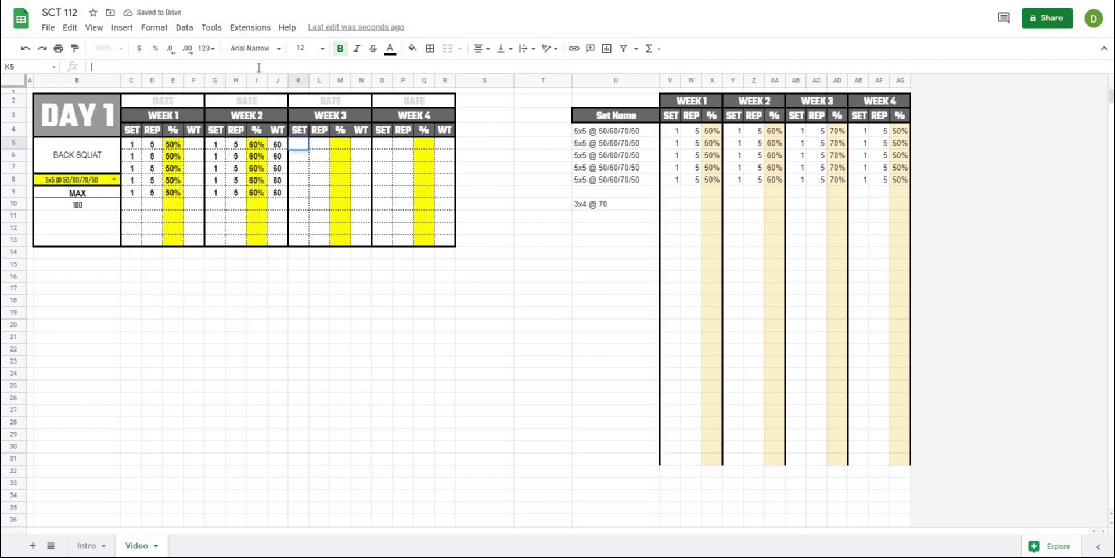
key(ctrl+v)
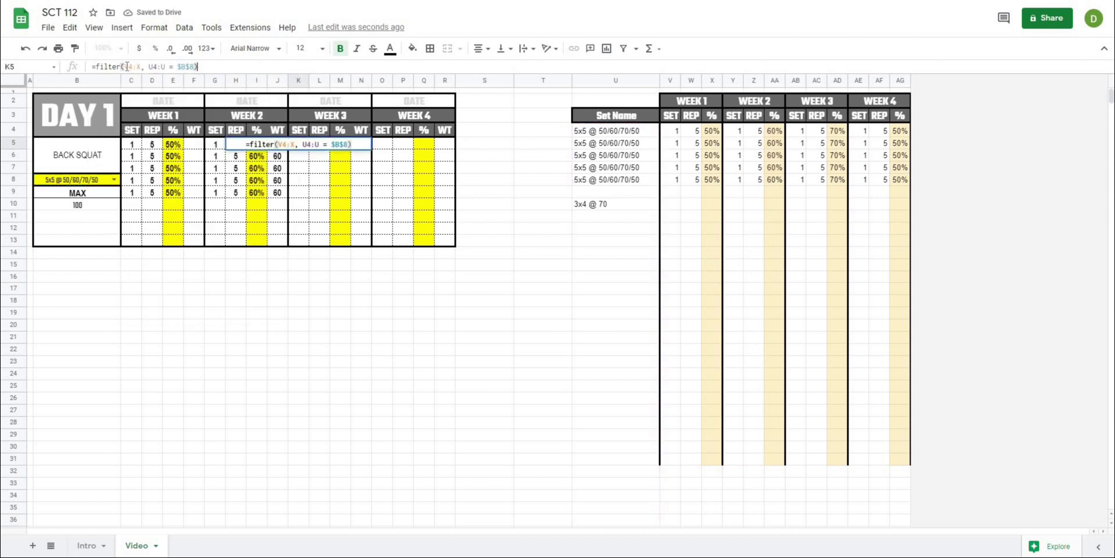
click(129, 66)
key(BackSpace)
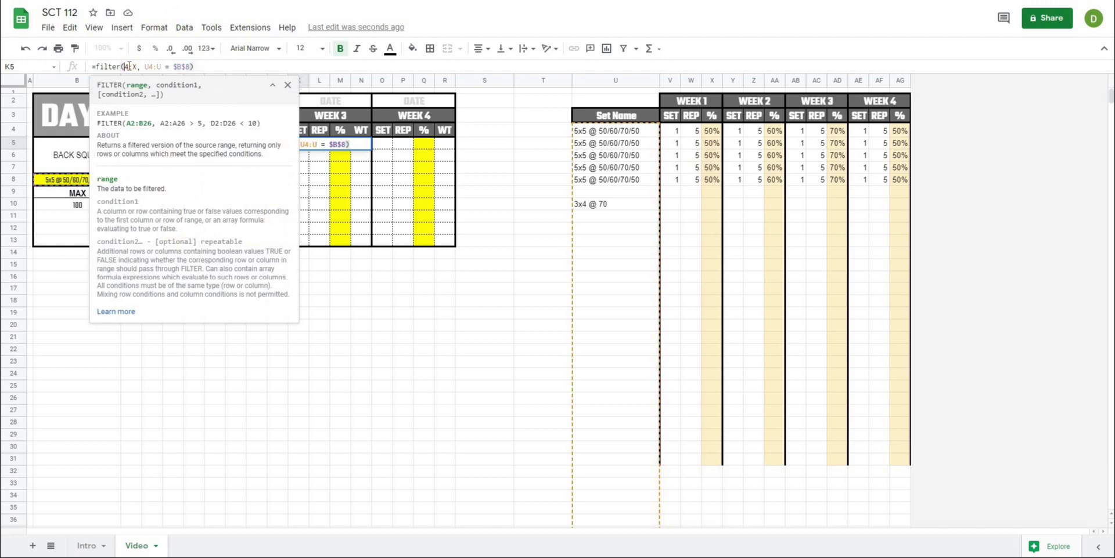
text(AB)
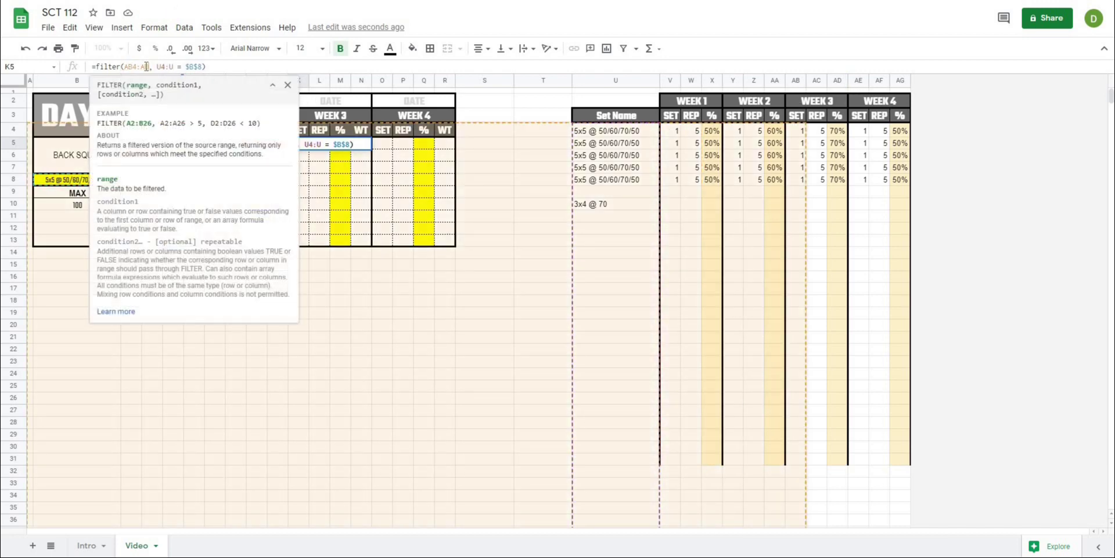
key(Return)
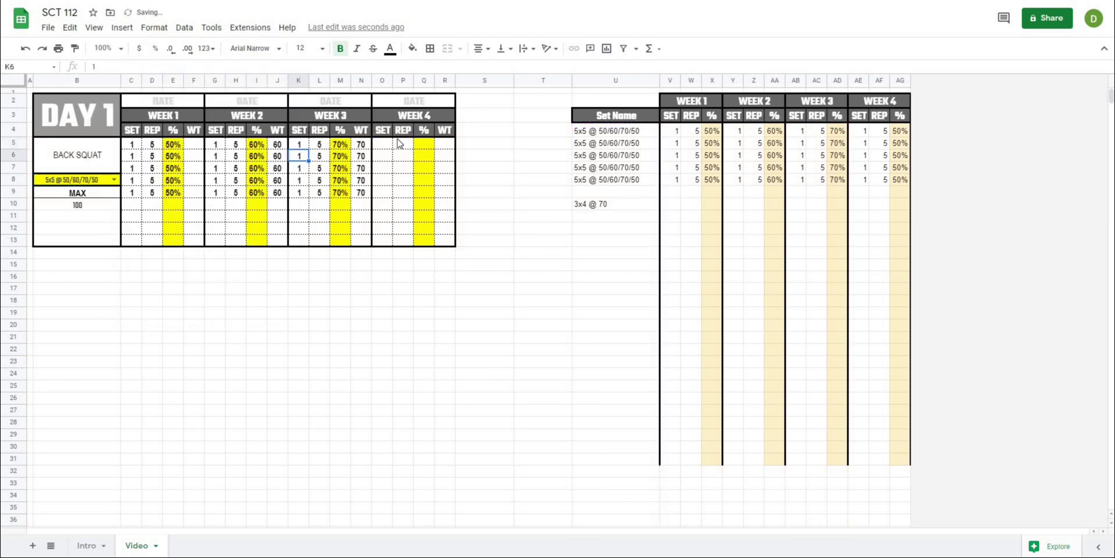
Step: Paste the FILTER formula into O5 using range AE4:AG for Week 4
click(389, 147)
click(143, 67)
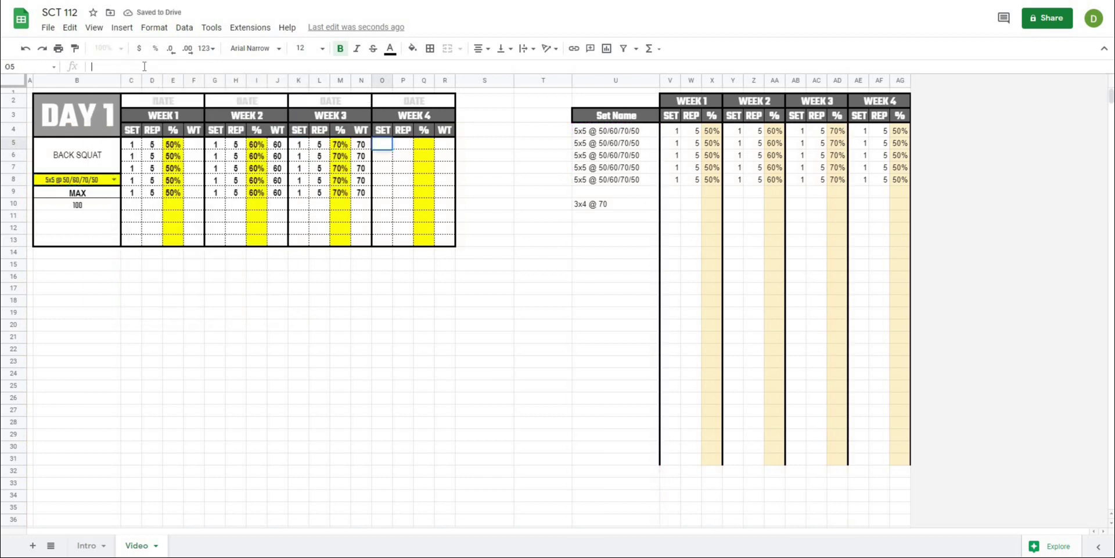
key(ctrl+v)
click(129, 66)
key(BackSpace)
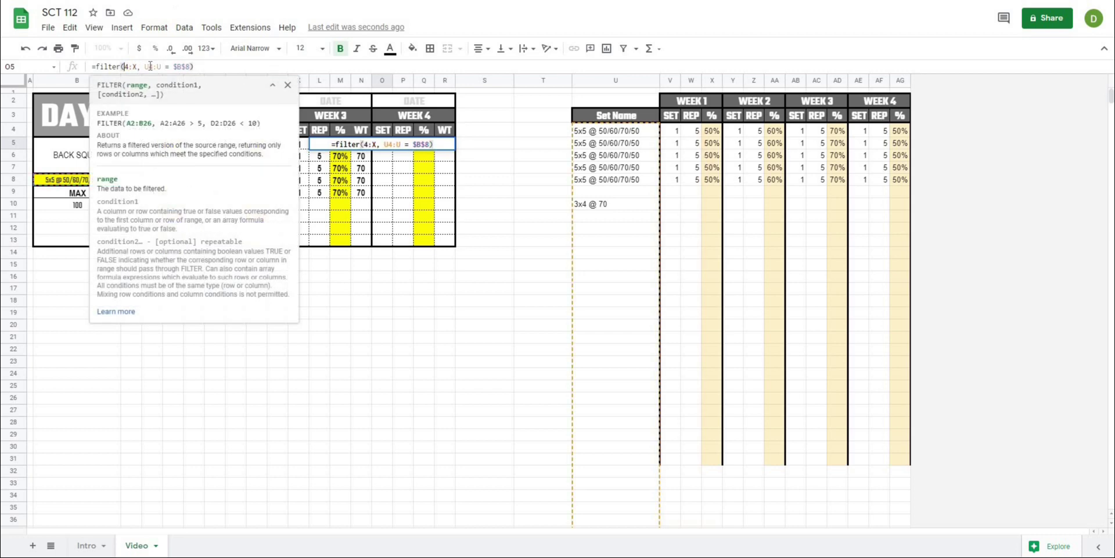
text(AE)
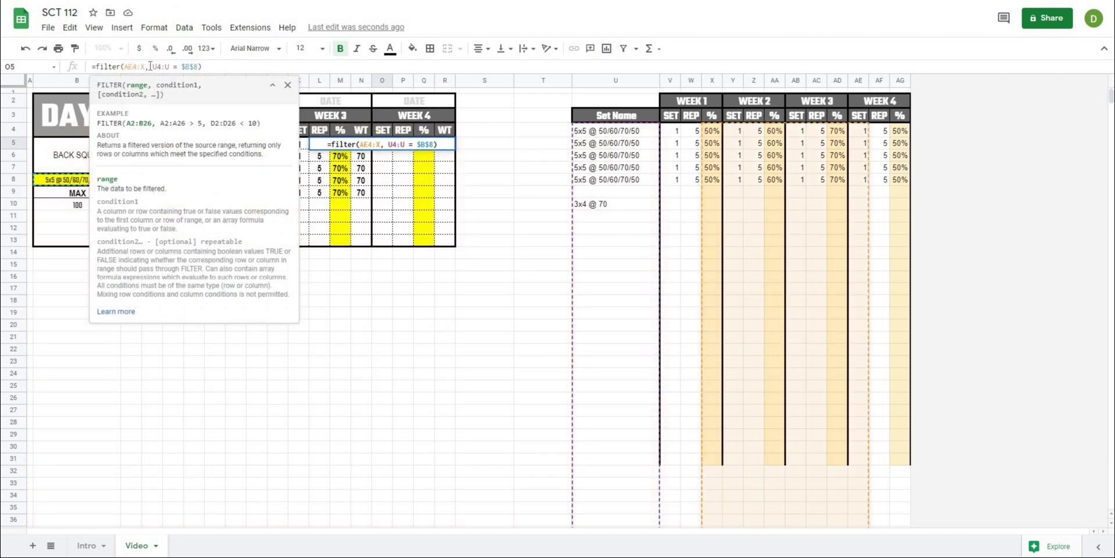
key(BackSpace)
text(AG)
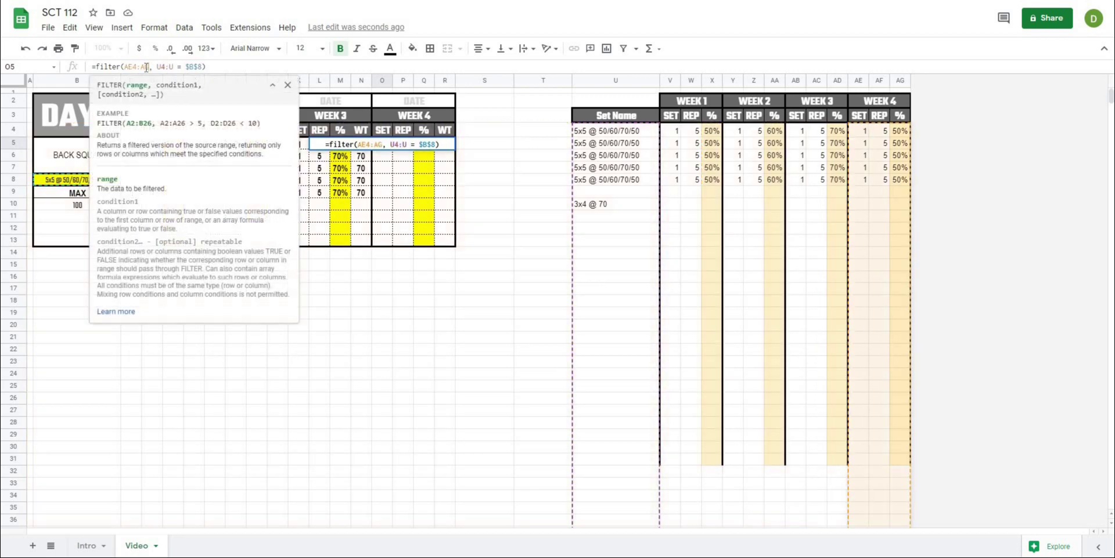
key(Return)
click(277, 144)
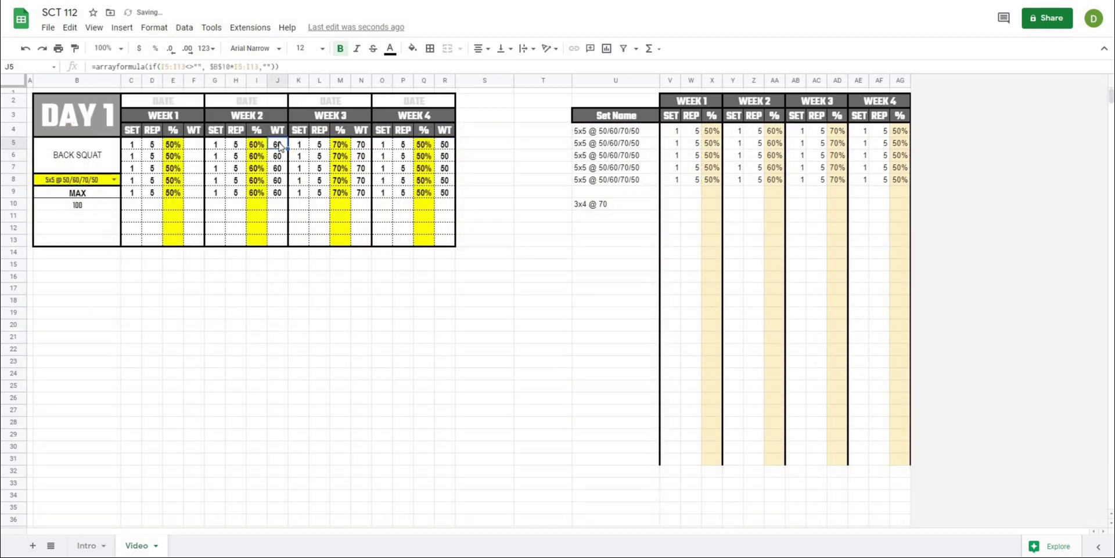
key(Delete)
click(365, 146)
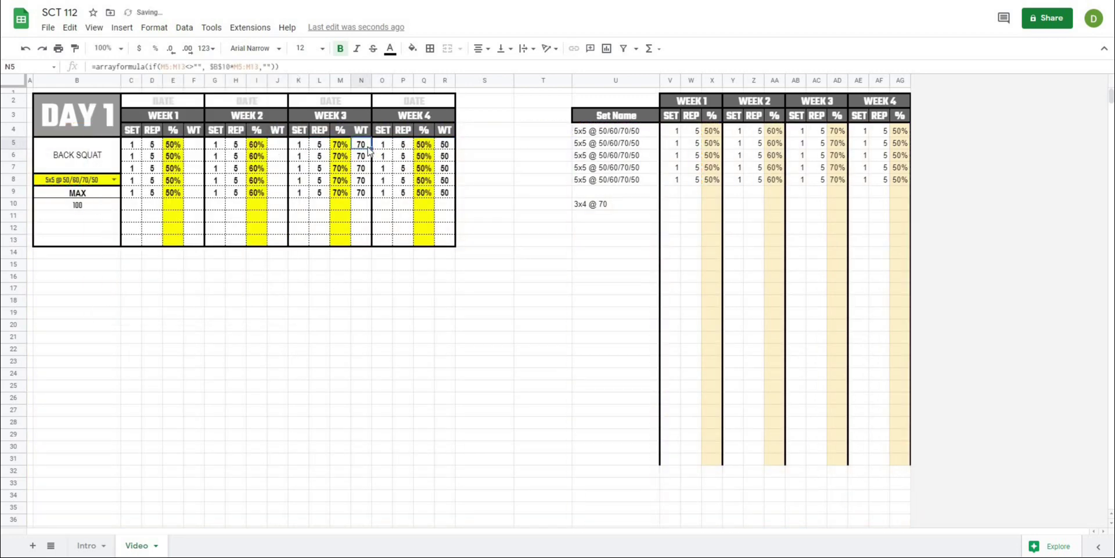
key(Delete)
click(445, 148)
key(Delete)
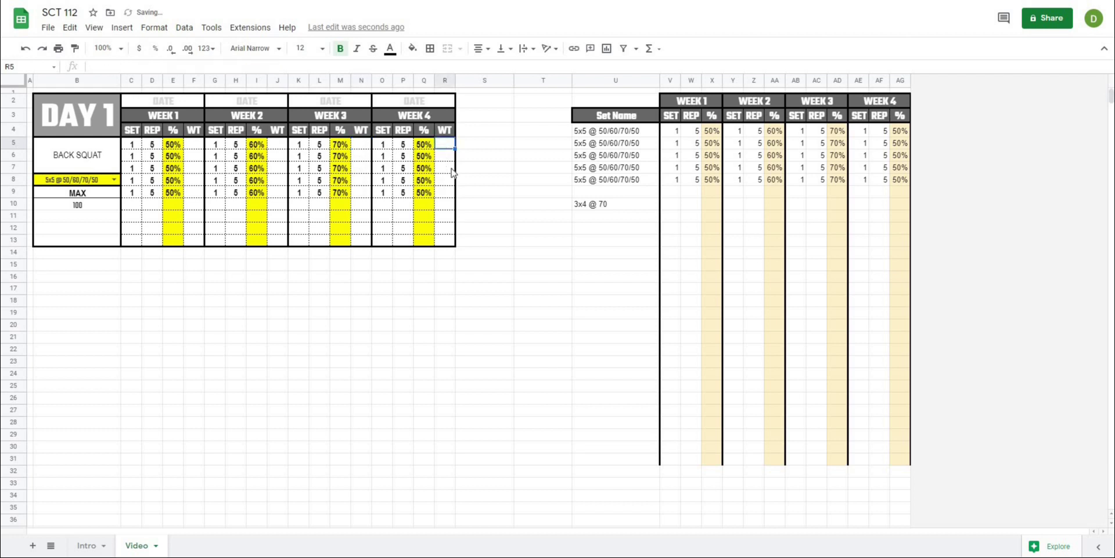
click(343, 381)
click(346, 338)
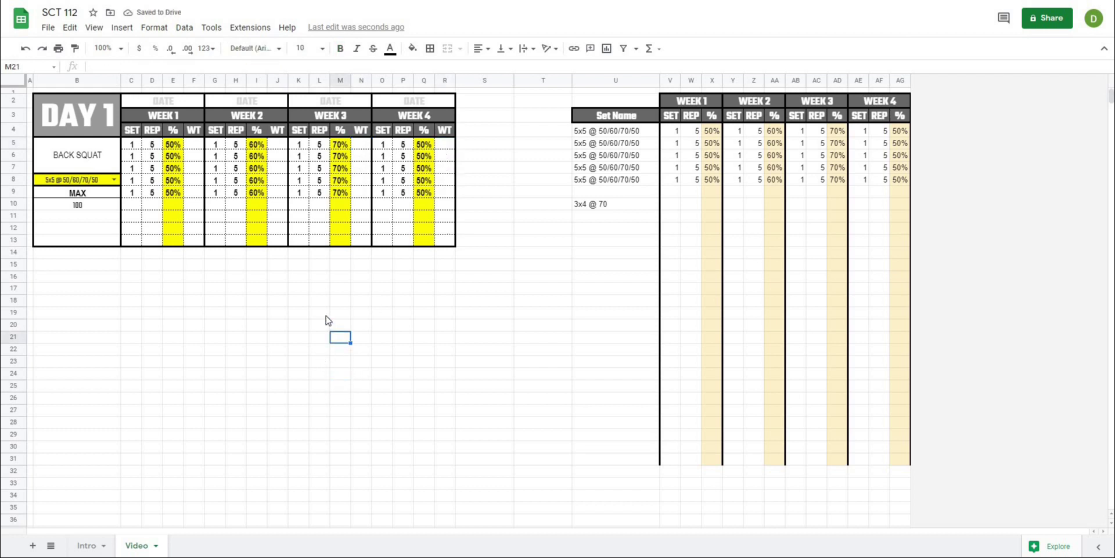
click(317, 279)
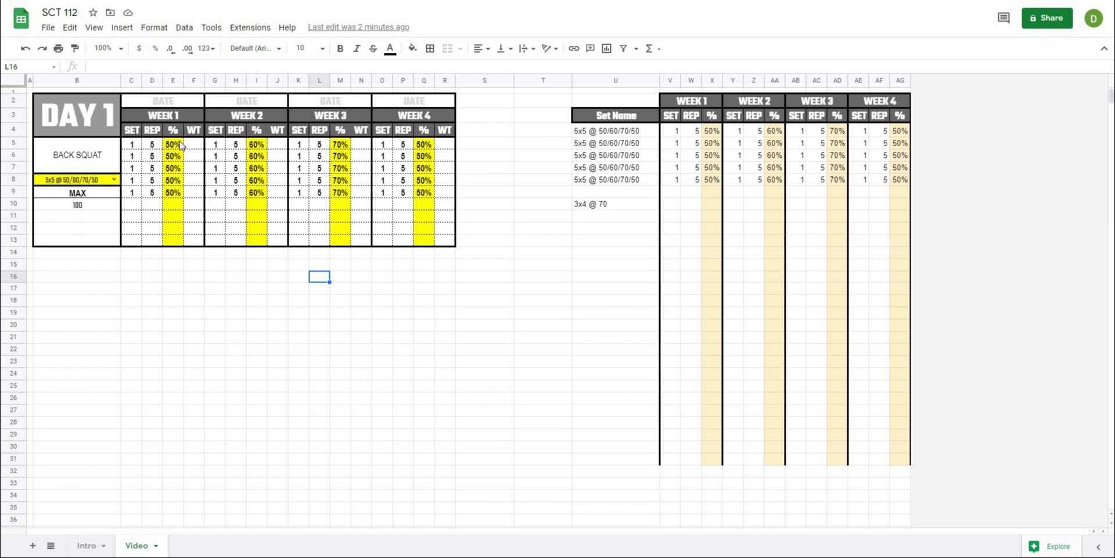
click(193, 288)
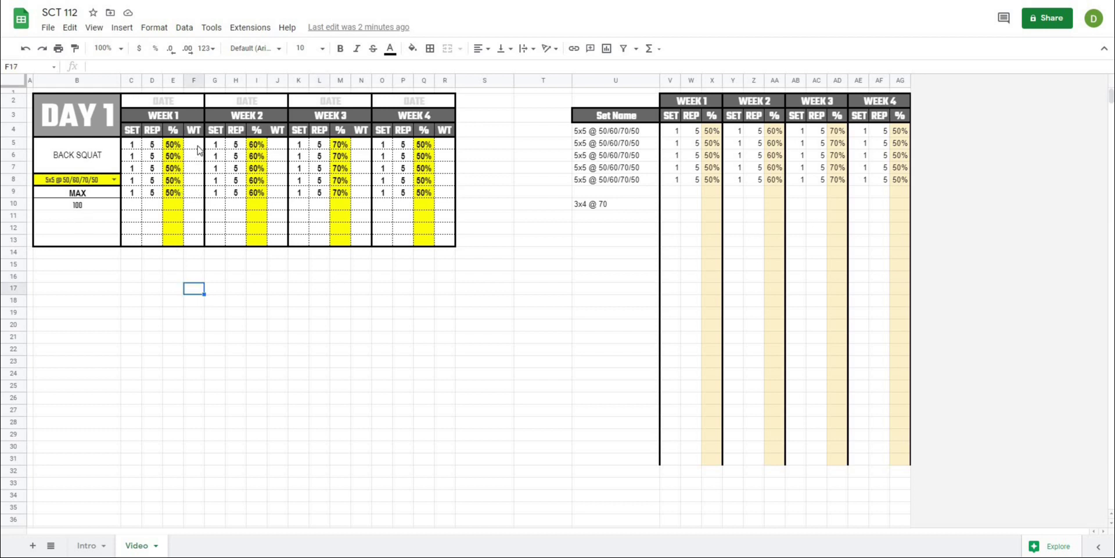
click(197, 146)
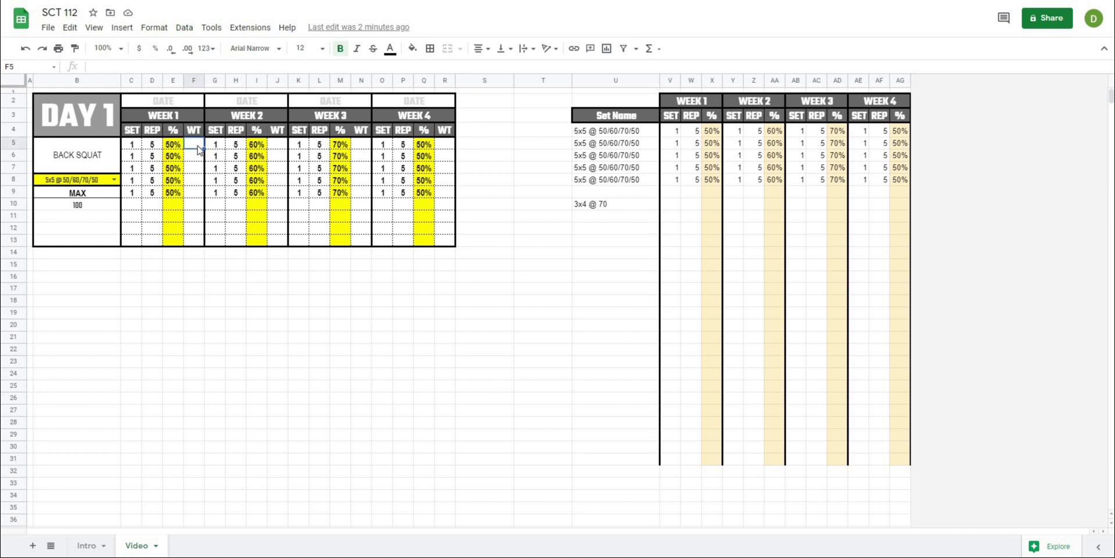
Step: Start F5's formula as =ARRAYFORMULA(IF(E5:E13<>"", testing the percentage column for values
text(=arry)
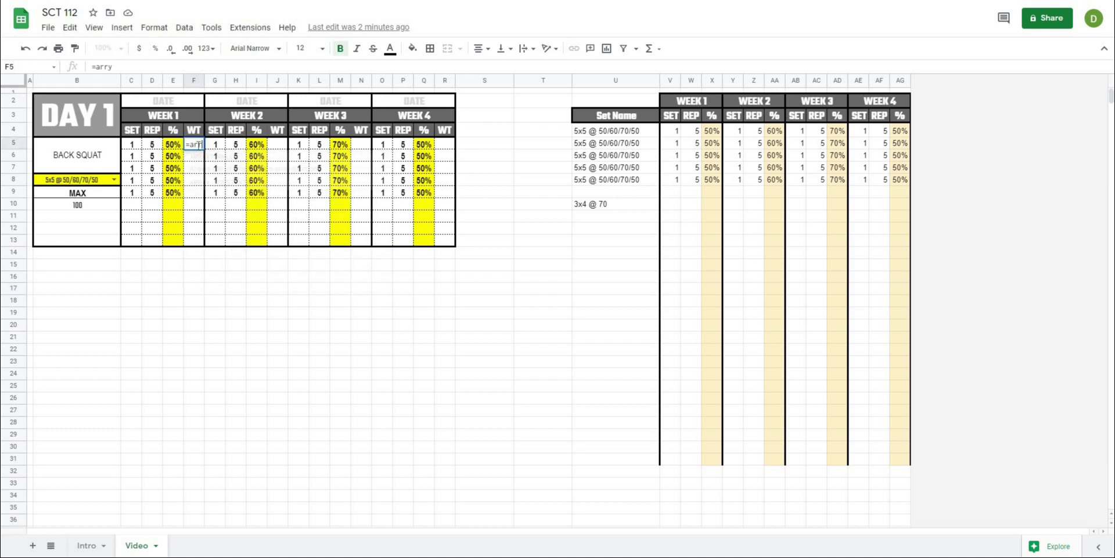
key(BackSpace)
text(ayformula)
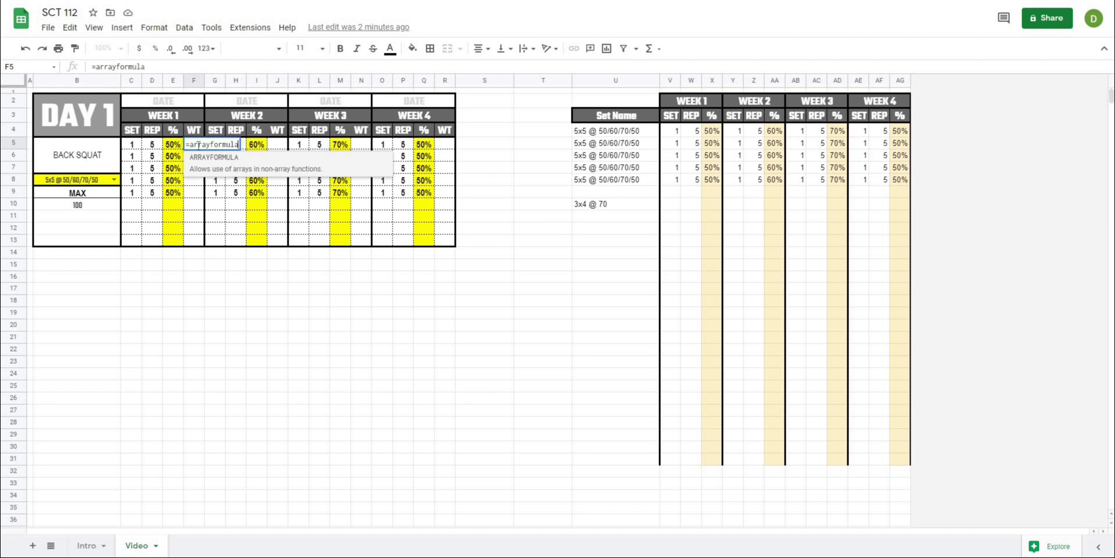
text(()
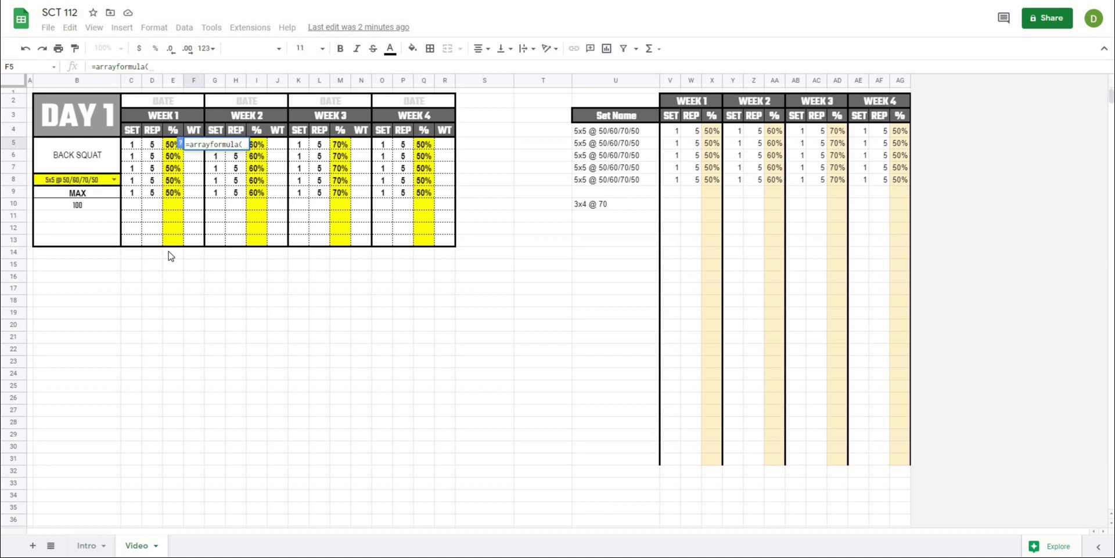
text(if()
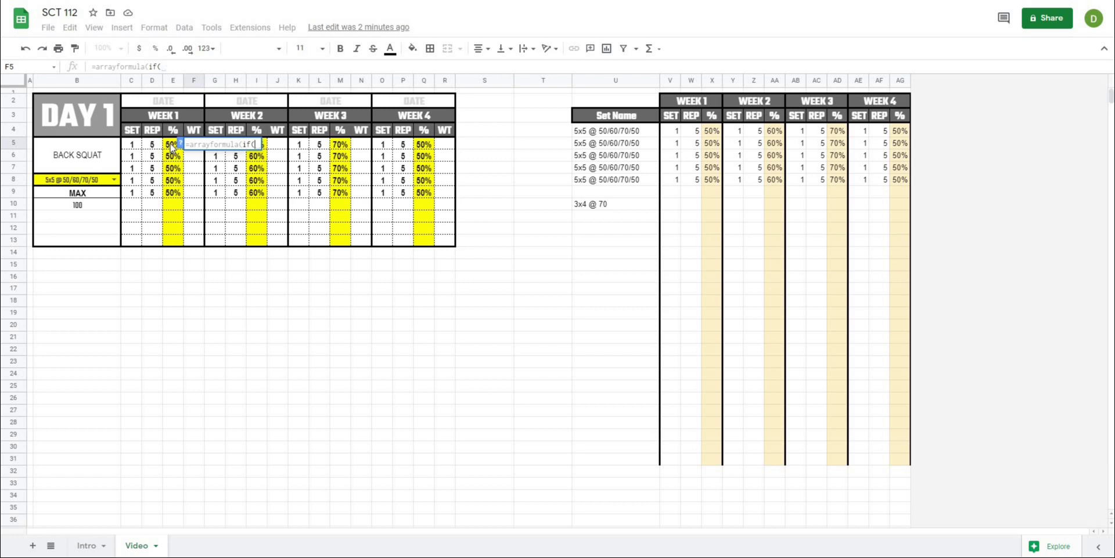
drag(171, 145, 180, 244)
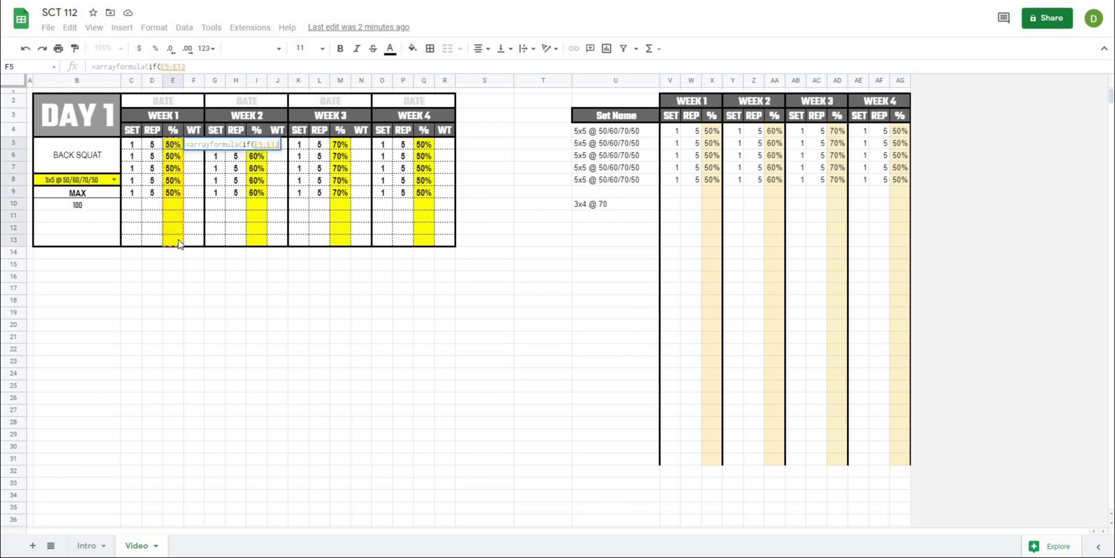
text(<>"")
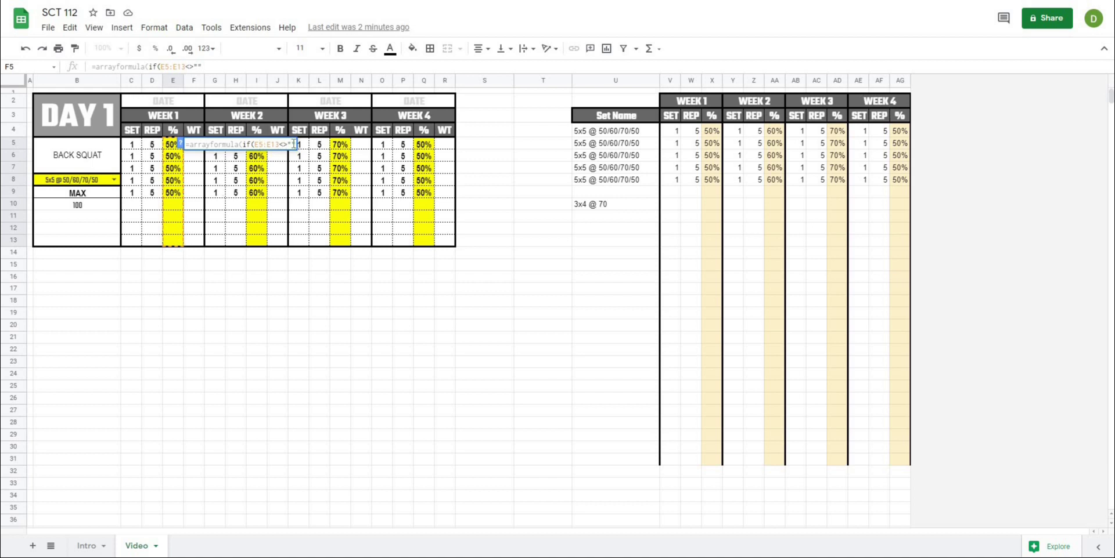
text(,)
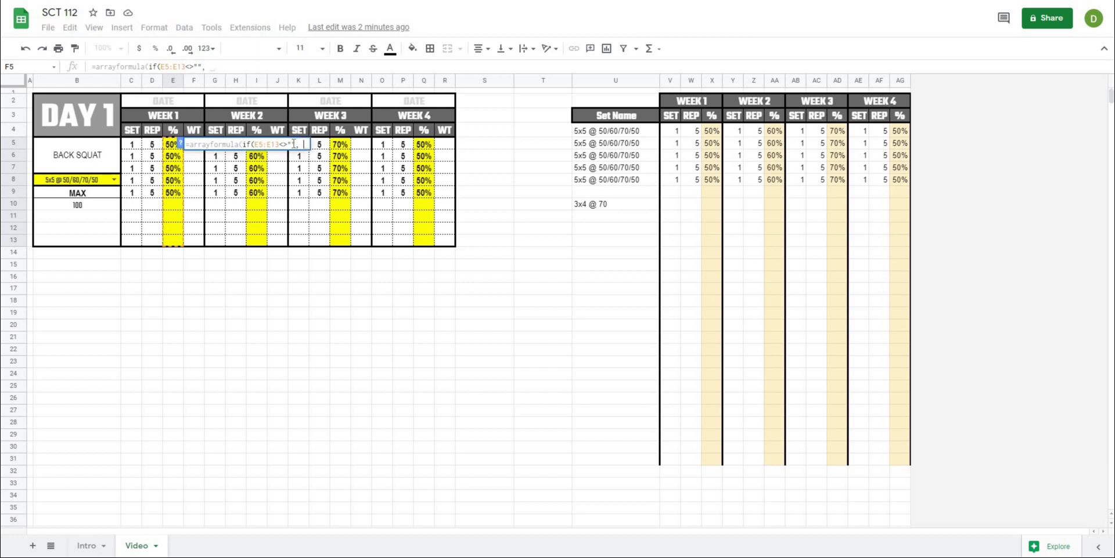
Step: Complete it with $B$10*E5:E13 and an empty-string fallback, giving 50 per row
click(77, 206)
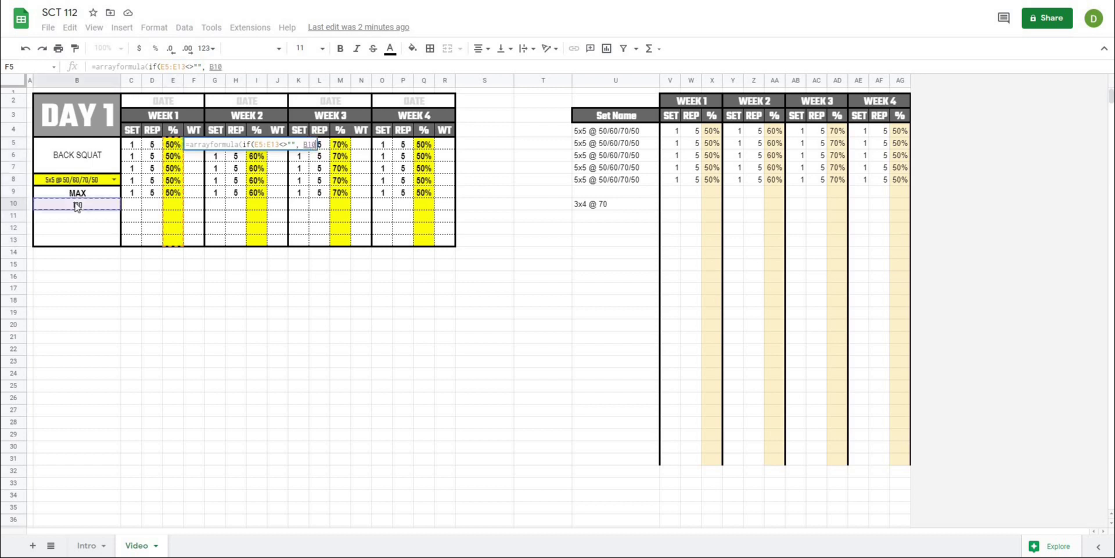
click(213, 65)
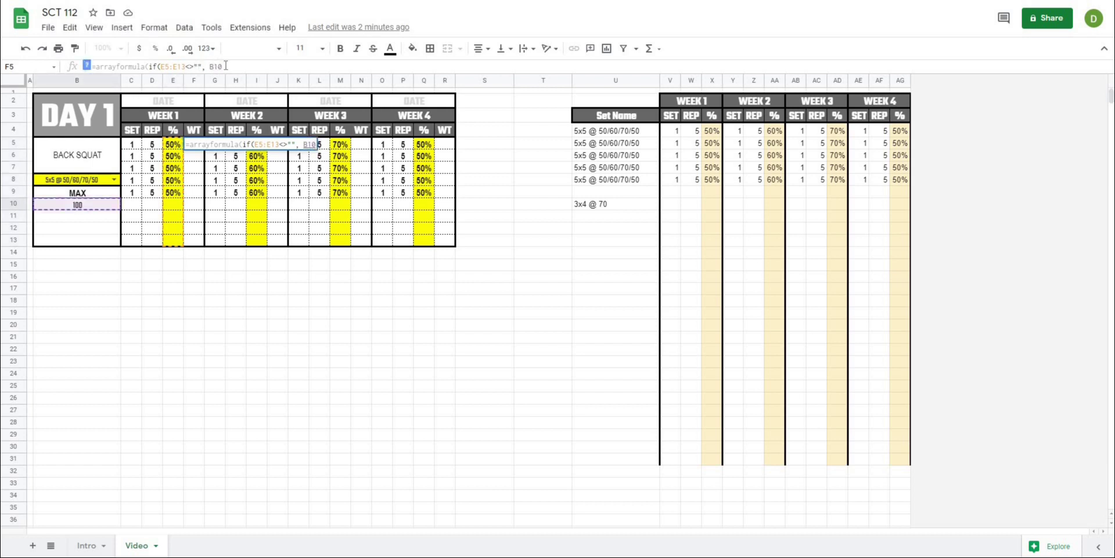
key(F4)
text(*)
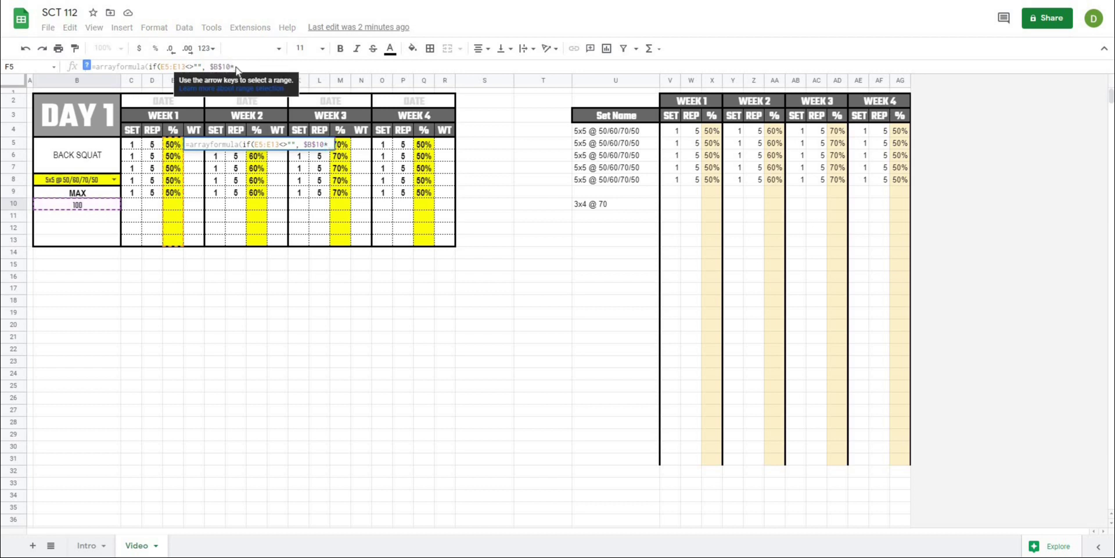
click(177, 144)
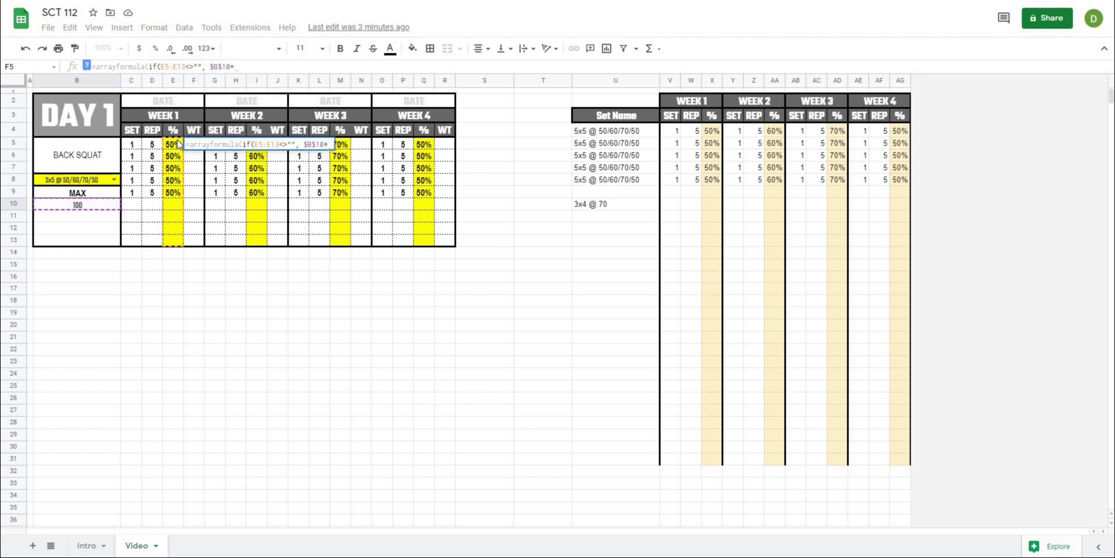
drag(177, 144, 172, 244)
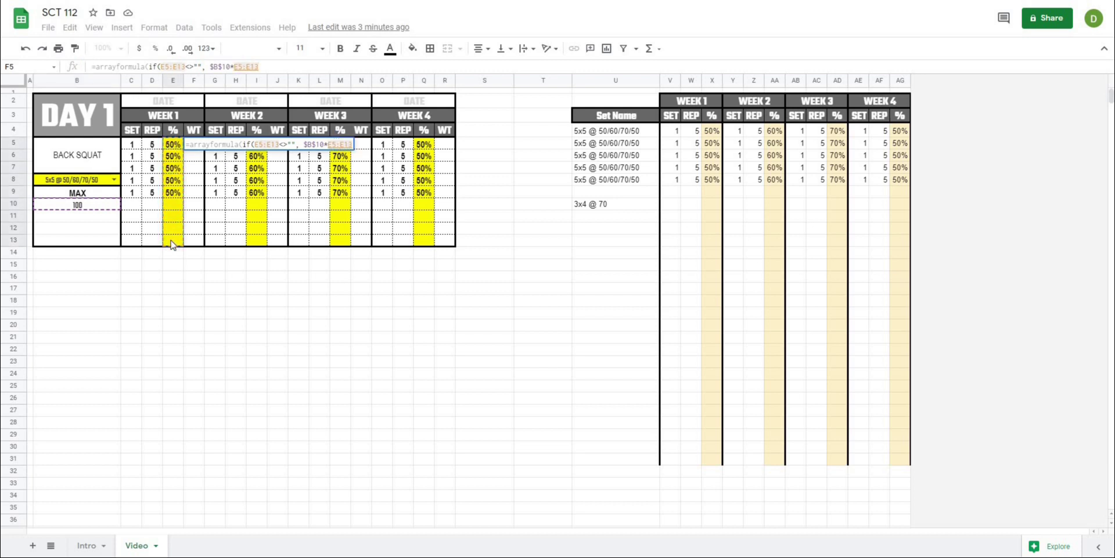
text(, )
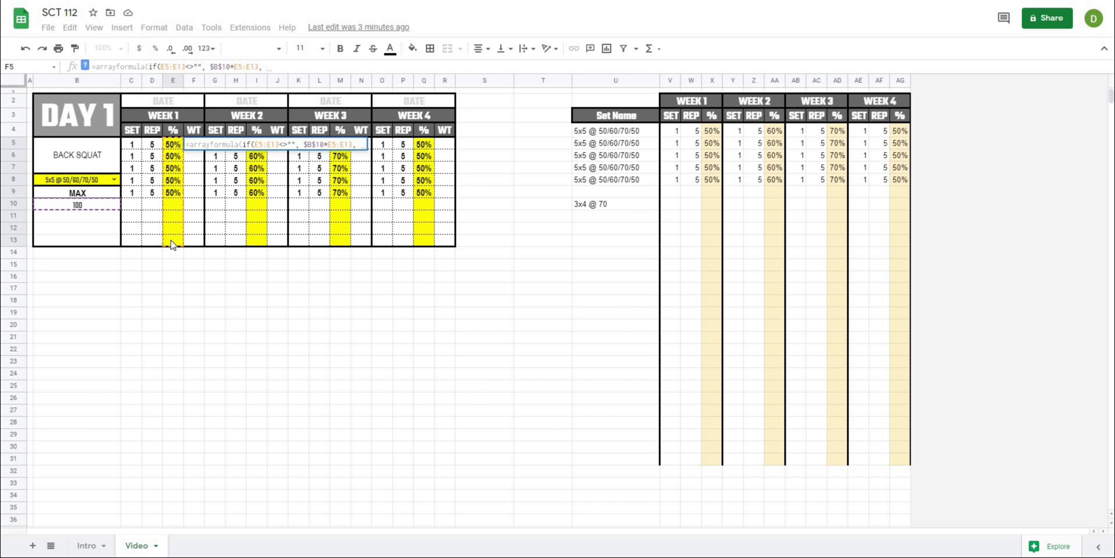
text("")
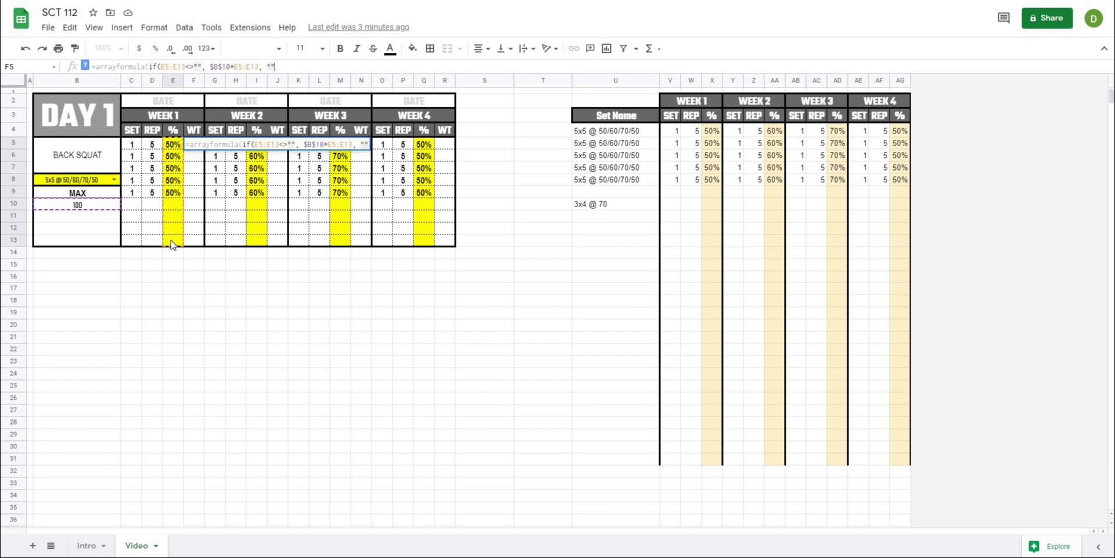
text()))
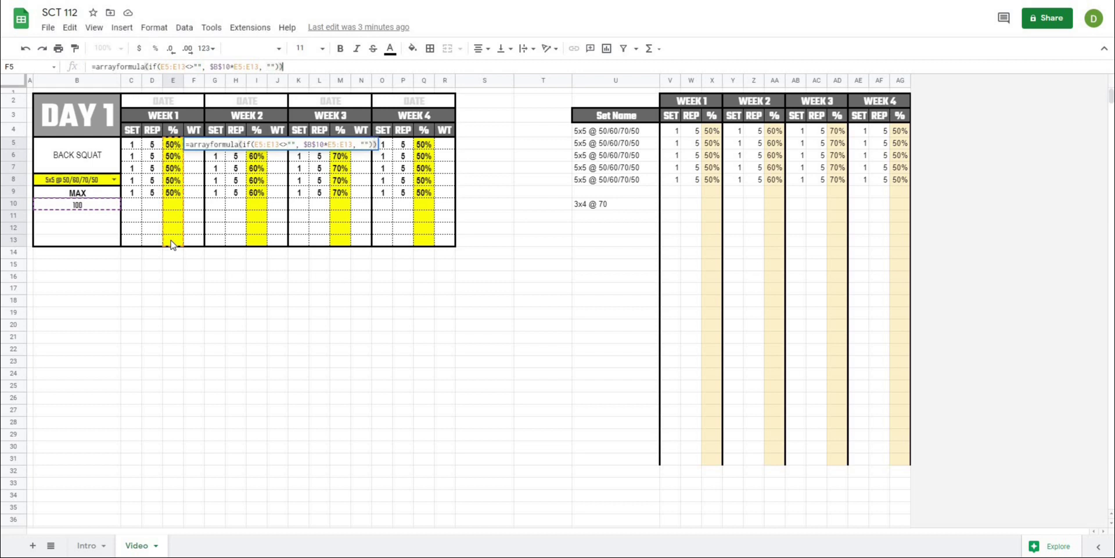
key(Return)
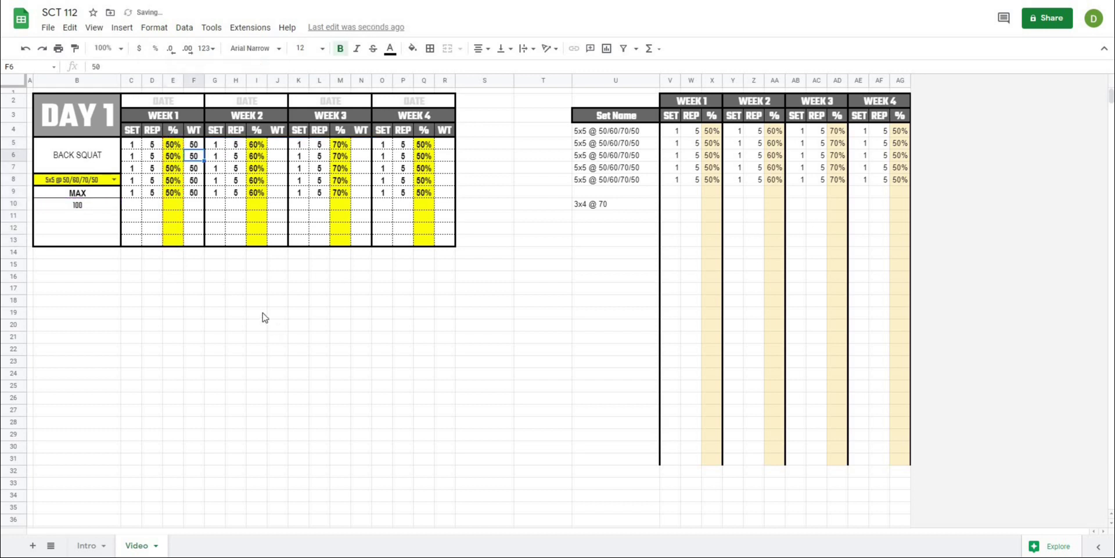
click(261, 314)
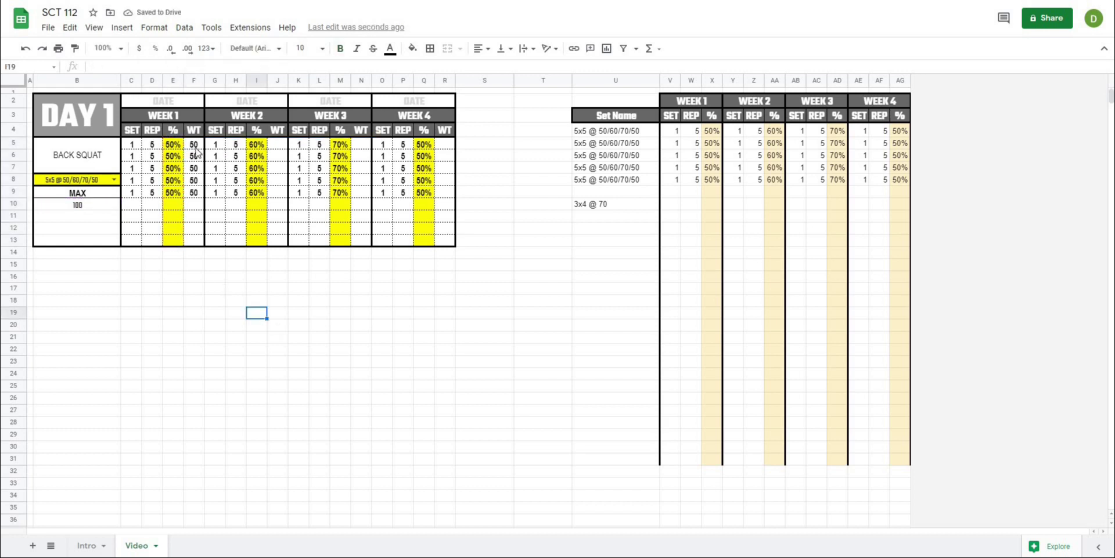
click(93, 206)
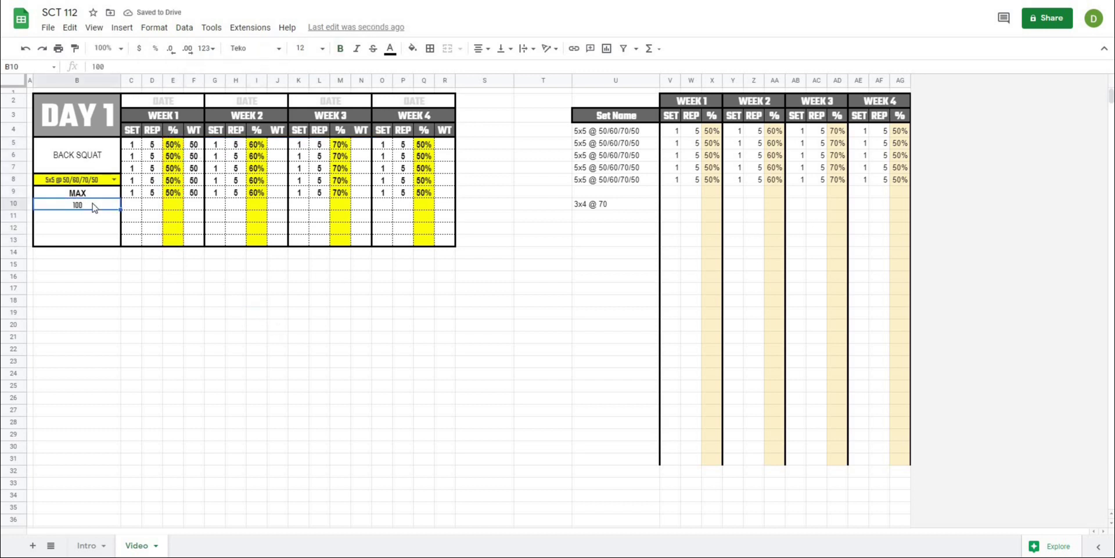
text(150)
key(Return)
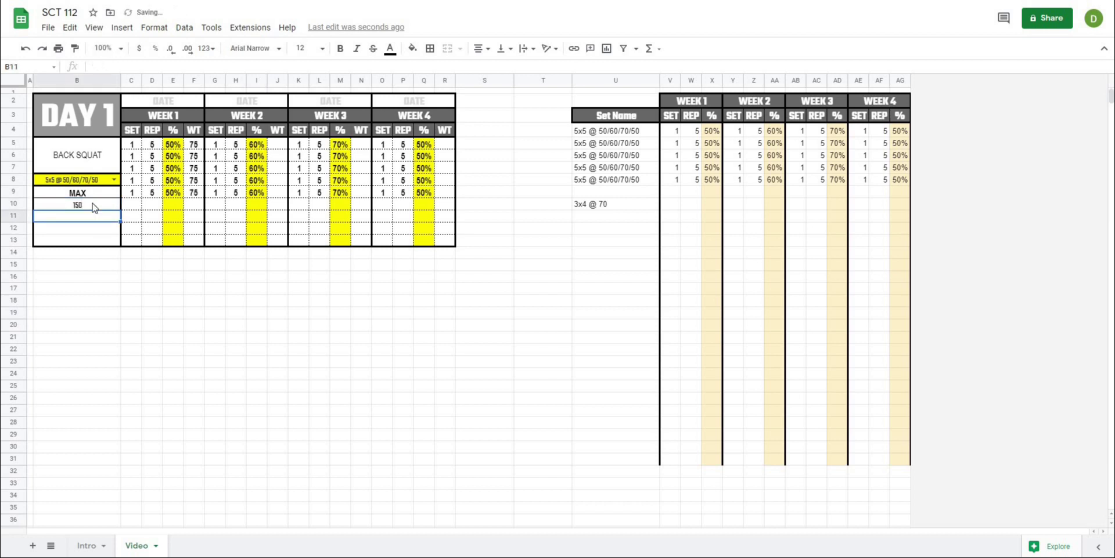
click(93, 206)
text(100)
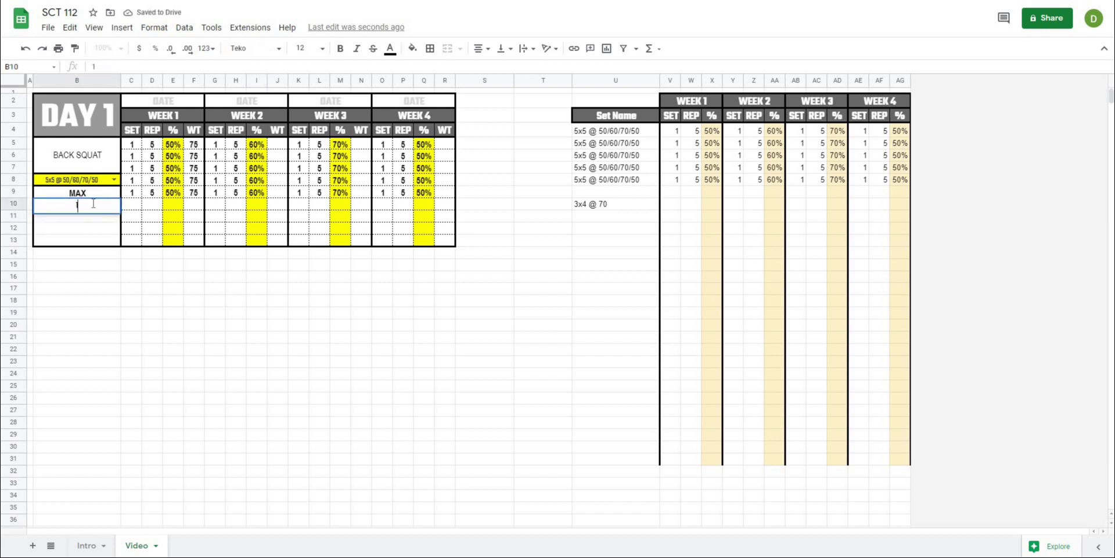
key(Return)
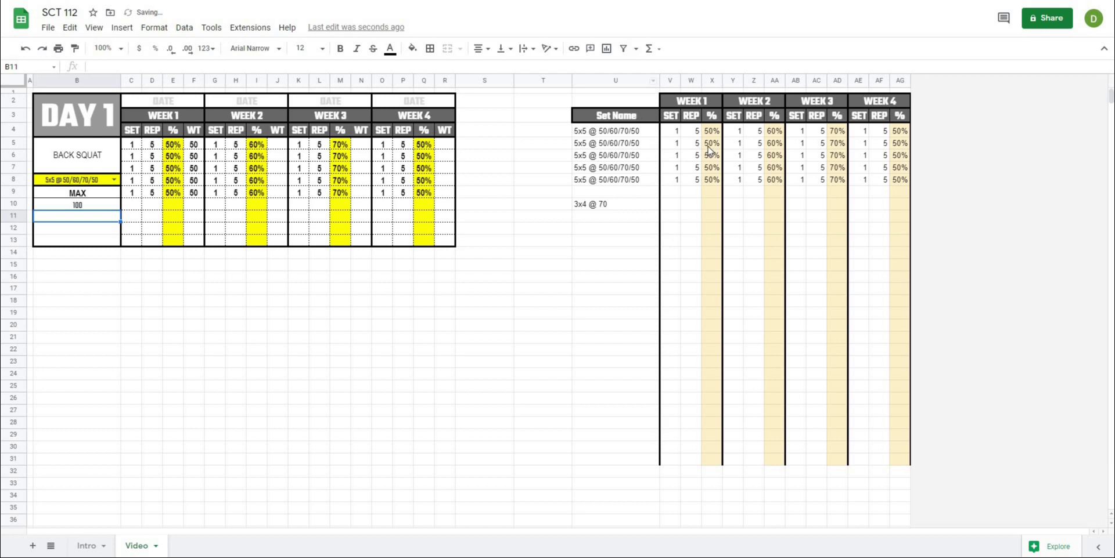
Step: Enter 55, 60, 70 and 80 in X5:X8 as the 5x5 set's Week 1 percentages
click(708, 145)
text(55)
key(Return)
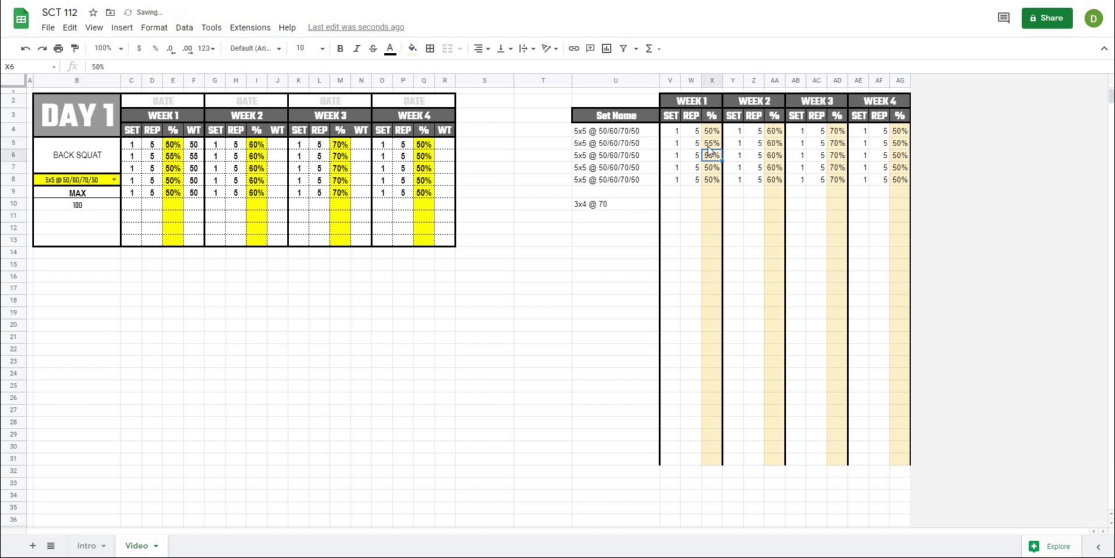
text(60)
key(Return)
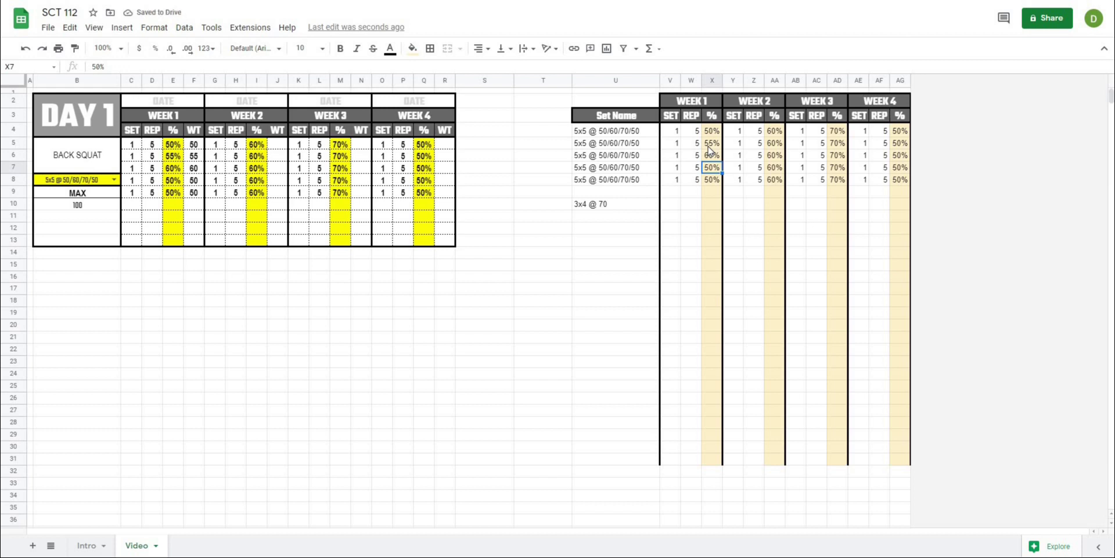
text(70)
key(Return)
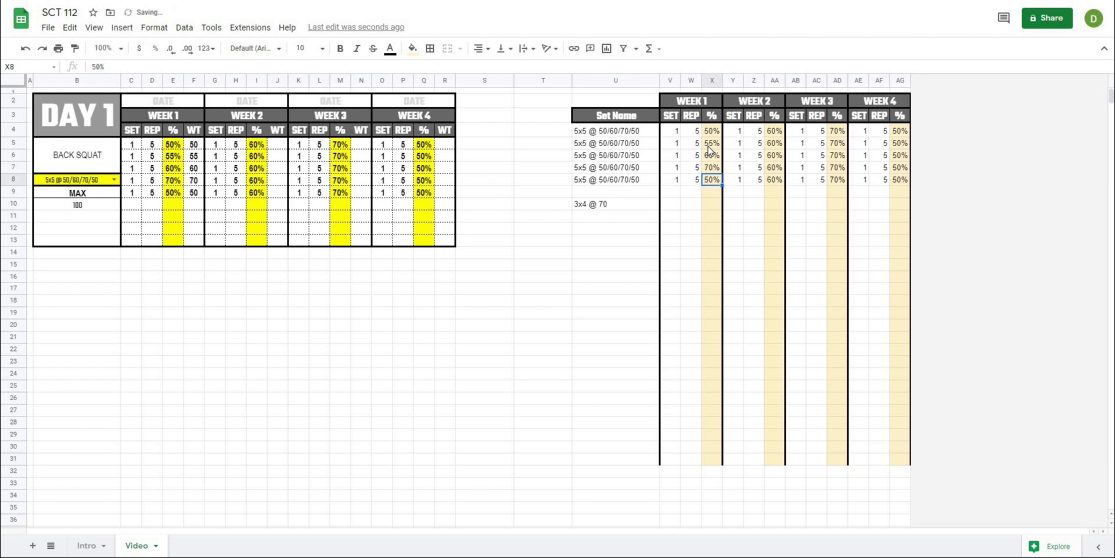
text(80)
key(Return)
click(251, 337)
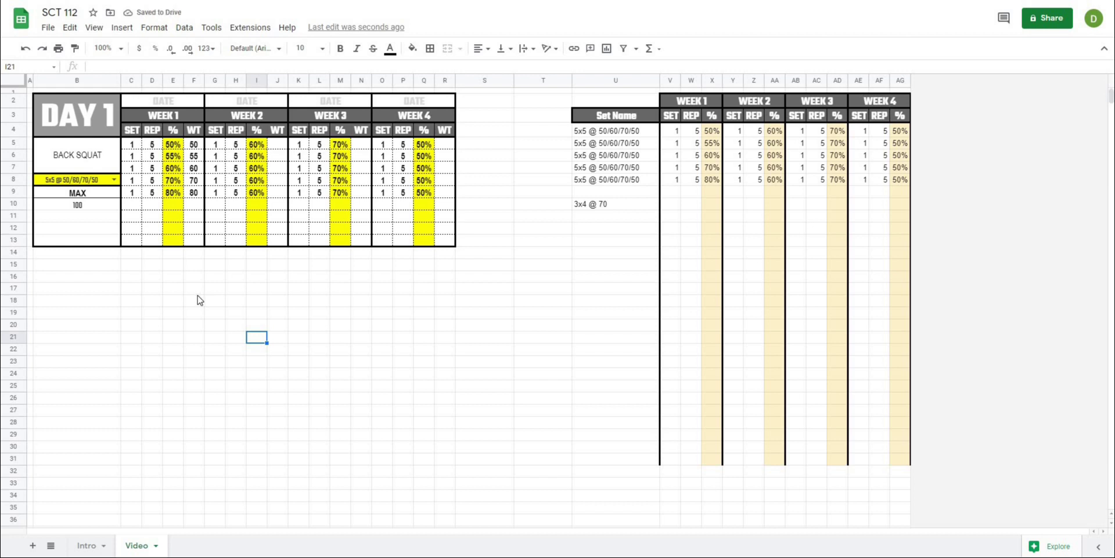
click(195, 291)
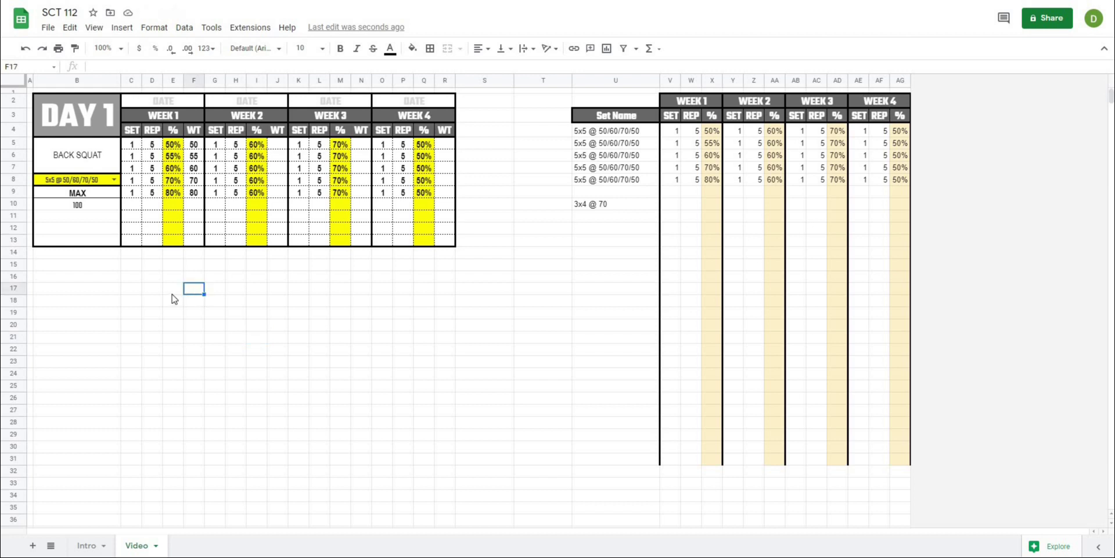